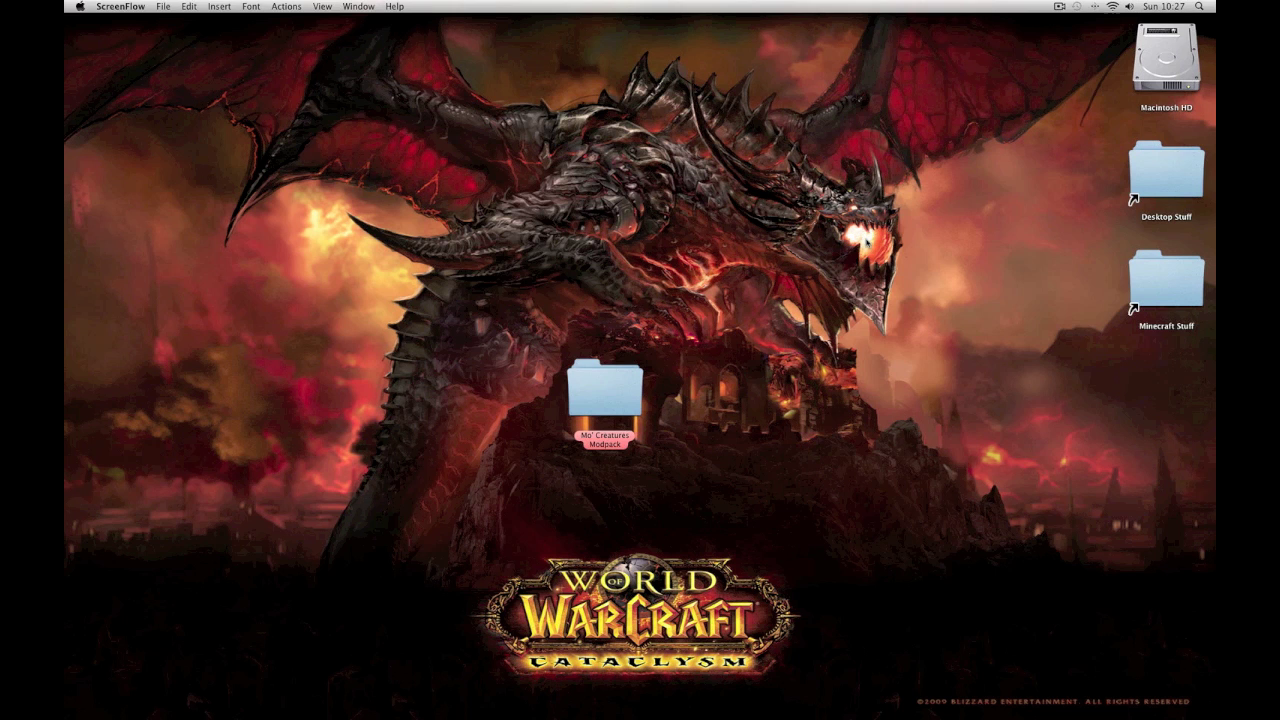
View the contents of the Mo' Creatures Modpack folder on the desktop and close its window
double_click(590, 420)
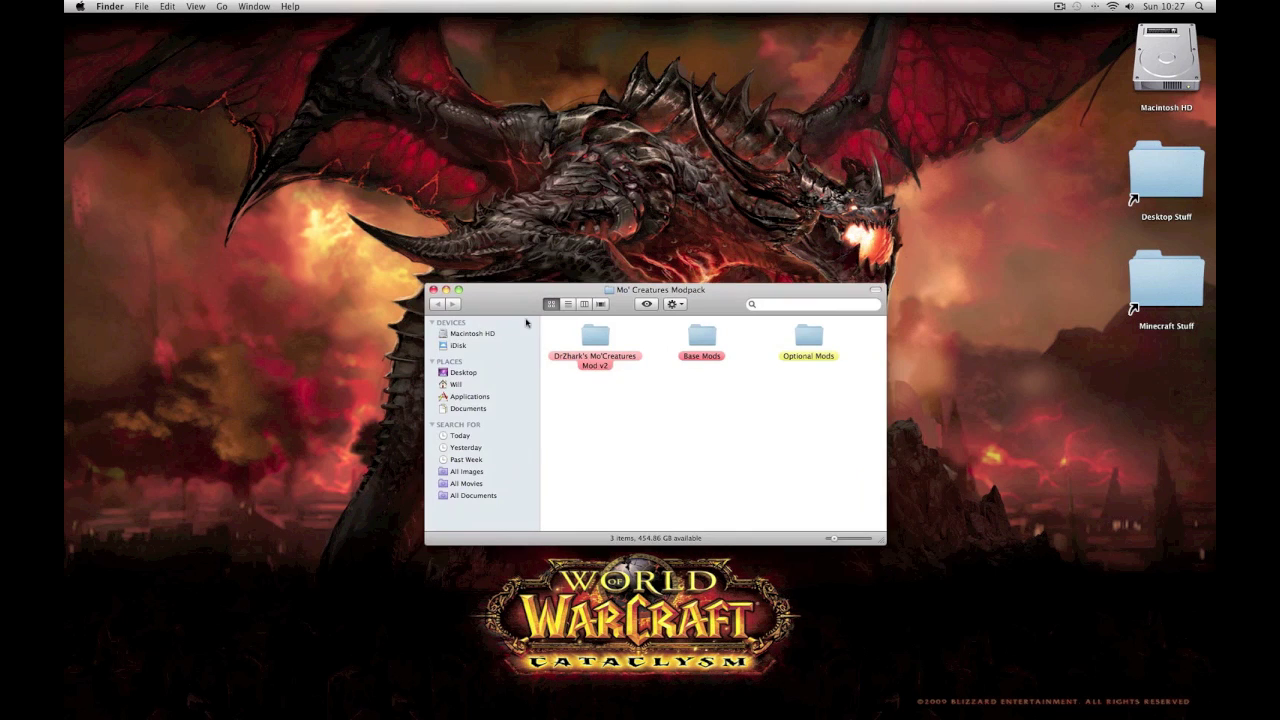
left_click_drag(506, 309, 347, 128)
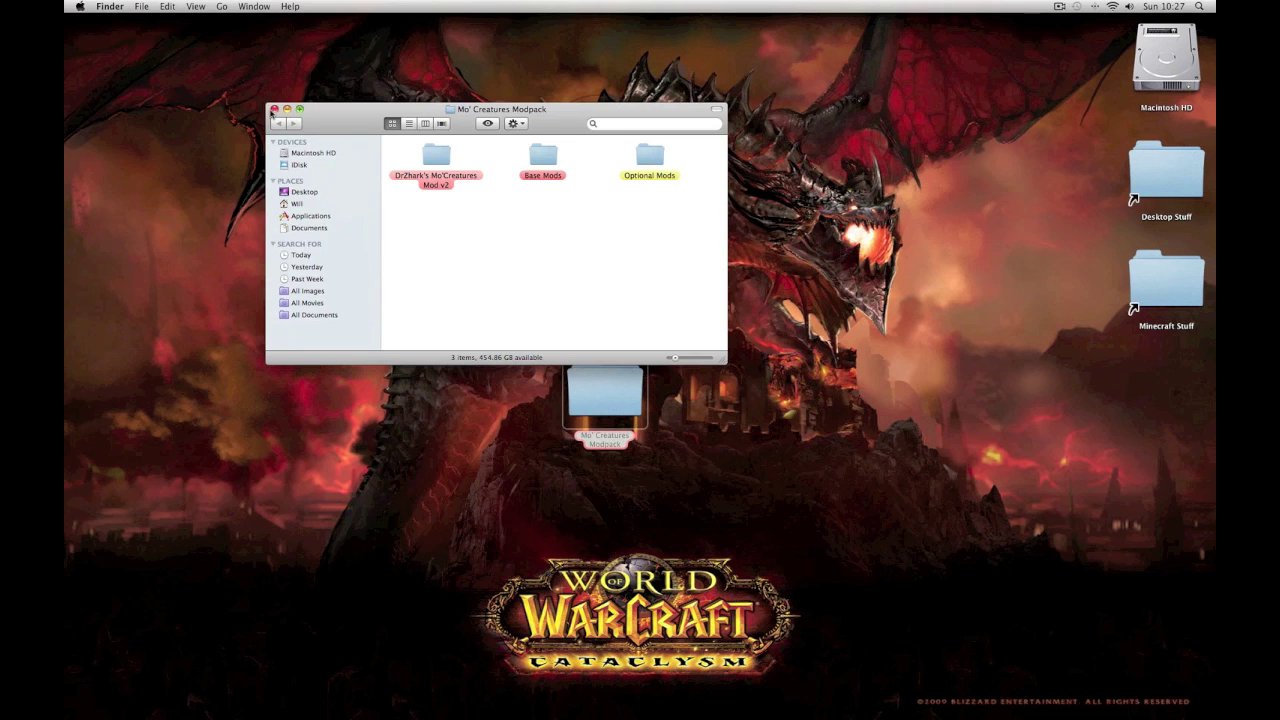
left_click(274, 109)
mouse_move(618, 414)
left_mouse_down()
mouse_move(480, 398)
mouse_move(616, 414)
left_mouse_up()
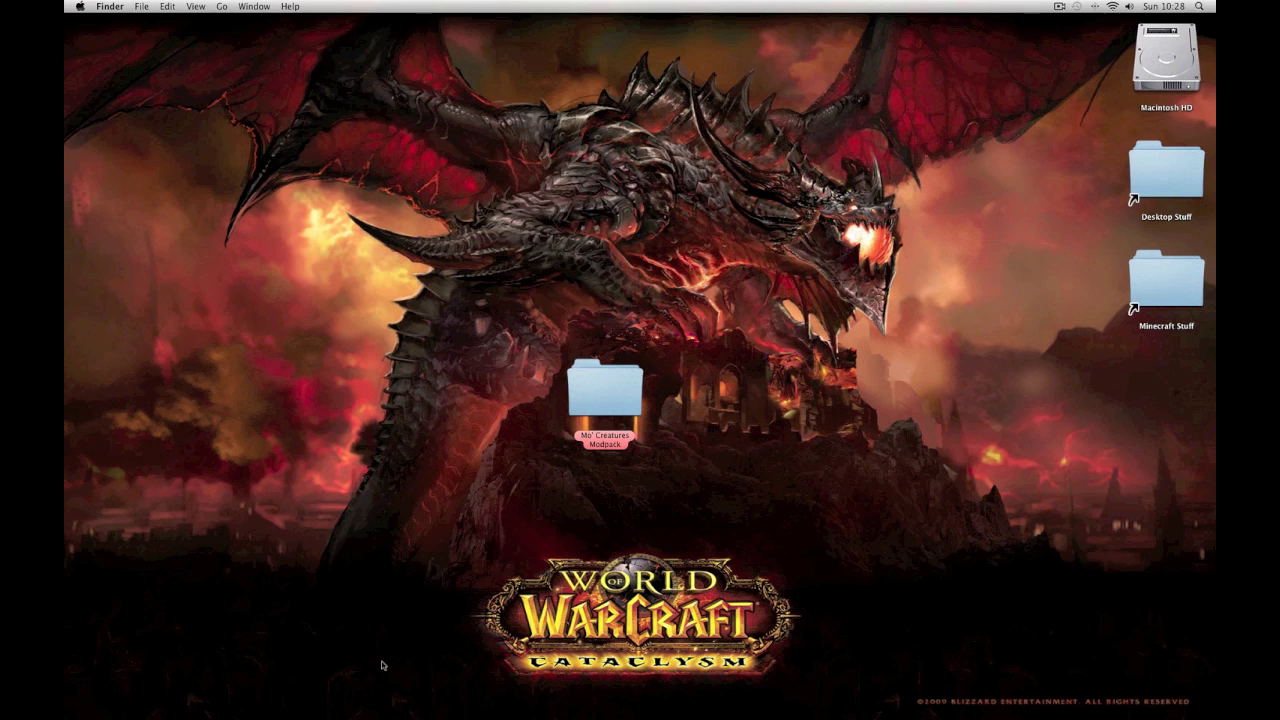
left_click(265, 706)
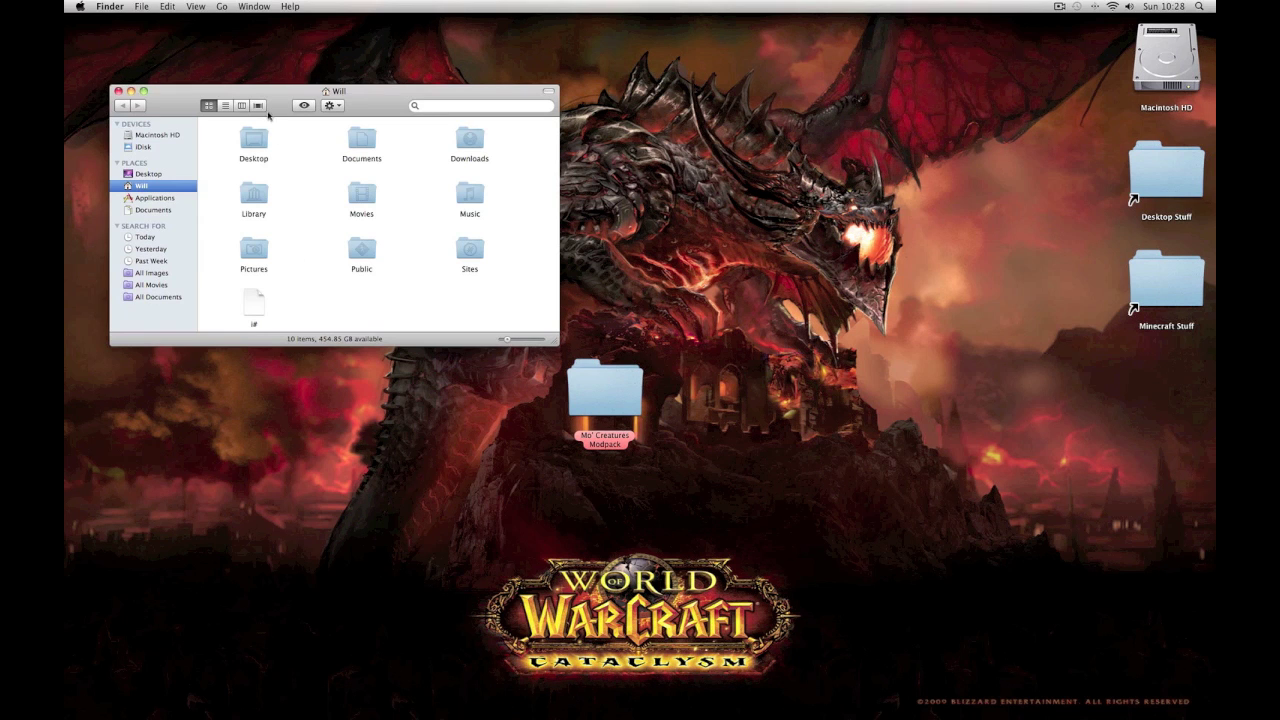
double_click(252, 193)
left_click_drag(379, 108, 399, 84)
double_click(274, 113)
scroll(284, 112, "down", 3)
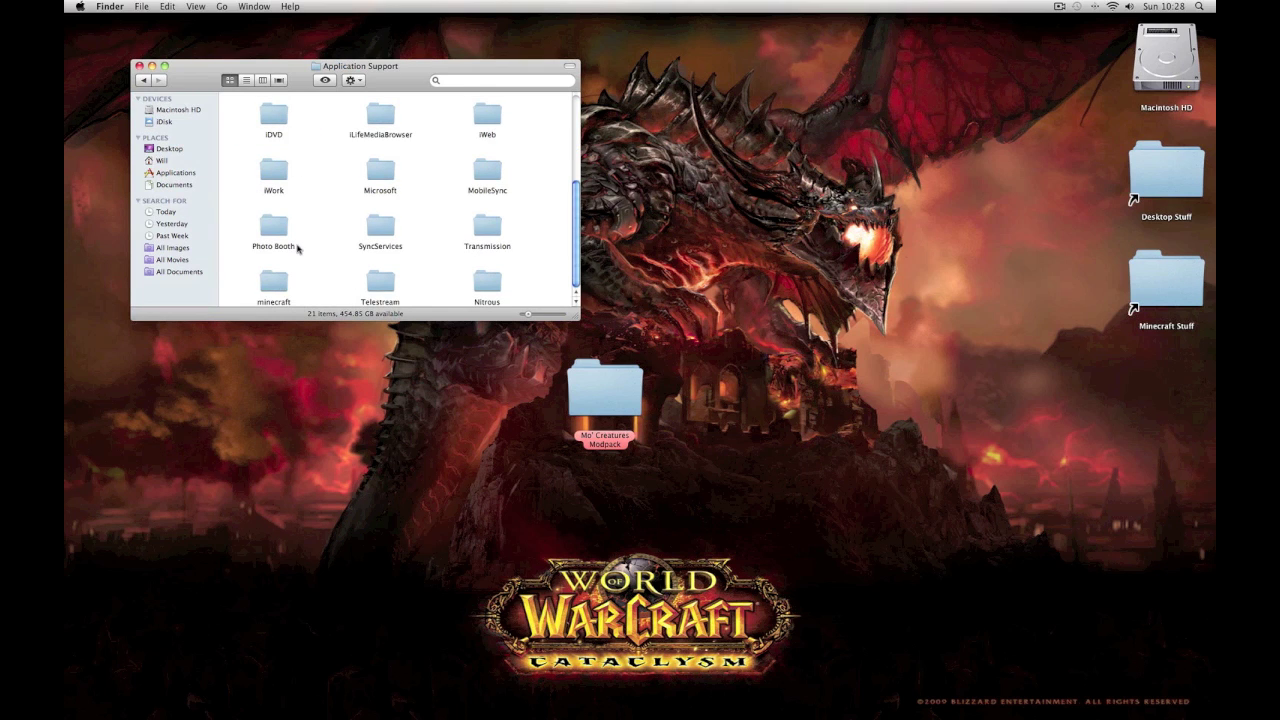
double_click(284, 284)
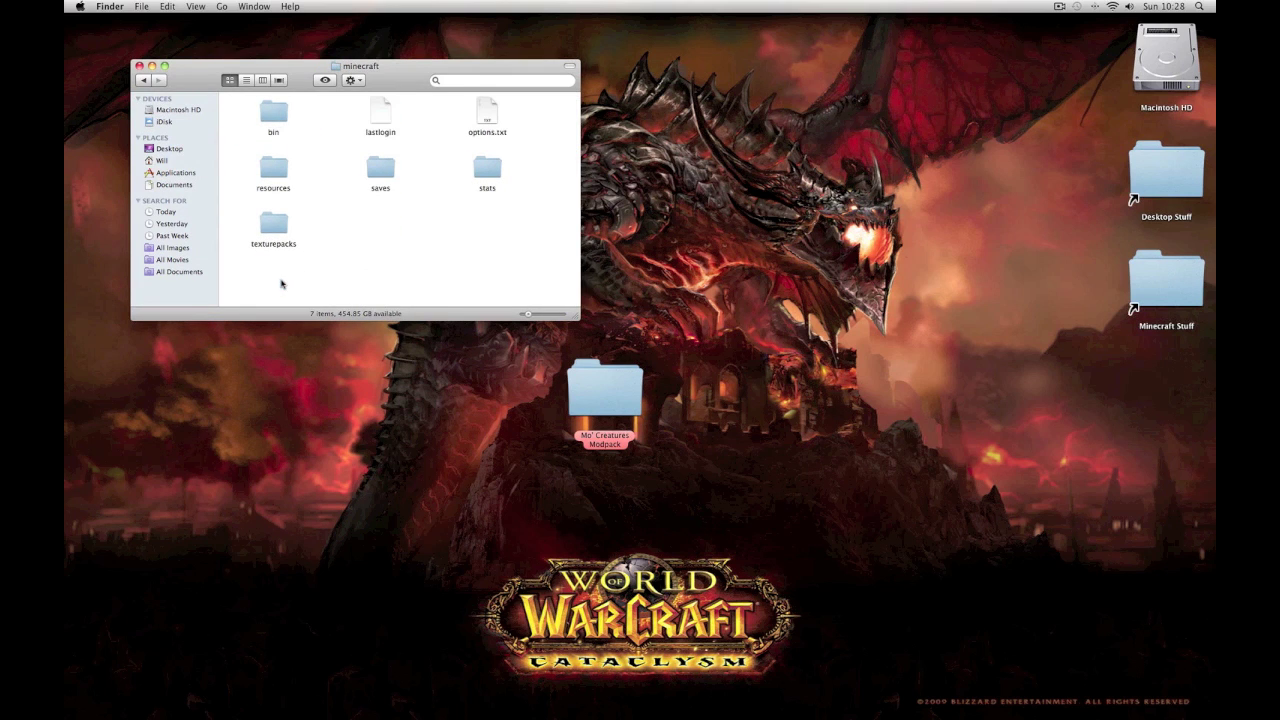
double_click(268, 125)
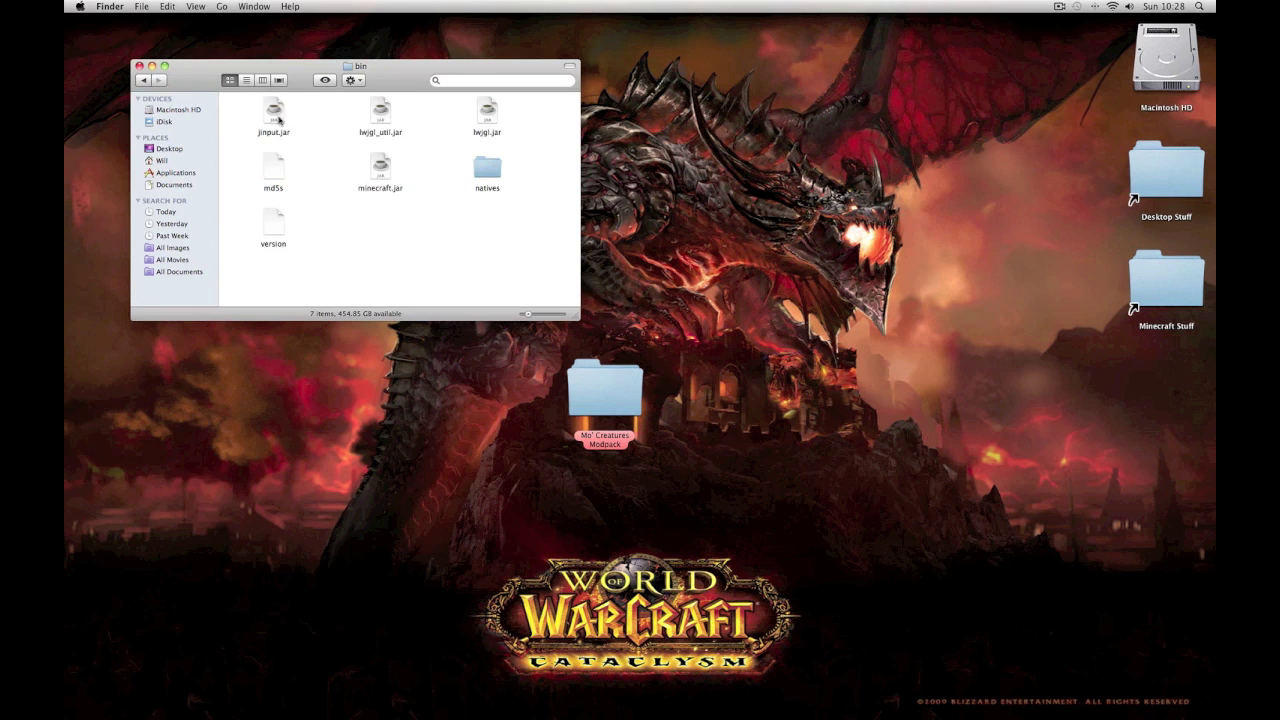
right_click(376, 160)
mouse_move(405, 177)
left_click(330, 188)
left_click(330, 188)
left_click(139, 65)
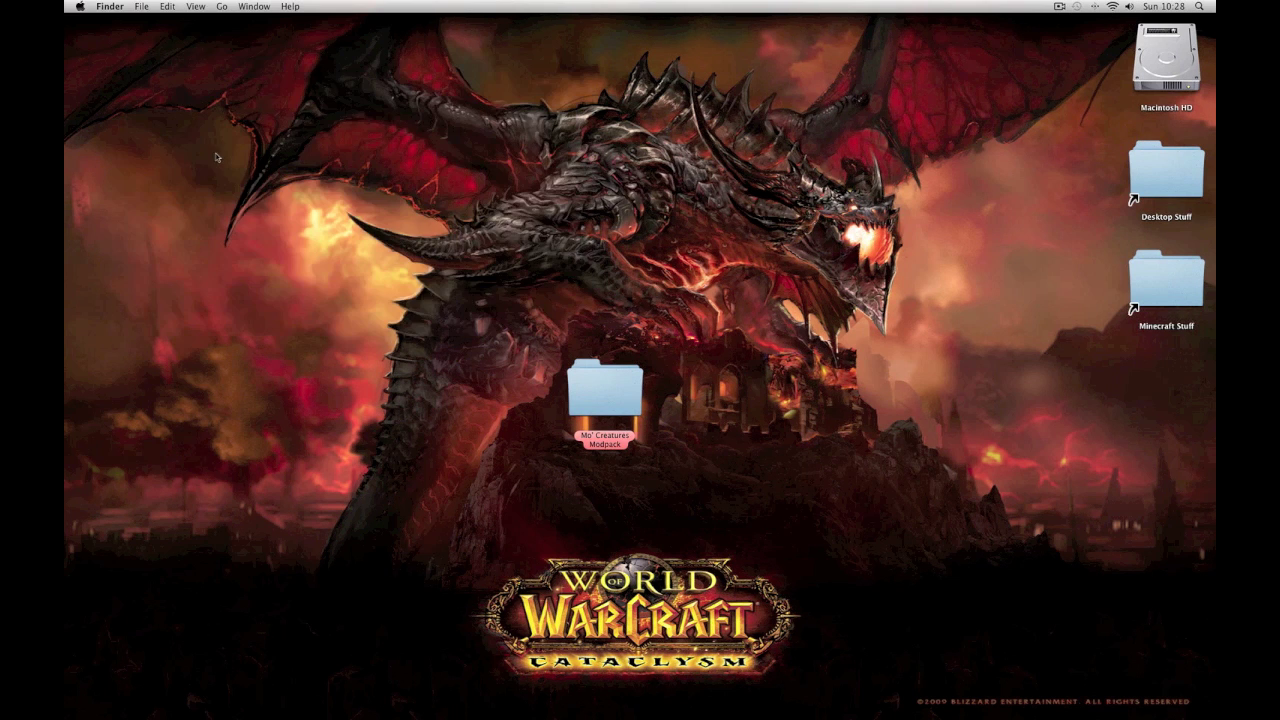
Open the bin folder under the home folder's Library, Application Support, minecraft
left_click(264, 700)
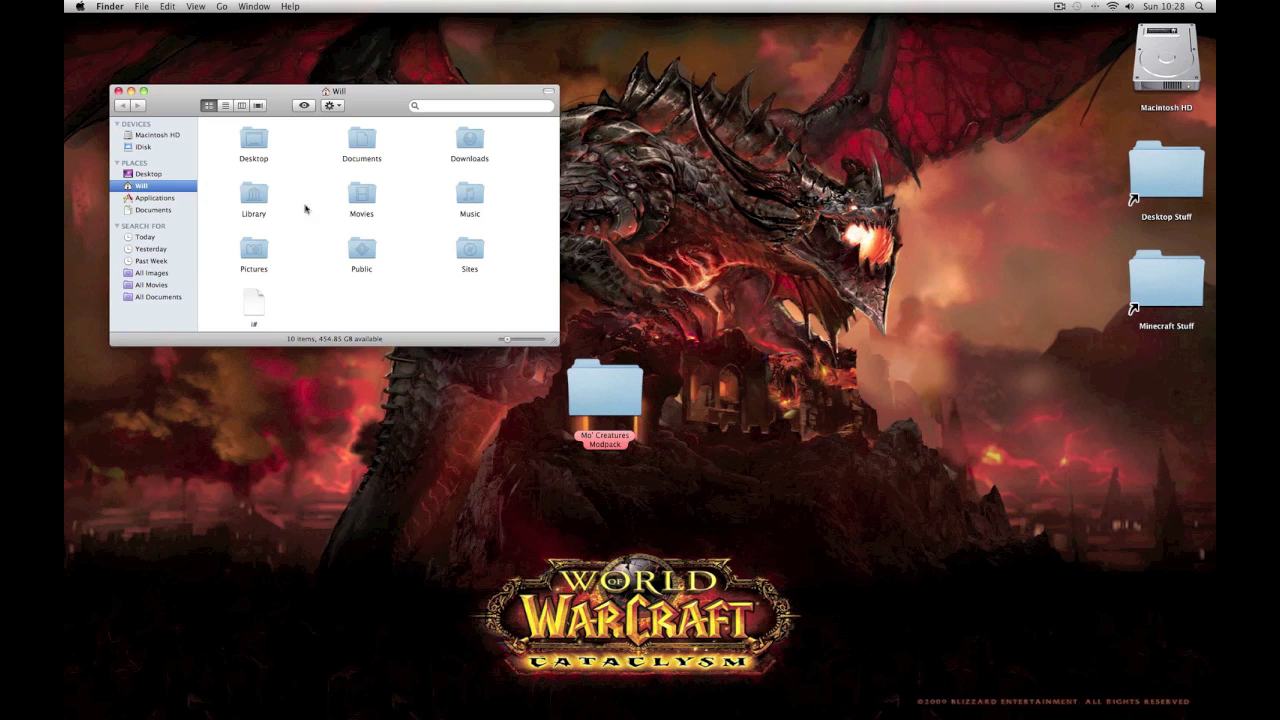
double_click(256, 192)
double_click(255, 140)
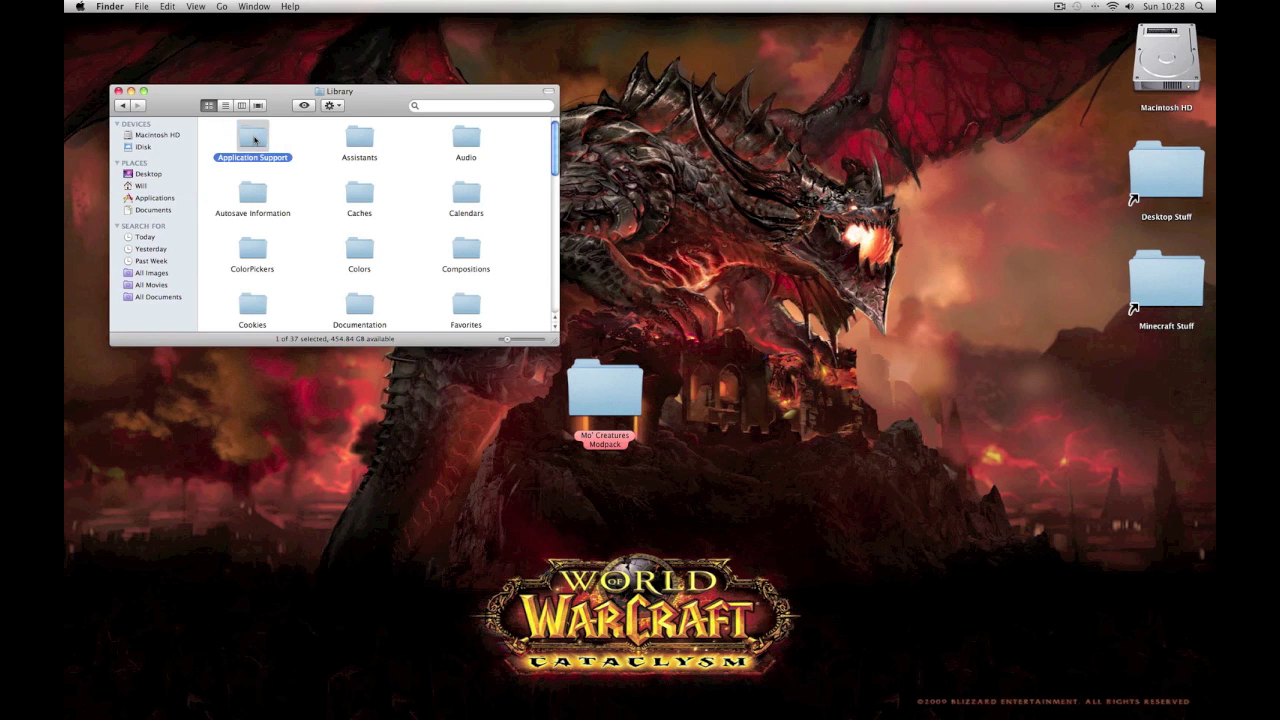
double_click(252, 306)
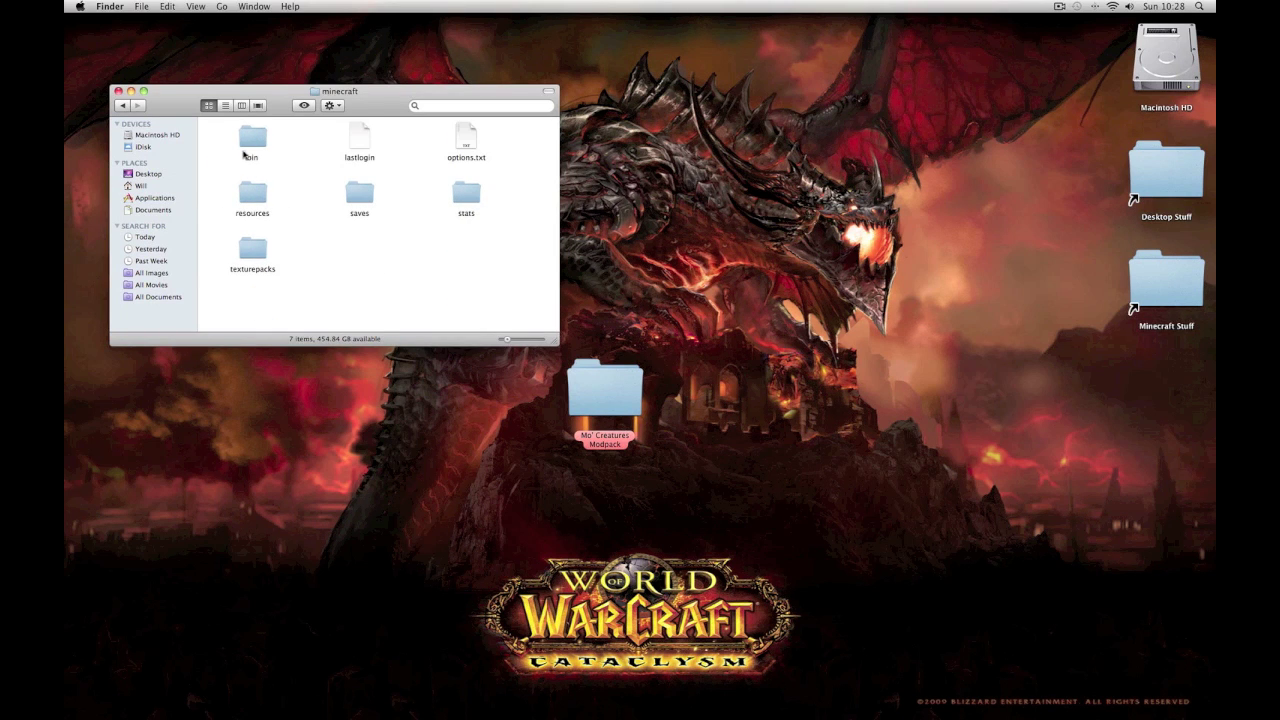
double_click(253, 137)
right_click(355, 186)
left_click(319, 208)
right_click(355, 188)
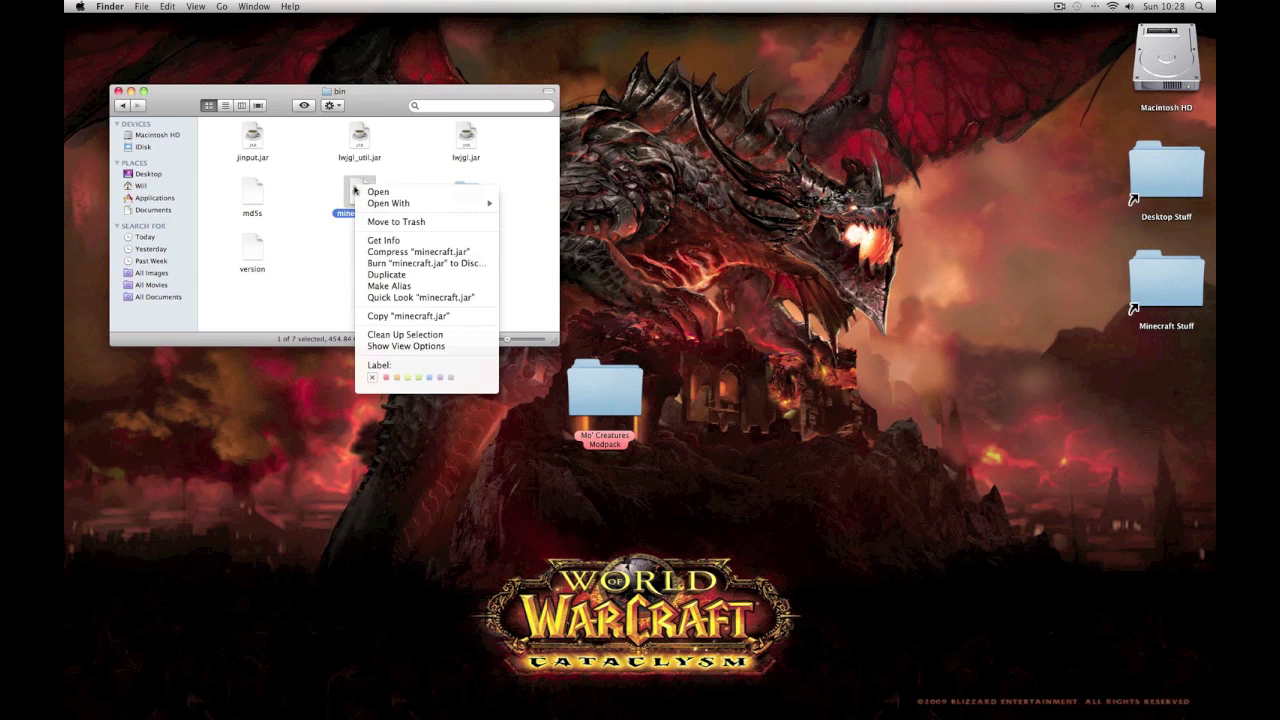
mouse_move(385, 205)
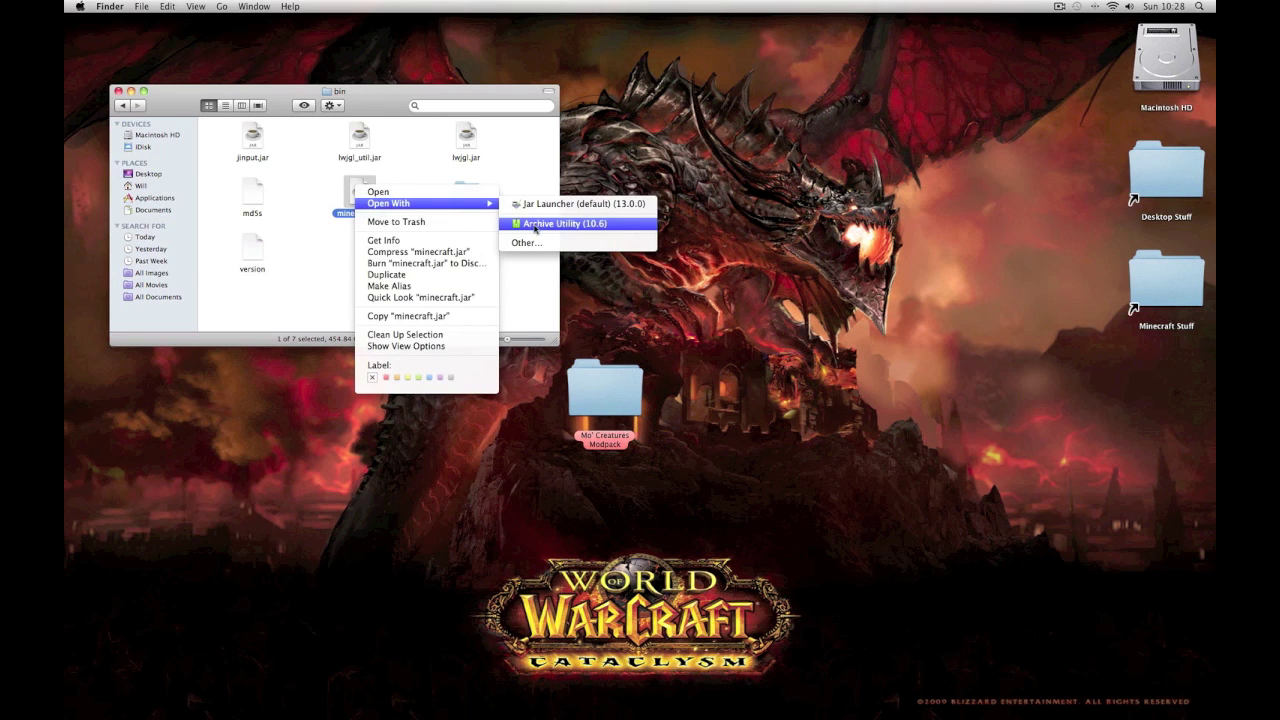
left_click(325, 231)
Compress minecraft.jar into a zip archive and extract minecraft.jar.zip in the bin folder
right_click(358, 188)
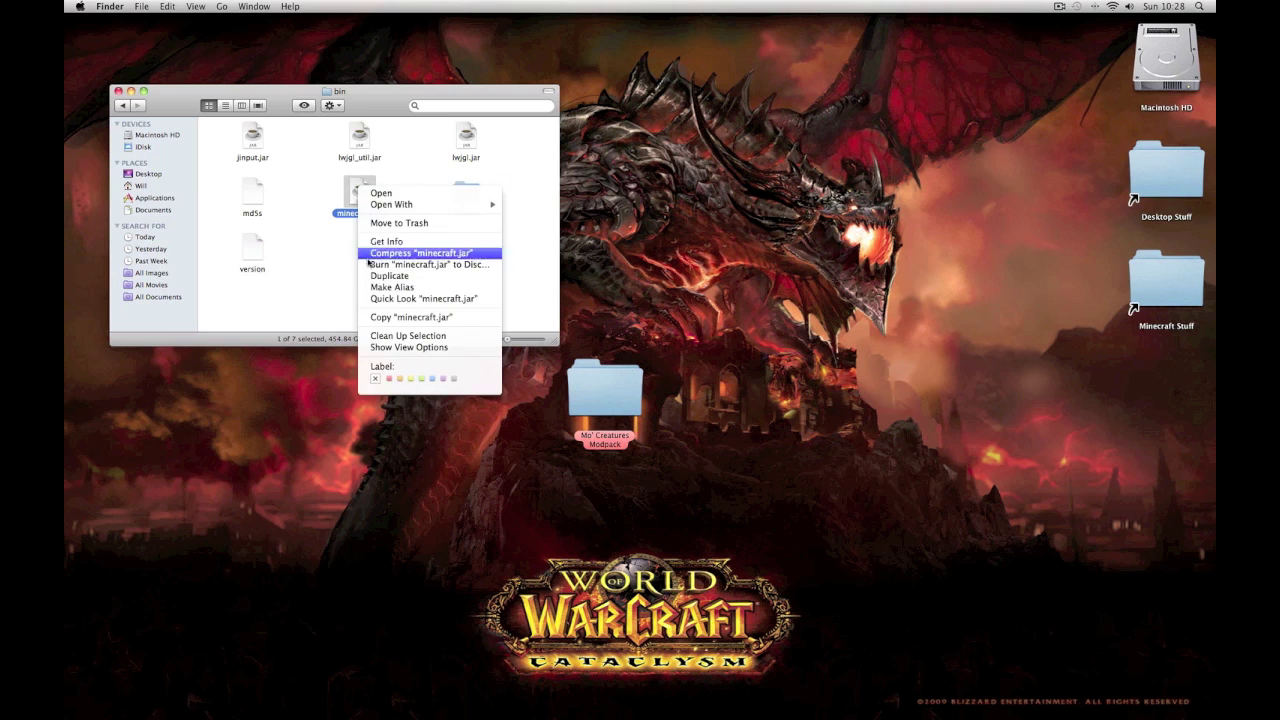
left_click(372, 257)
right_click(368, 247)
left_click(343, 246)
double_click(350, 250)
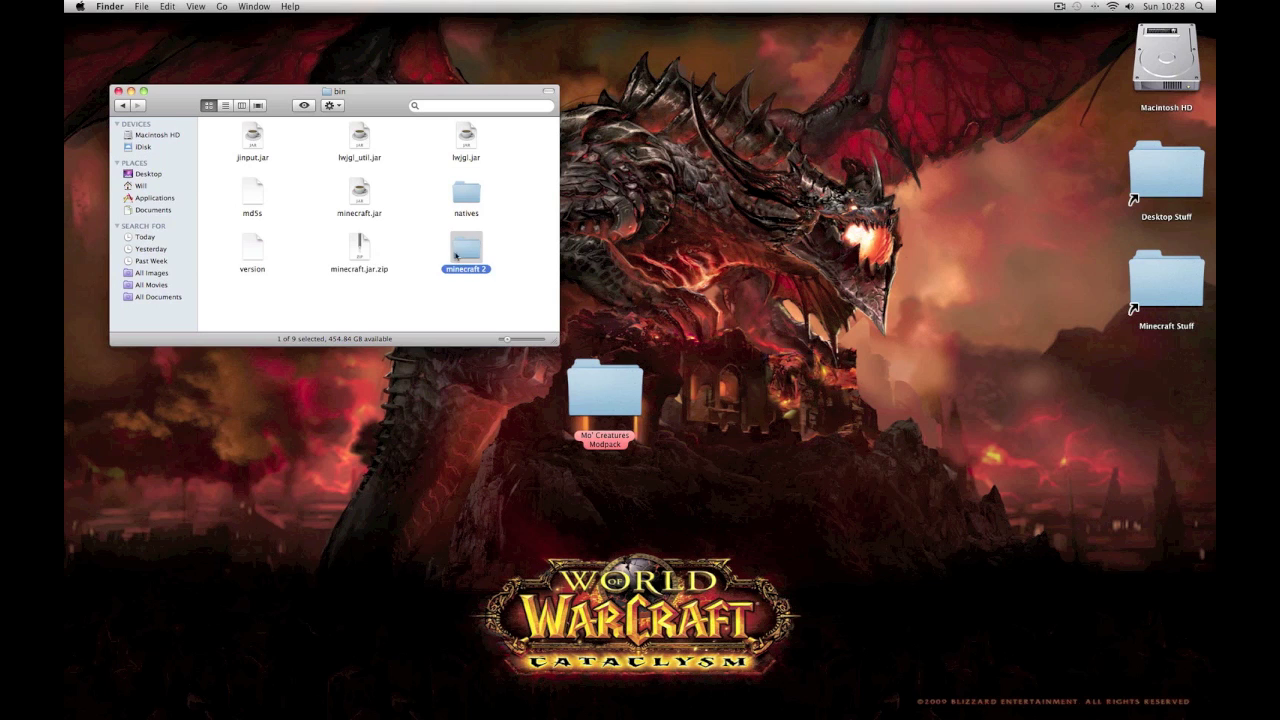
Remove minecraft.jar and minecraft.jar.zip from the bin folder, leaving the extracted minecraft 2 folder in their place
right_click(360, 194)
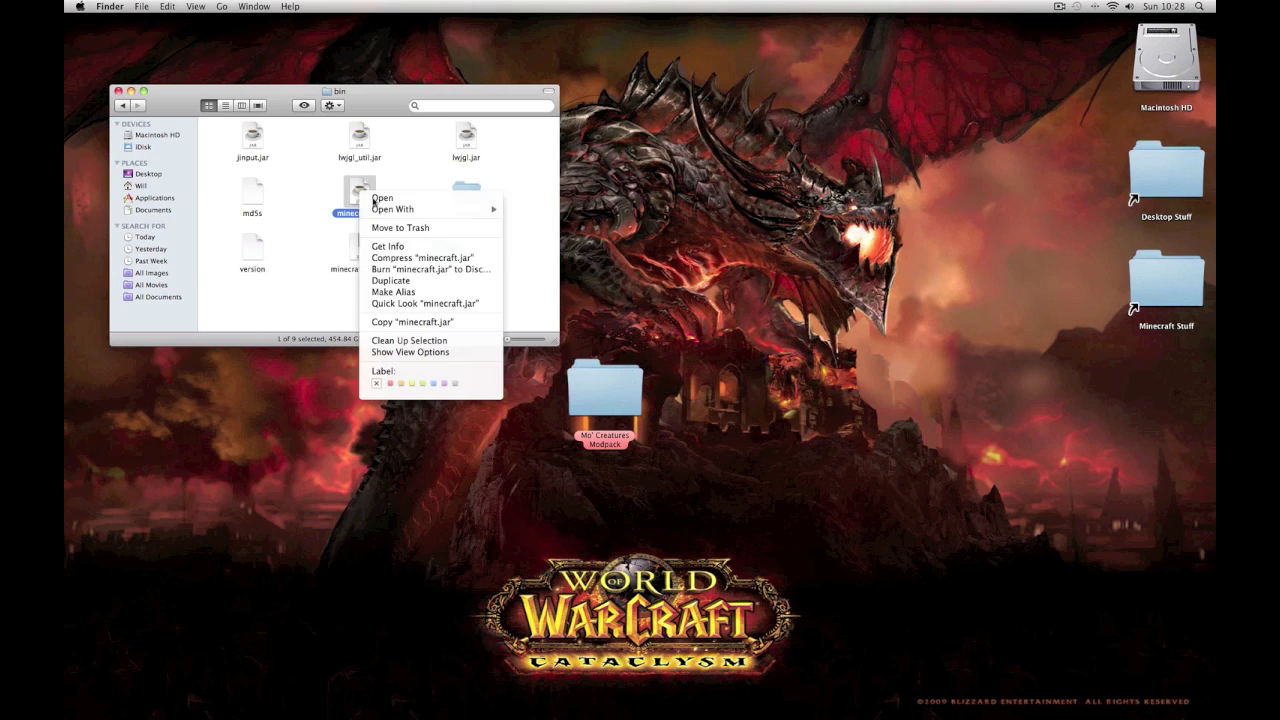
left_click(300, 225)
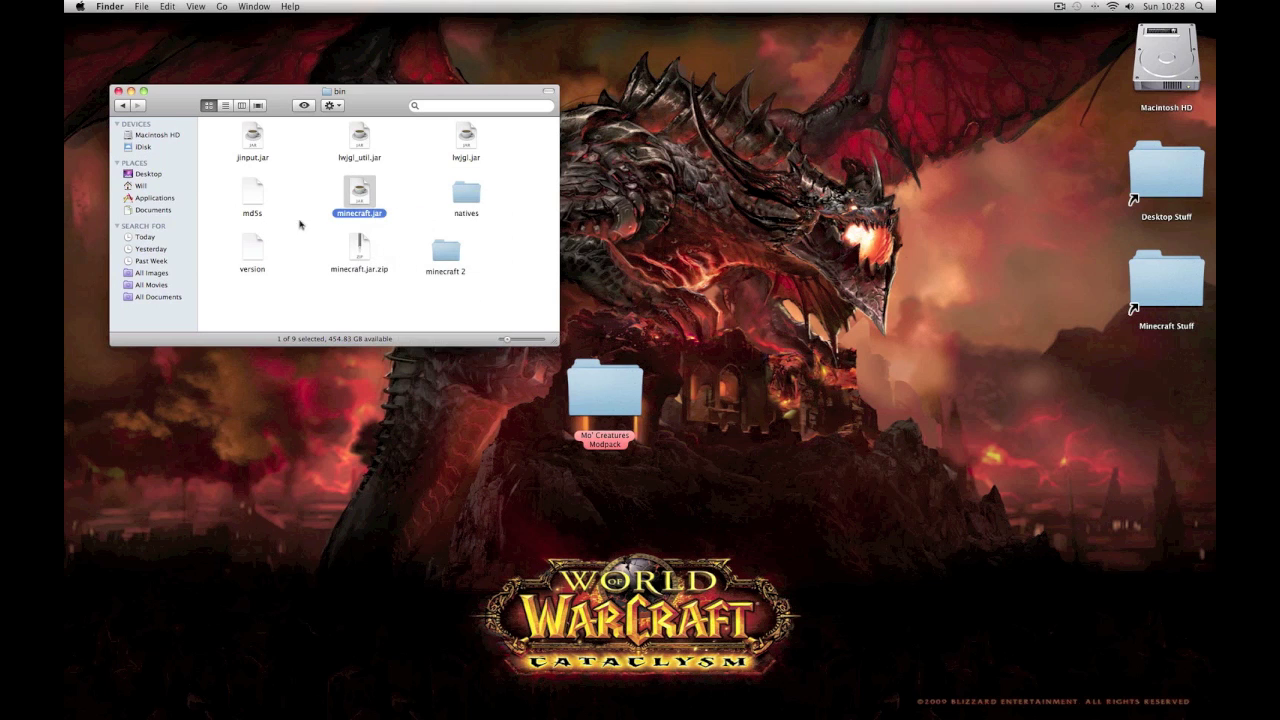
right_click(360, 194)
left_click(402, 283)
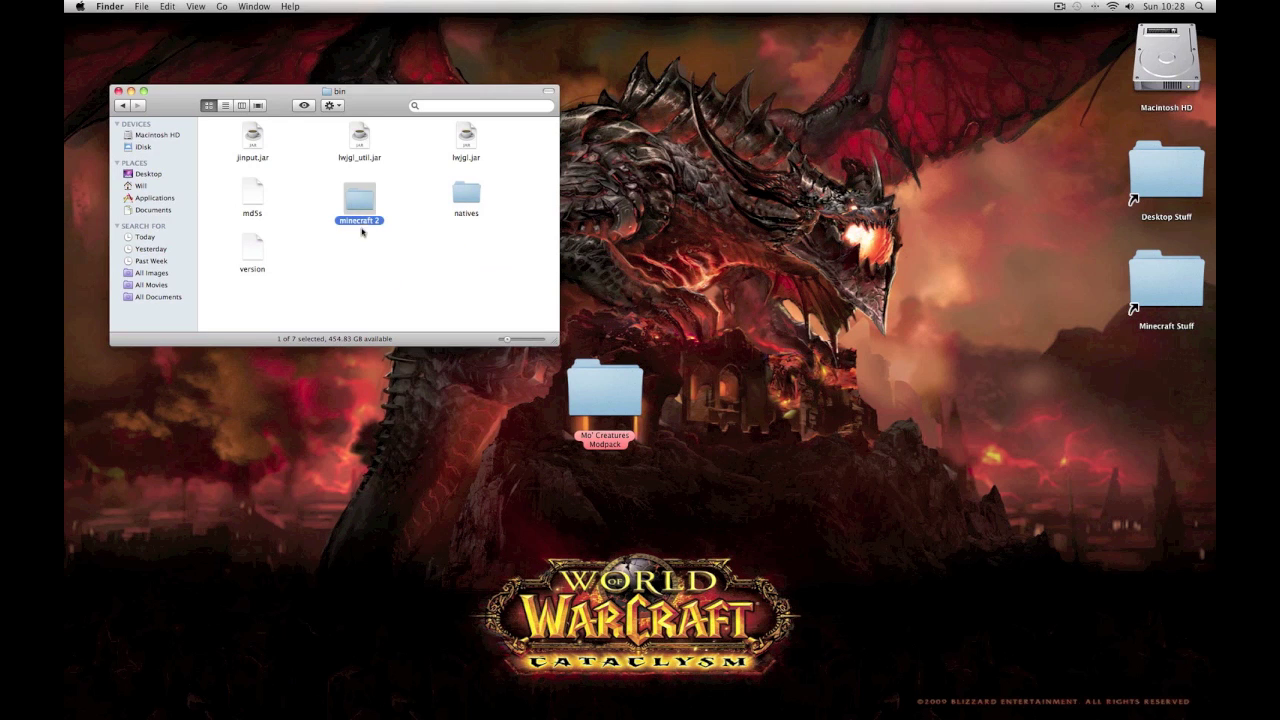
Rename the minecraft 2 folder as minecraft.jar and accept adding the .jar extension
left_click(372, 224)
key("BackSpace")
key("BackSpace")
type(".jar")
key("Return")
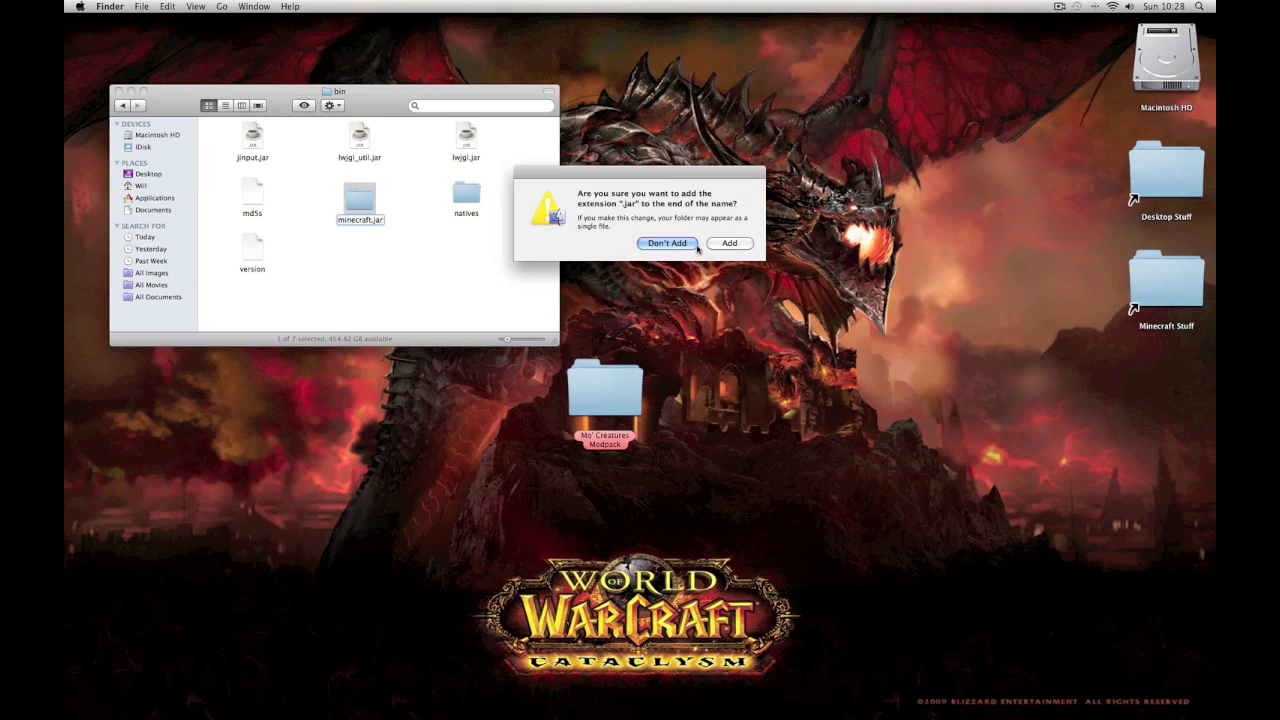
left_click(730, 243)
left_click(379, 252)
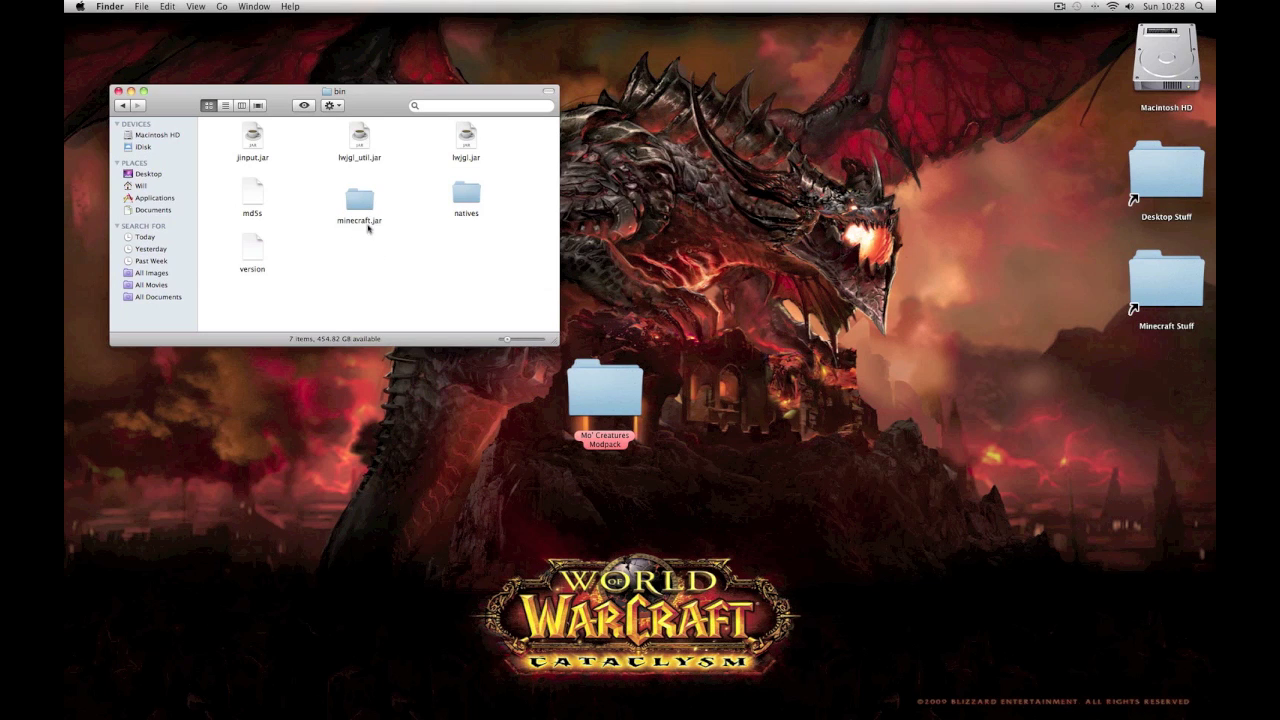
Open the minecraft.jar folder and place a second window showing the Mo' Creatures Modpack folder beside it
double_click(367, 198)
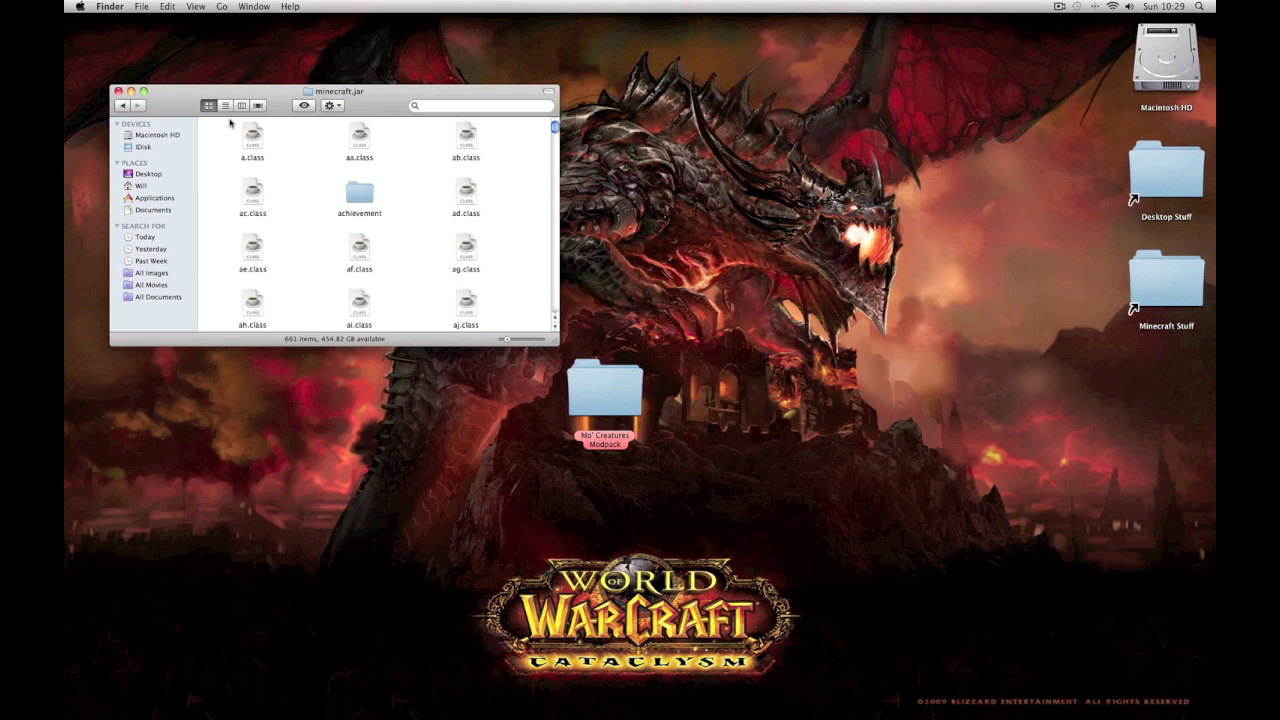
double_click(600, 378)
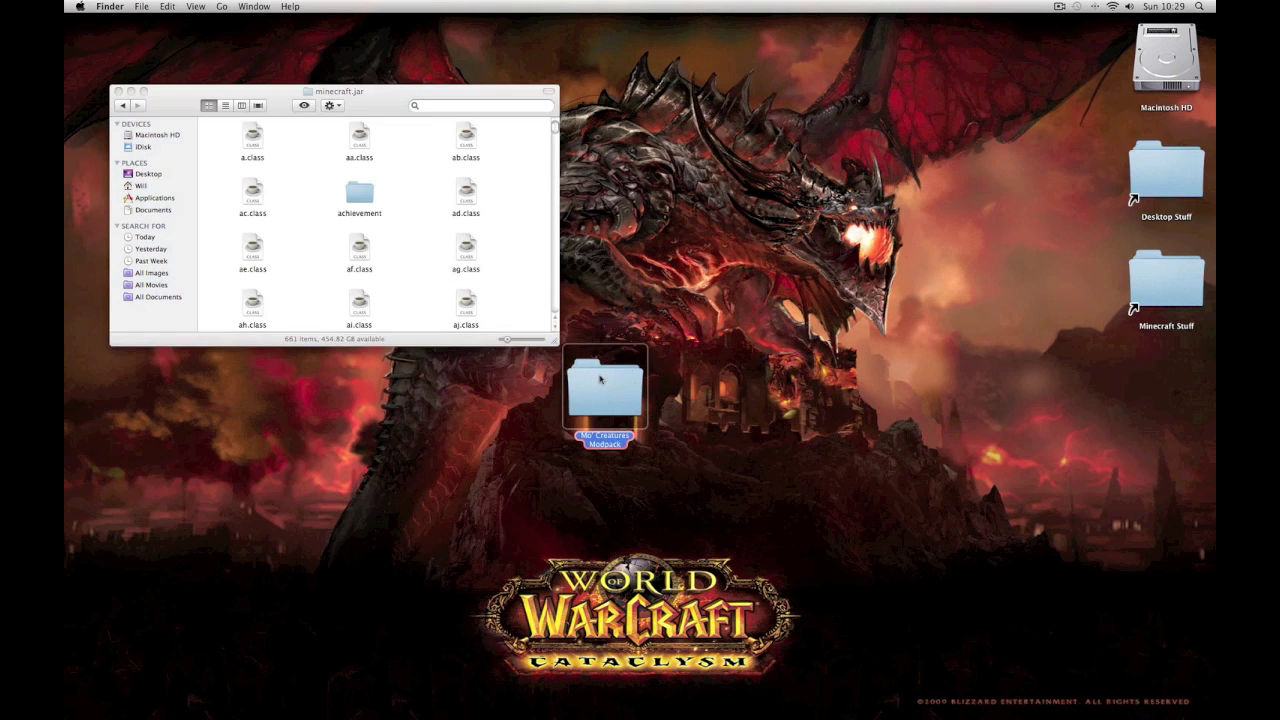
left_click_drag(334, 121, 668, 290)
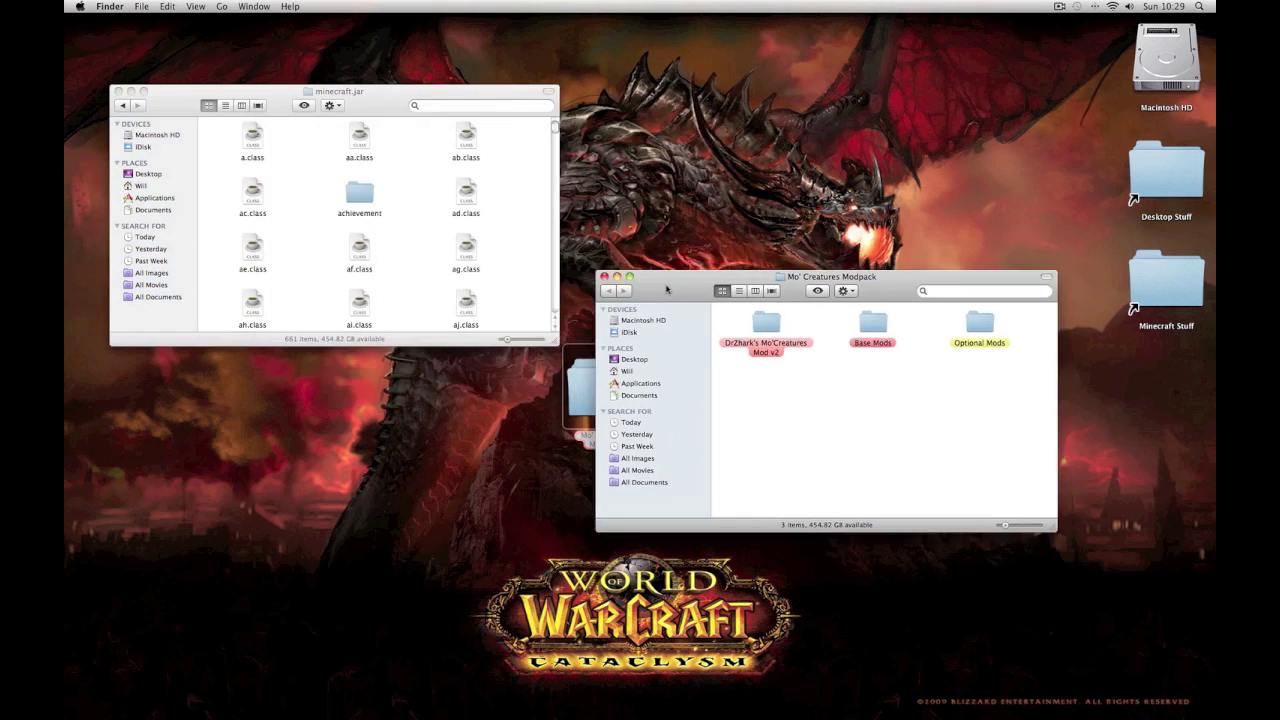
Look through the modpack's DrZhark's Mo'Creatures Mod v2, Base Mods and Optional Mods folders
left_click(870, 322)
left_click(816, 363)
double_click(770, 325)
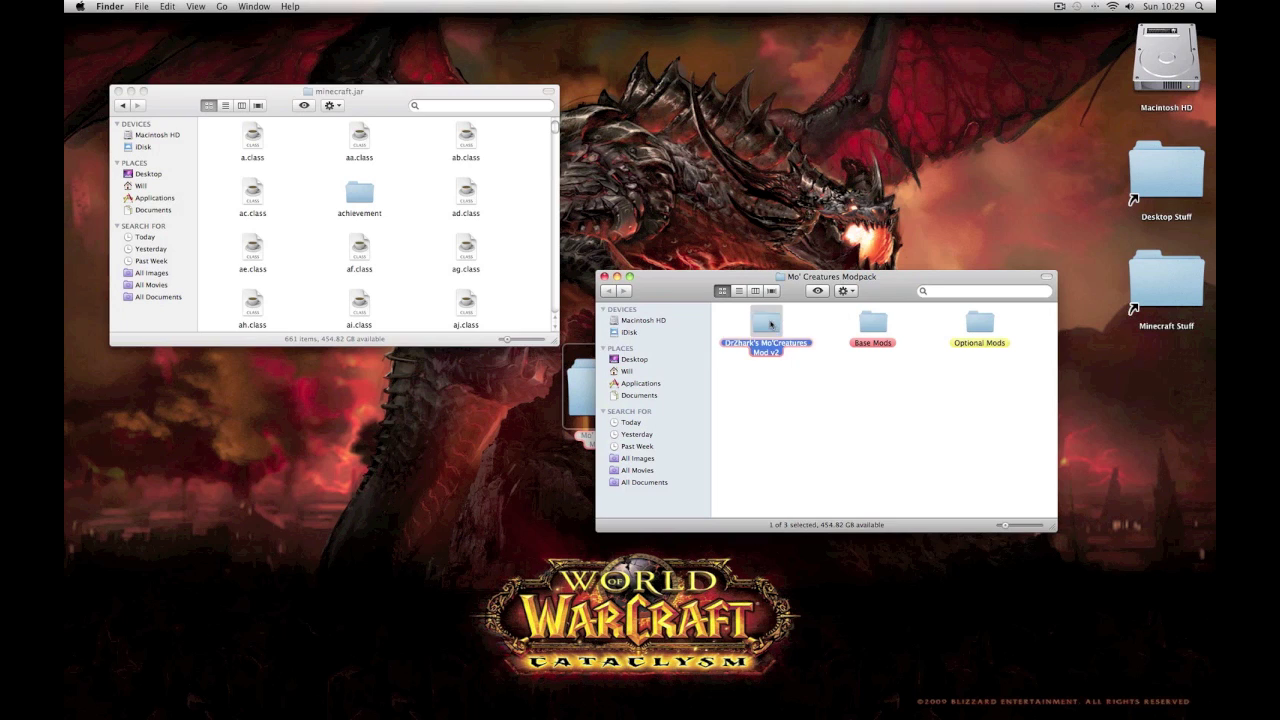
left_click(606, 291)
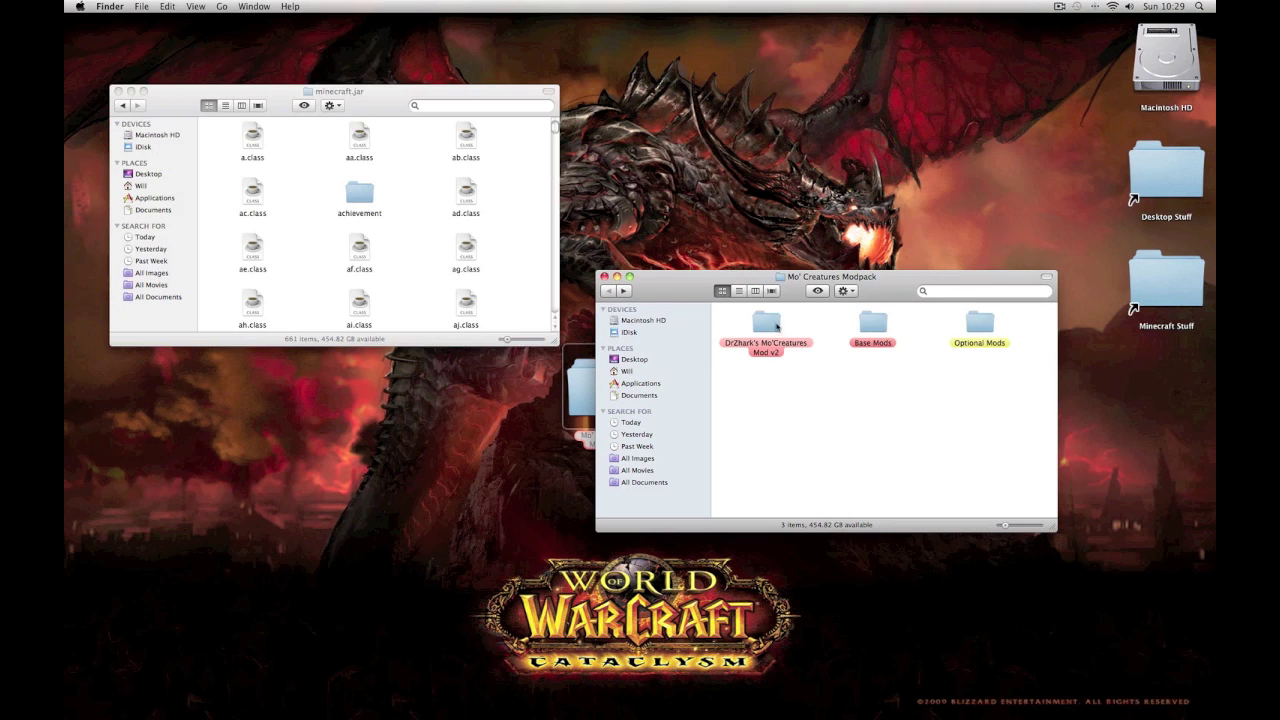
double_click(873, 324)
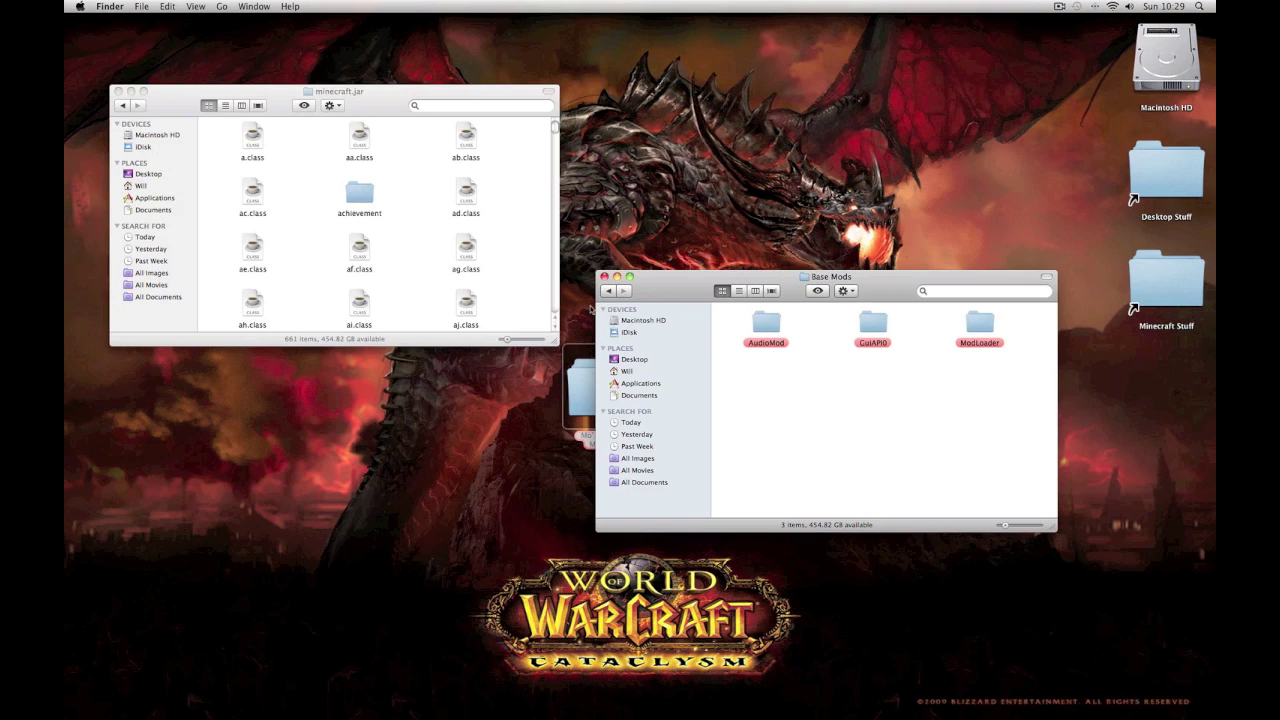
left_click(608, 291)
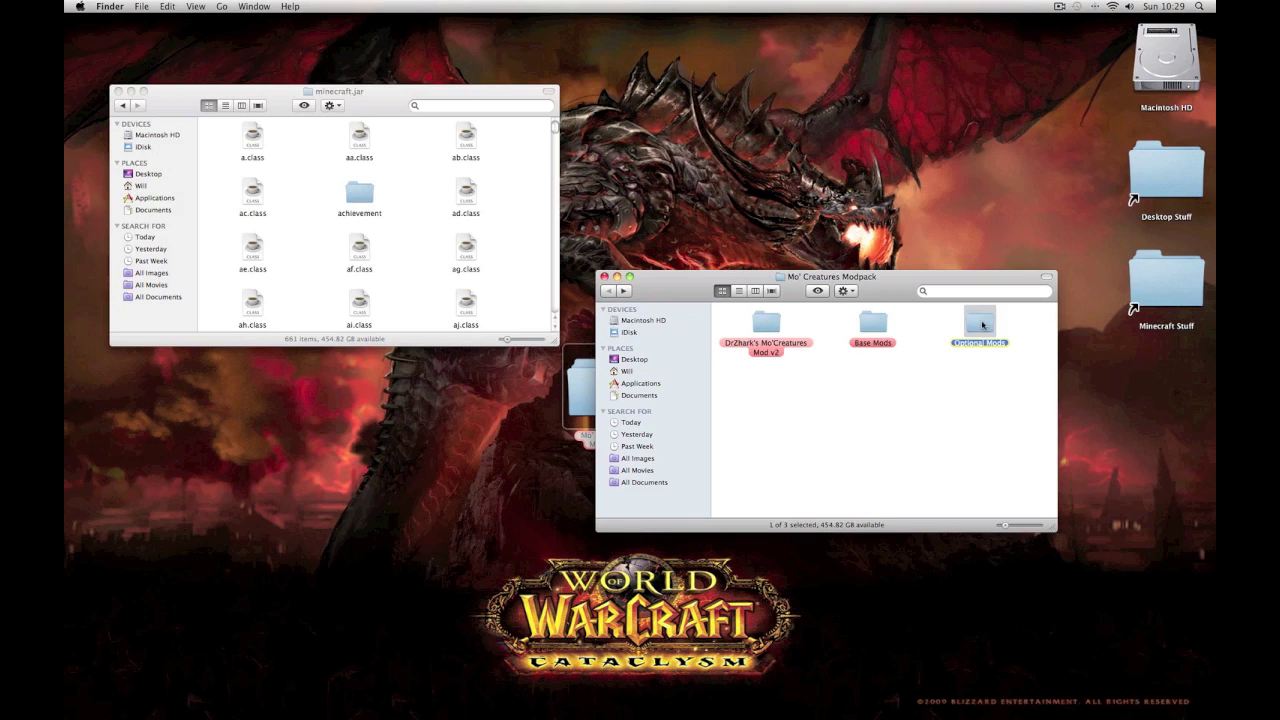
double_click(981, 324)
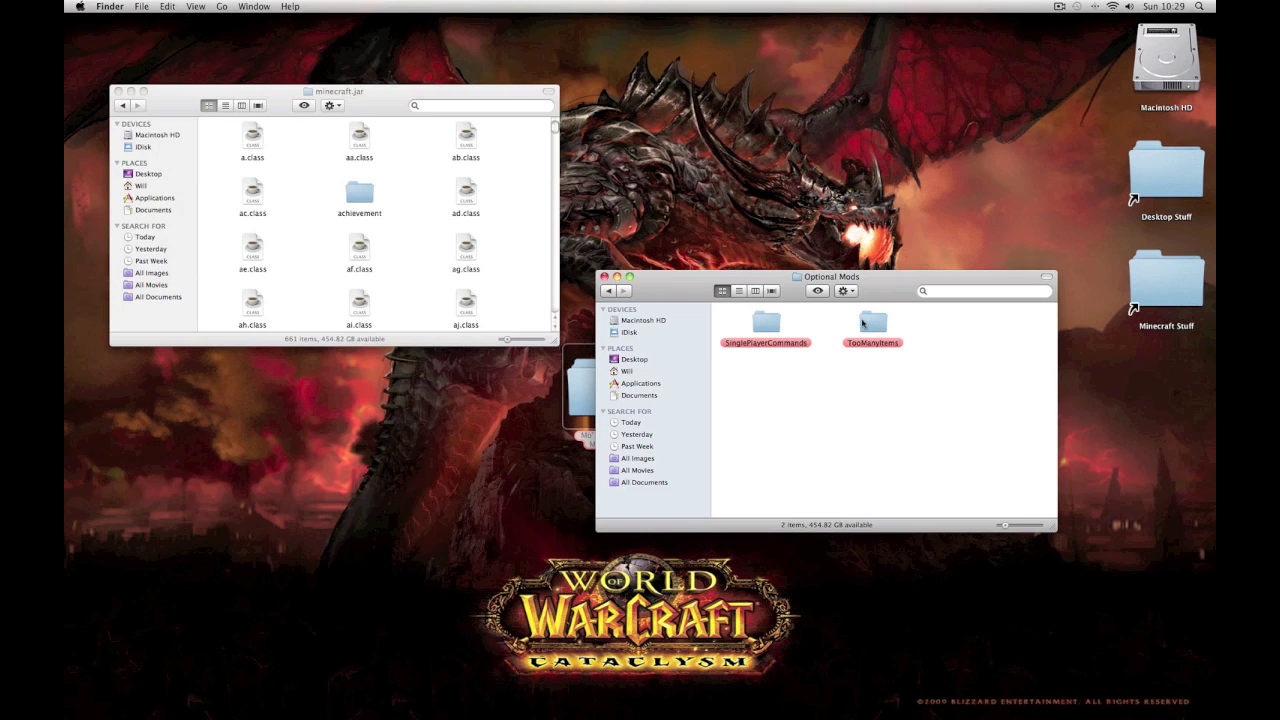
left_click(609, 292)
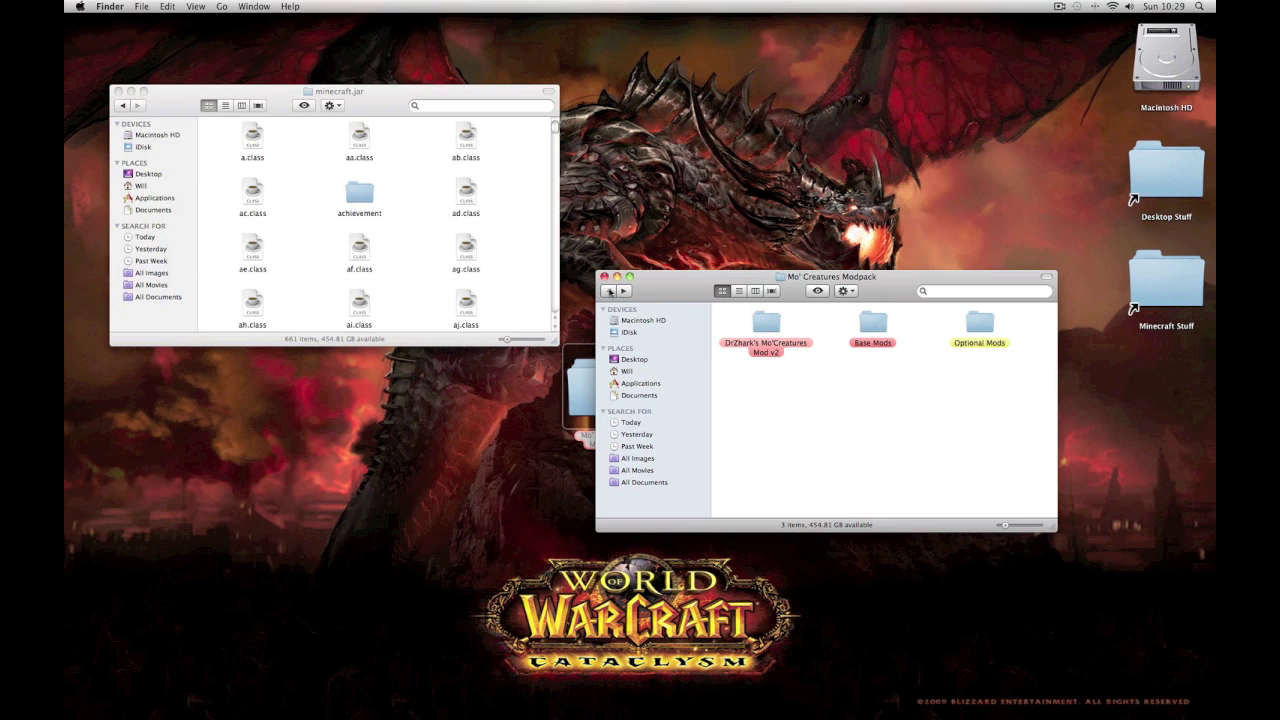
Move the modpack window clear of the minecraft.jar window and open the ModLoader folder inside Base Mods
left_click_drag(696, 292, 685, 344)
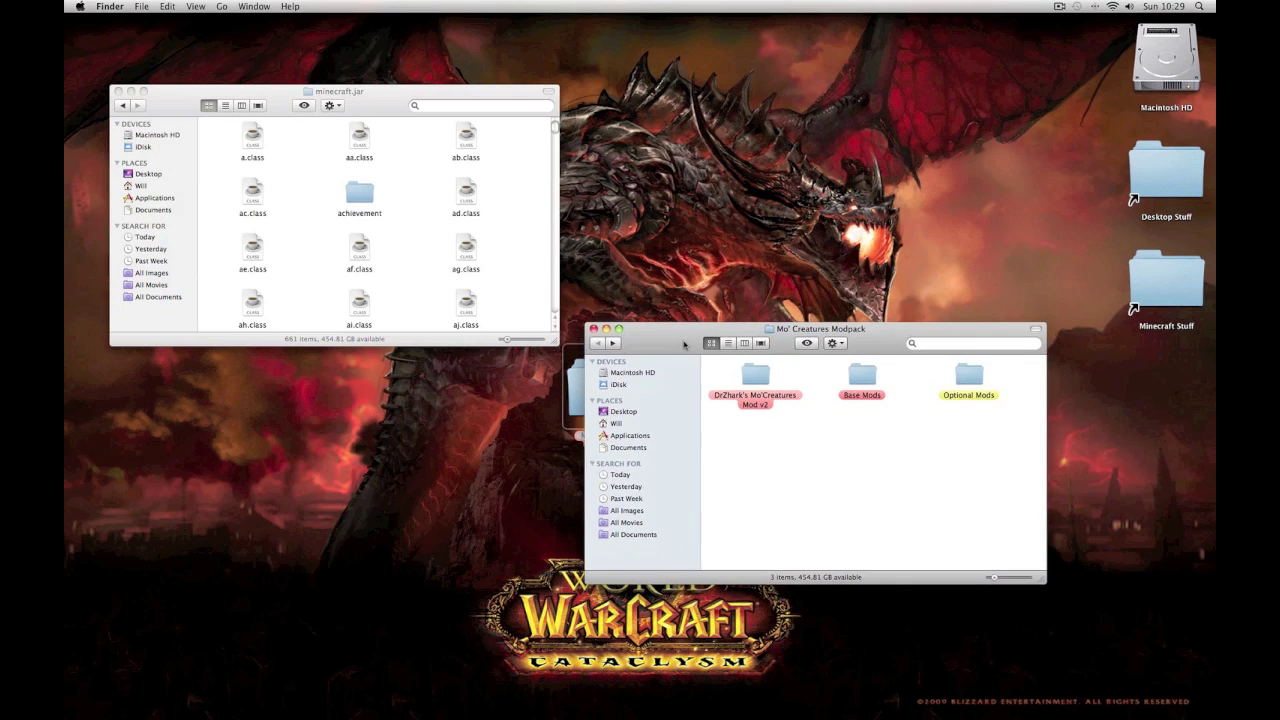
double_click(858, 374)
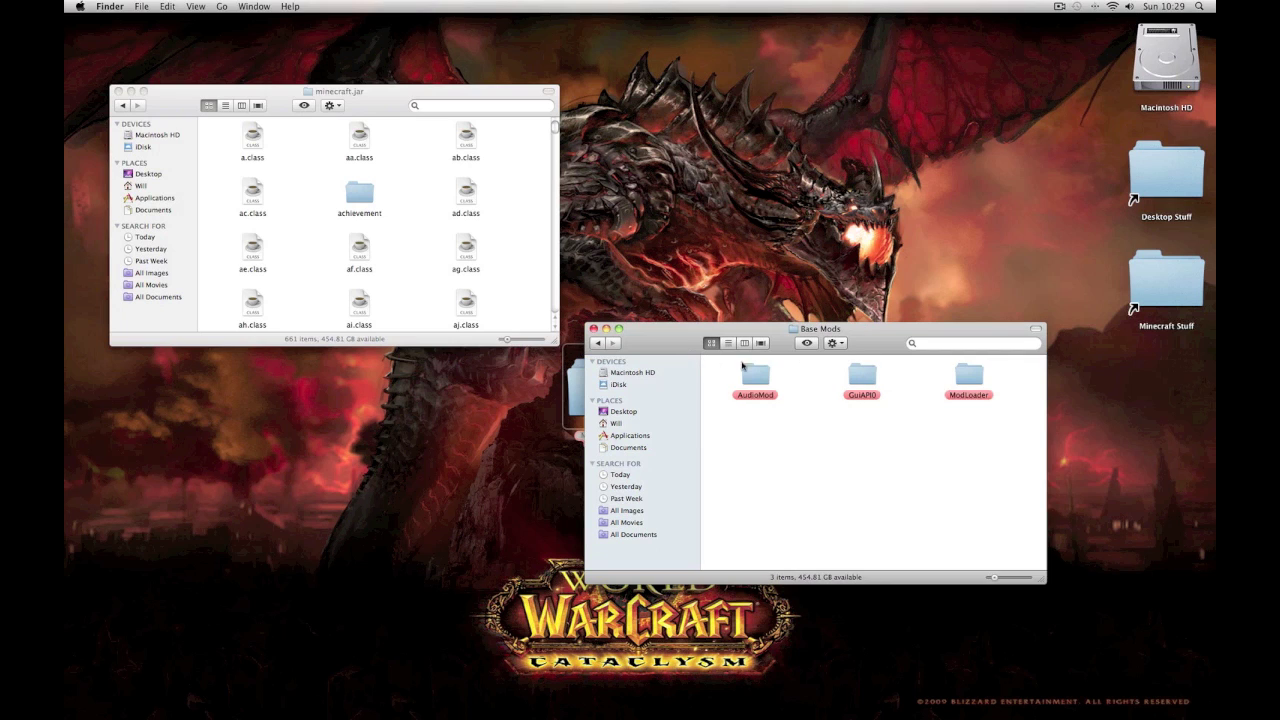
double_click(970, 377)
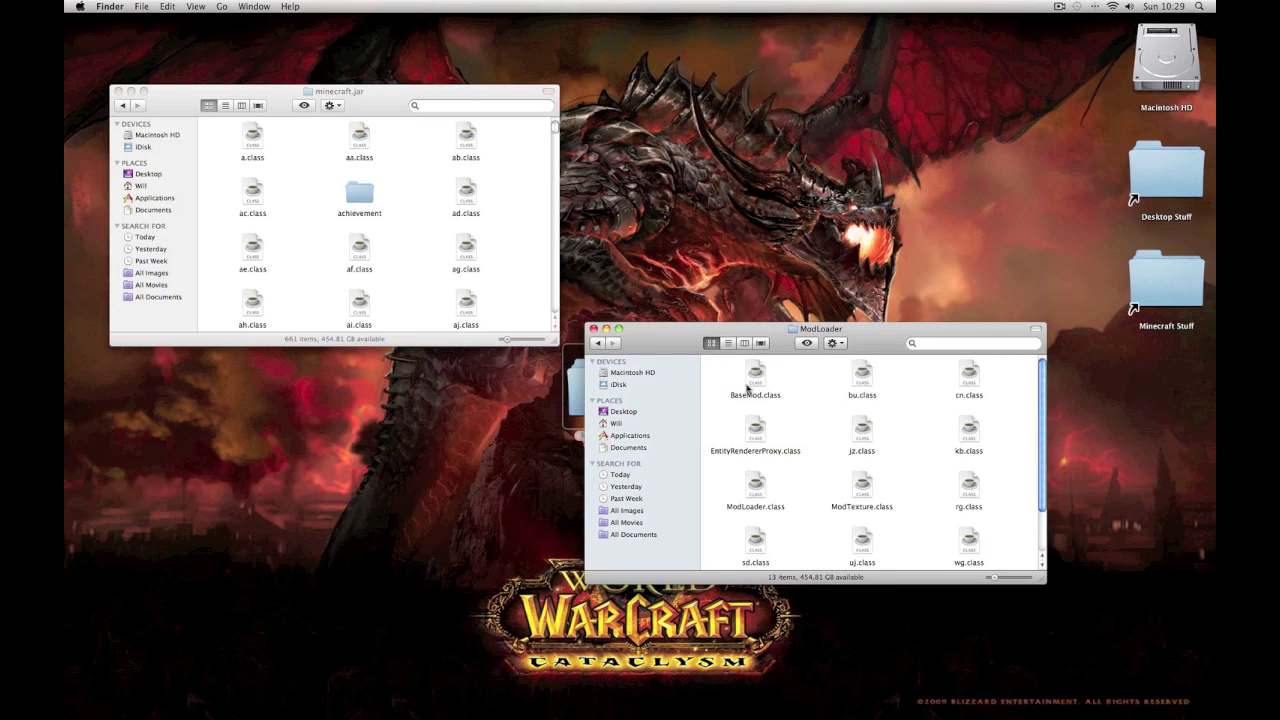
Select all 13 class files in the ModLoader folder and copy them
left_click(833, 346)
left_click(818, 412)
left_click_drag(716, 370, 896, 507)
scroll(794, 420, "up", 3)
key("super+a")
scroll(810, 420, "down", 3)
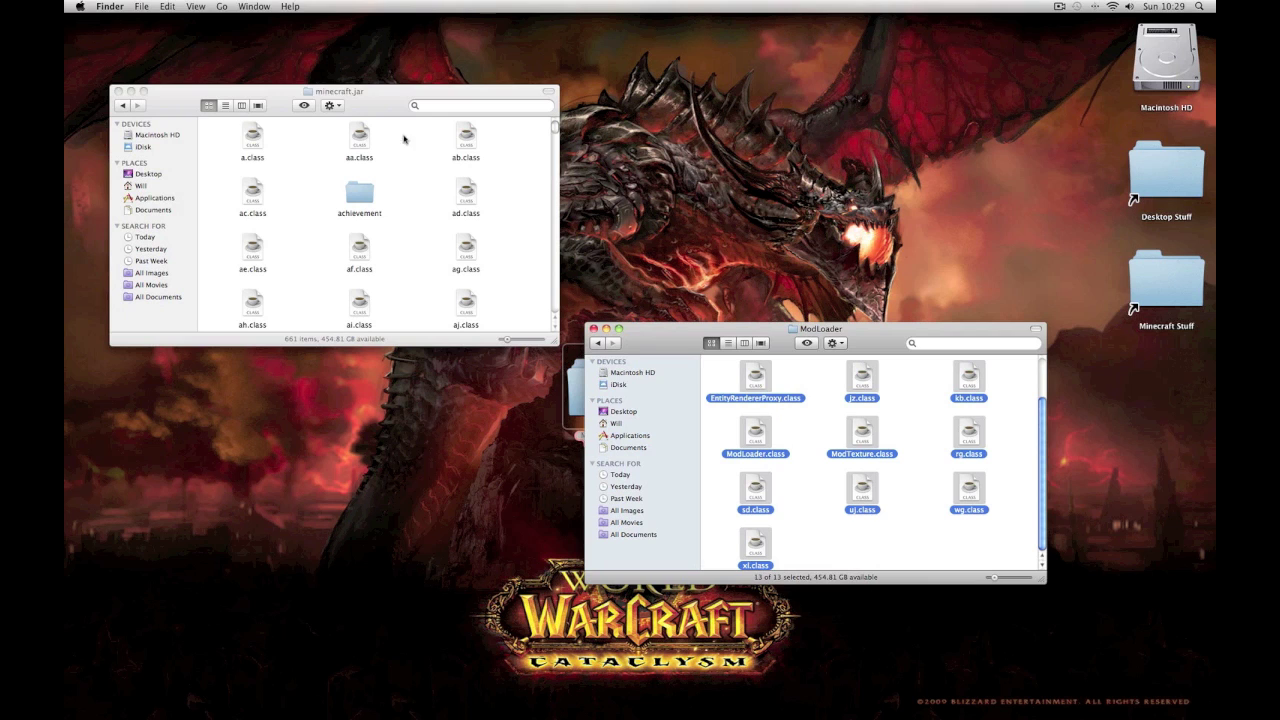
left_click(835, 343)
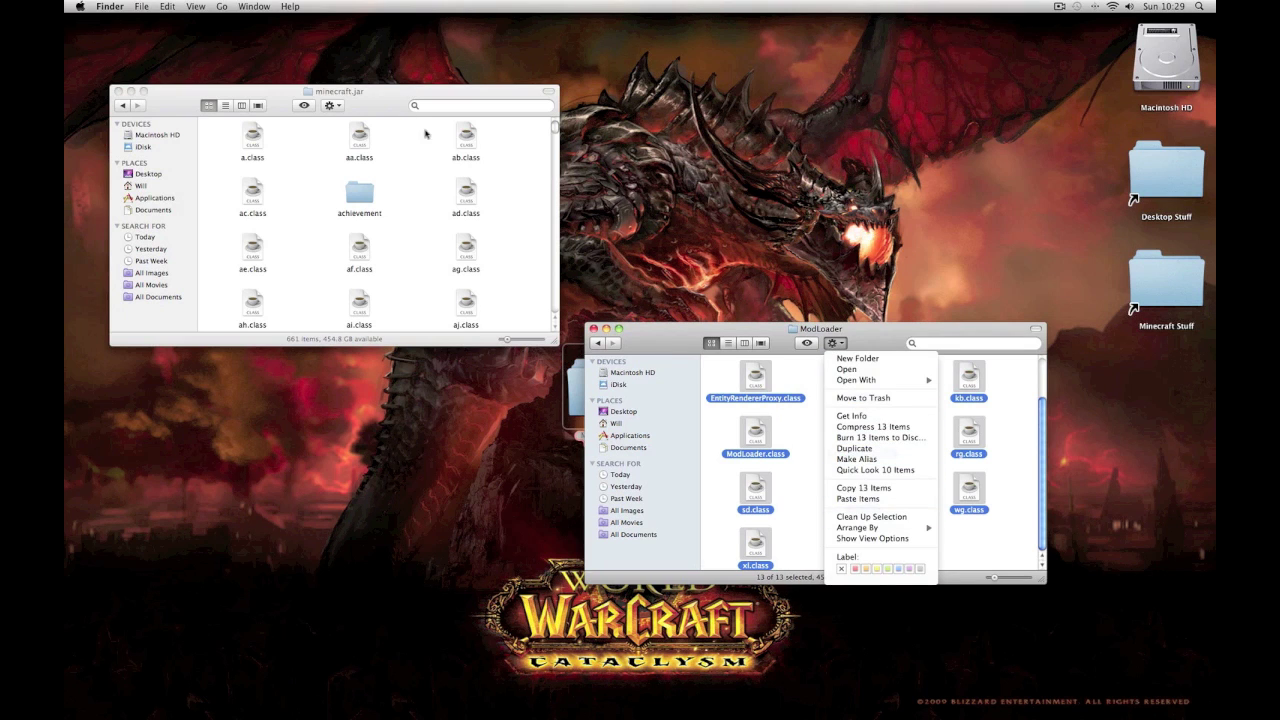
Paste the ModLoader files into the minecraft.jar folder, replacing every existing file of the same name
left_click(390, 115)
left_click(331, 105)
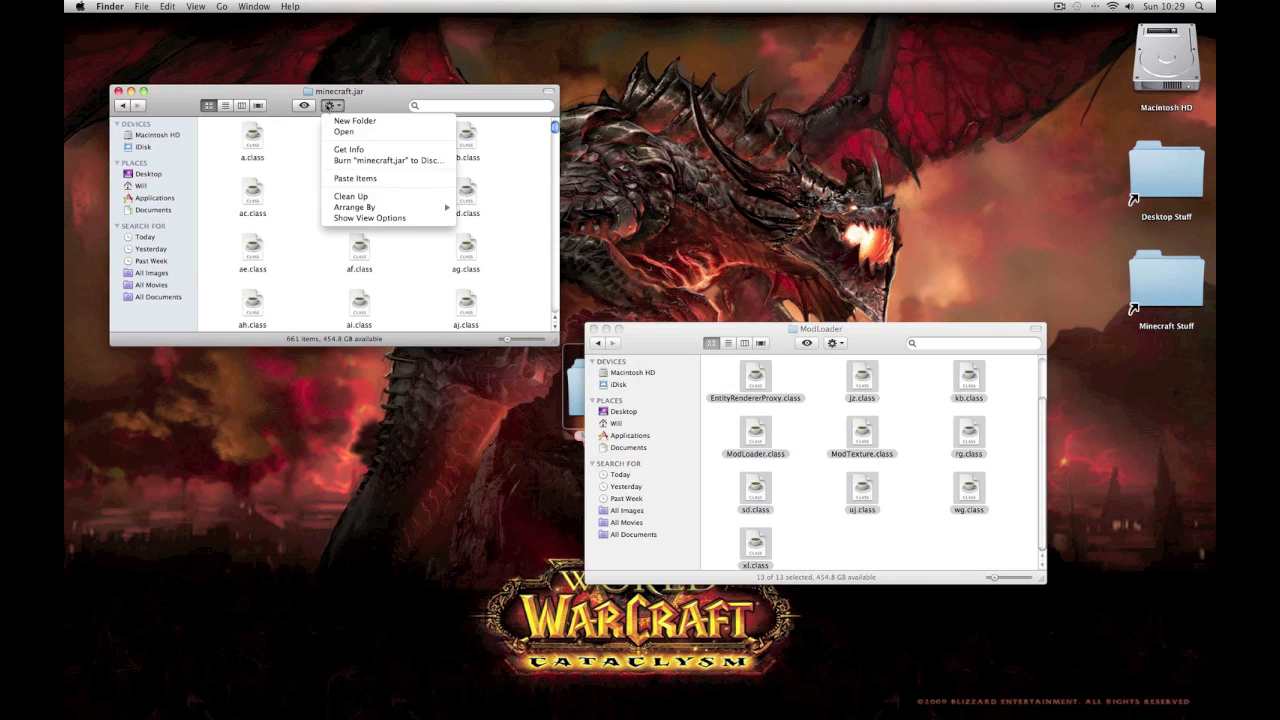
left_click(358, 178)
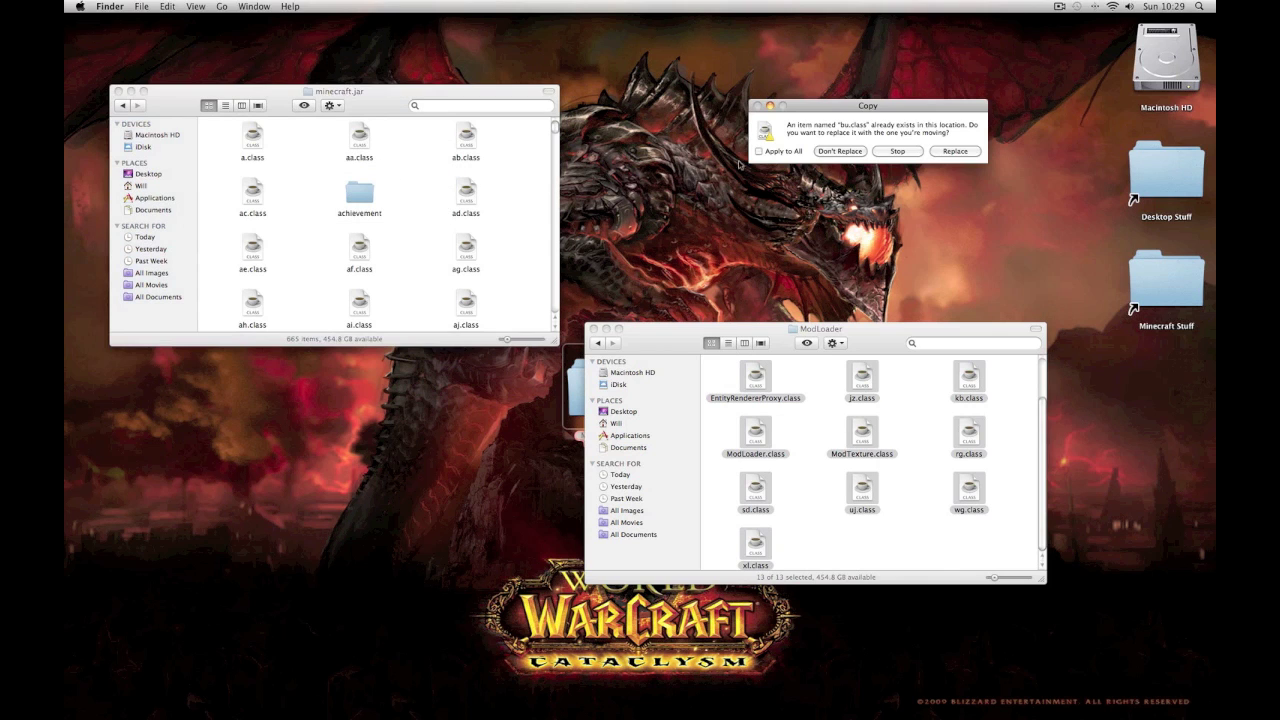
left_click(757, 152)
left_click(953, 151)
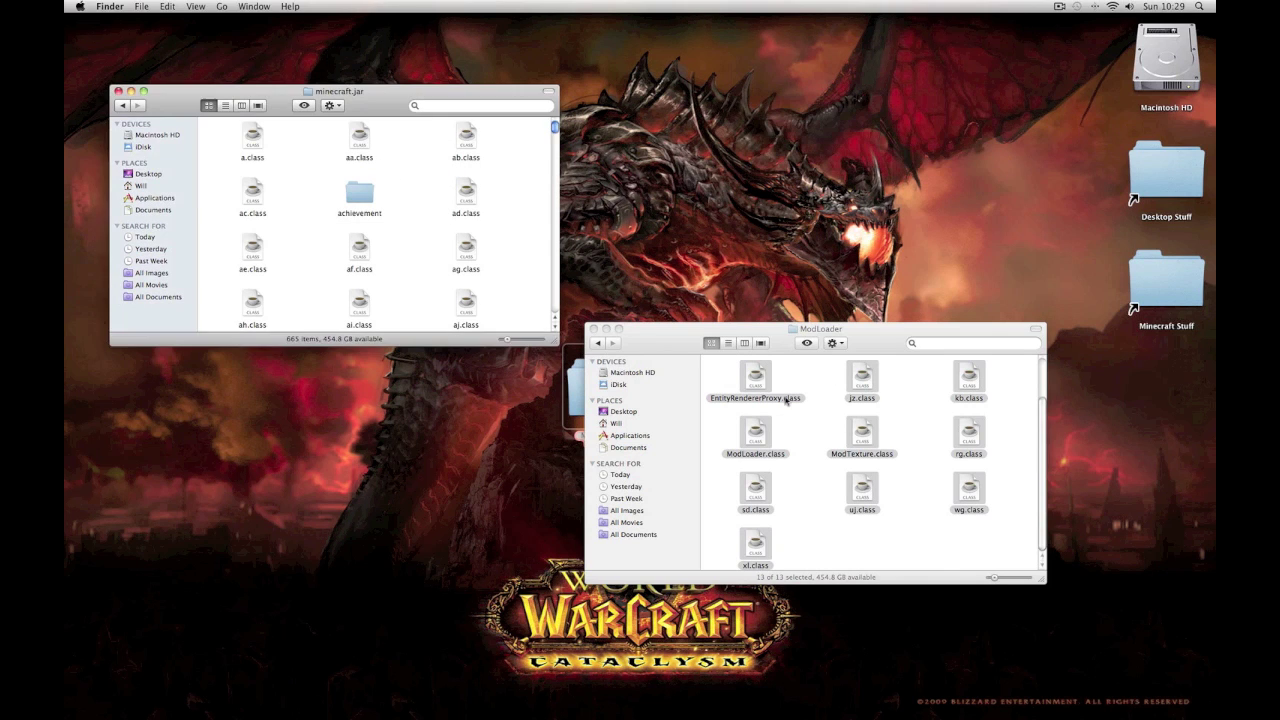
Copy xe.class from the AudioMod folder in Base Mods into minecraft.jar, replacing the existing file
left_click(631, 349)
left_click(597, 343)
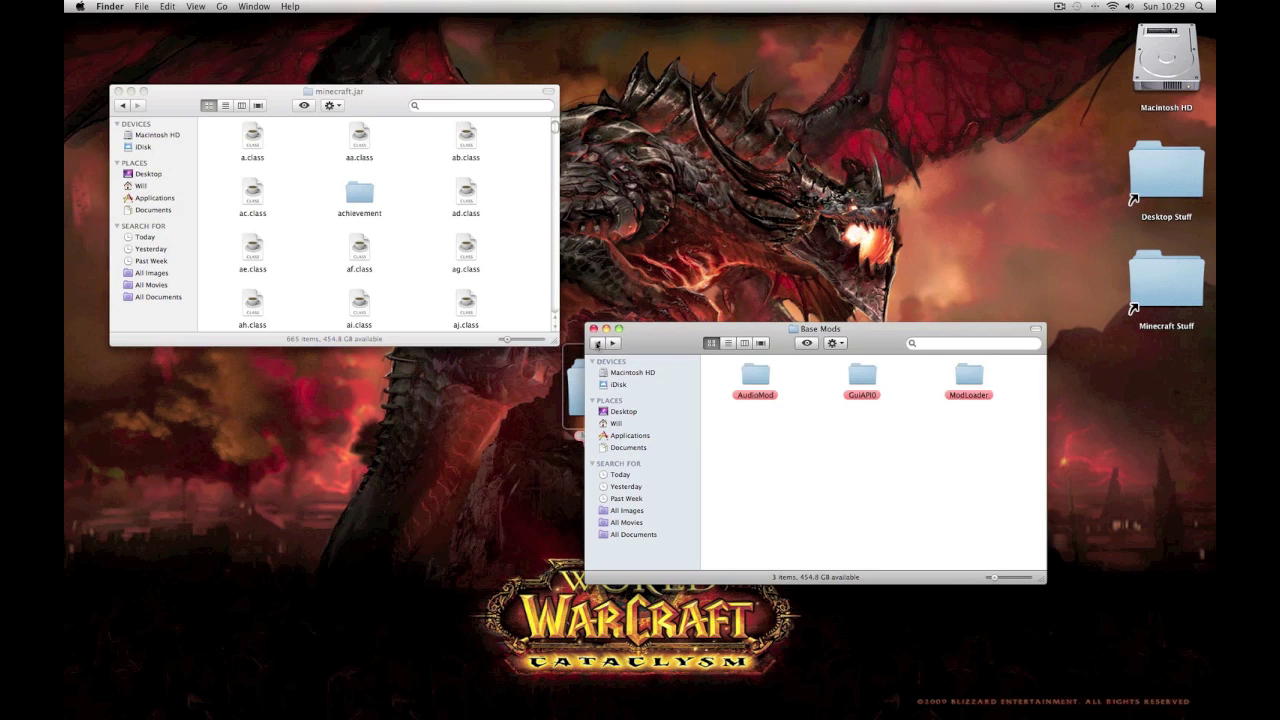
double_click(756, 372)
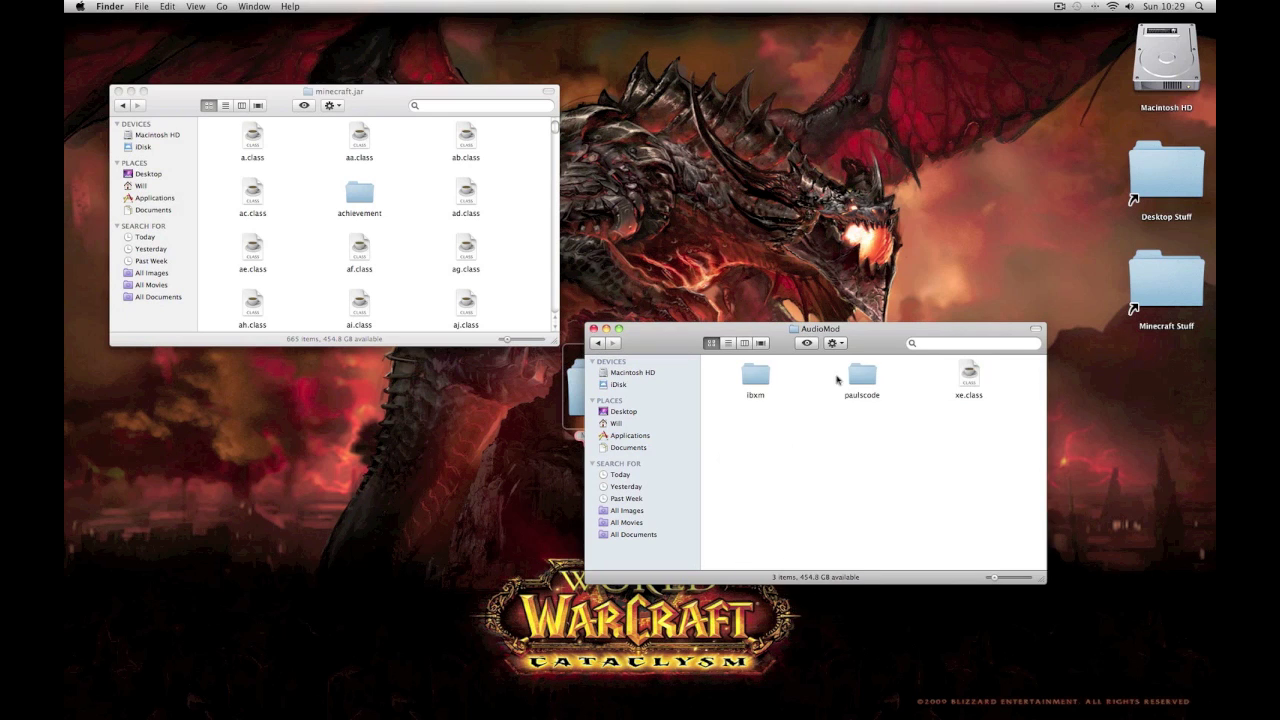
left_click(966, 378)
left_click(835, 343)
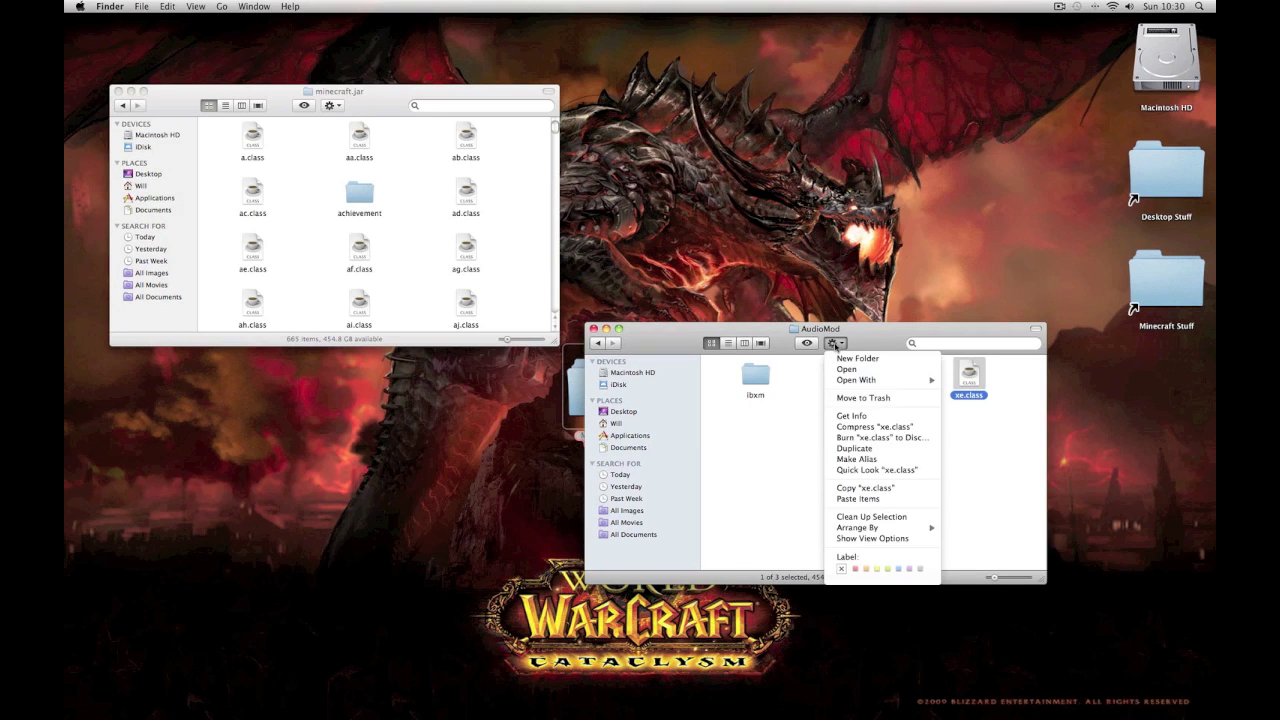
left_click(880, 488)
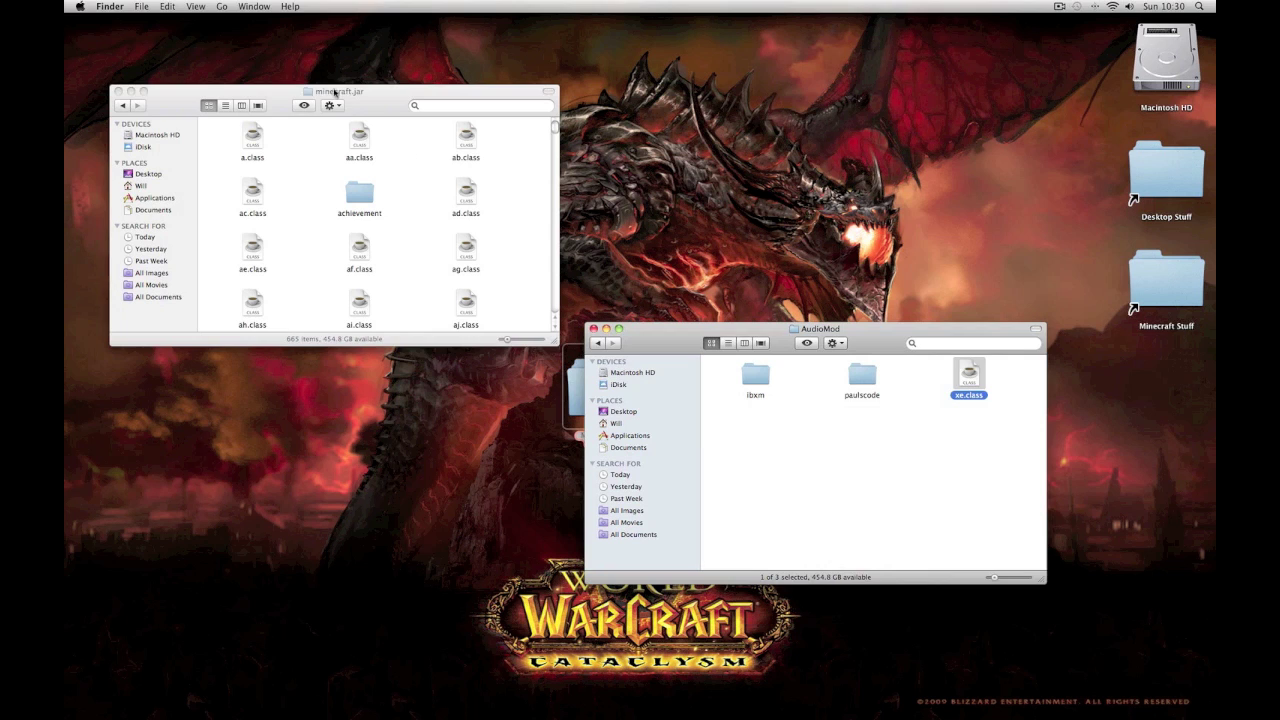
left_click(348, 93)
left_click(333, 105)
left_click(368, 180)
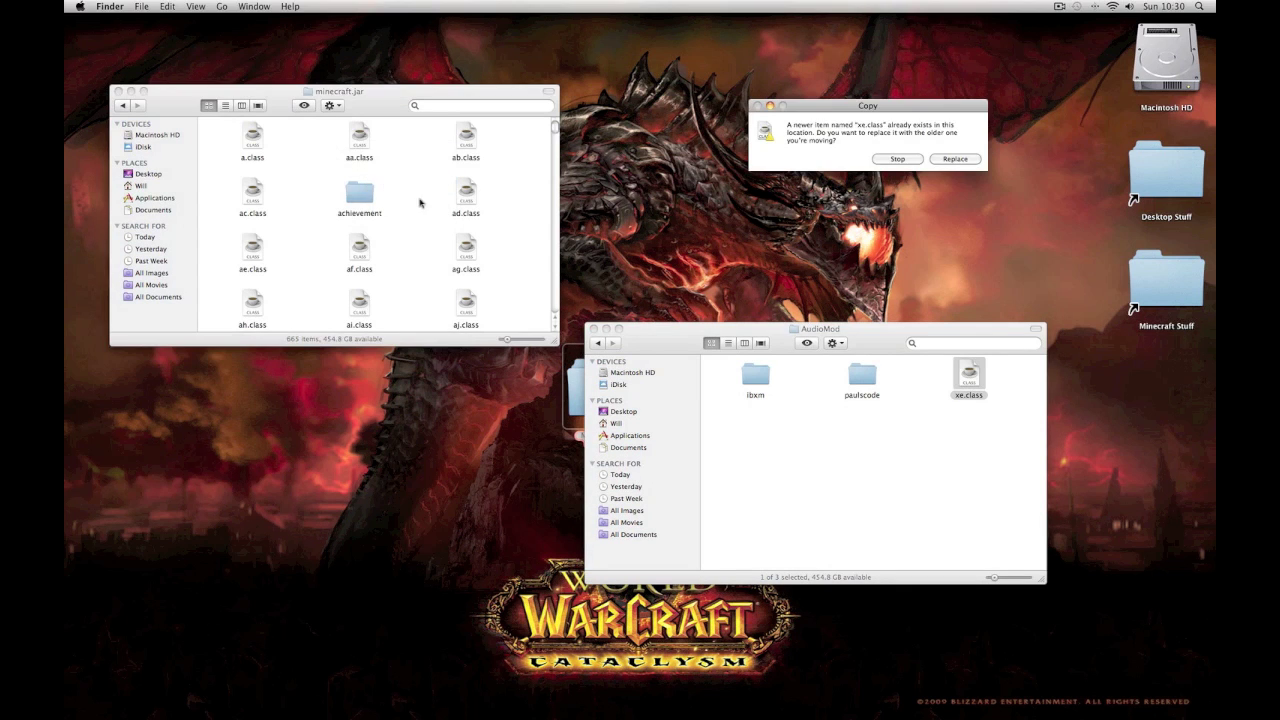
left_click(955, 159)
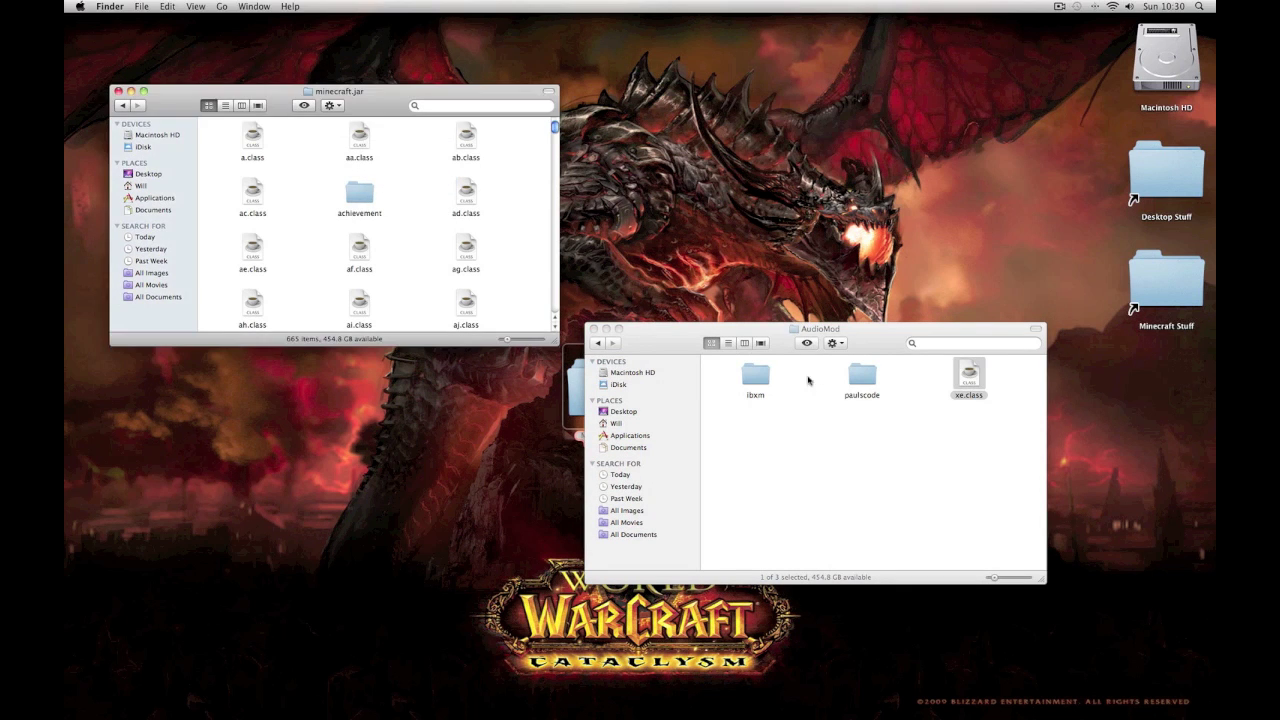
Copy the ibxm folder from AudioMod into the minecraft.jar folder
left_click(751, 378)
left_click(834, 343)
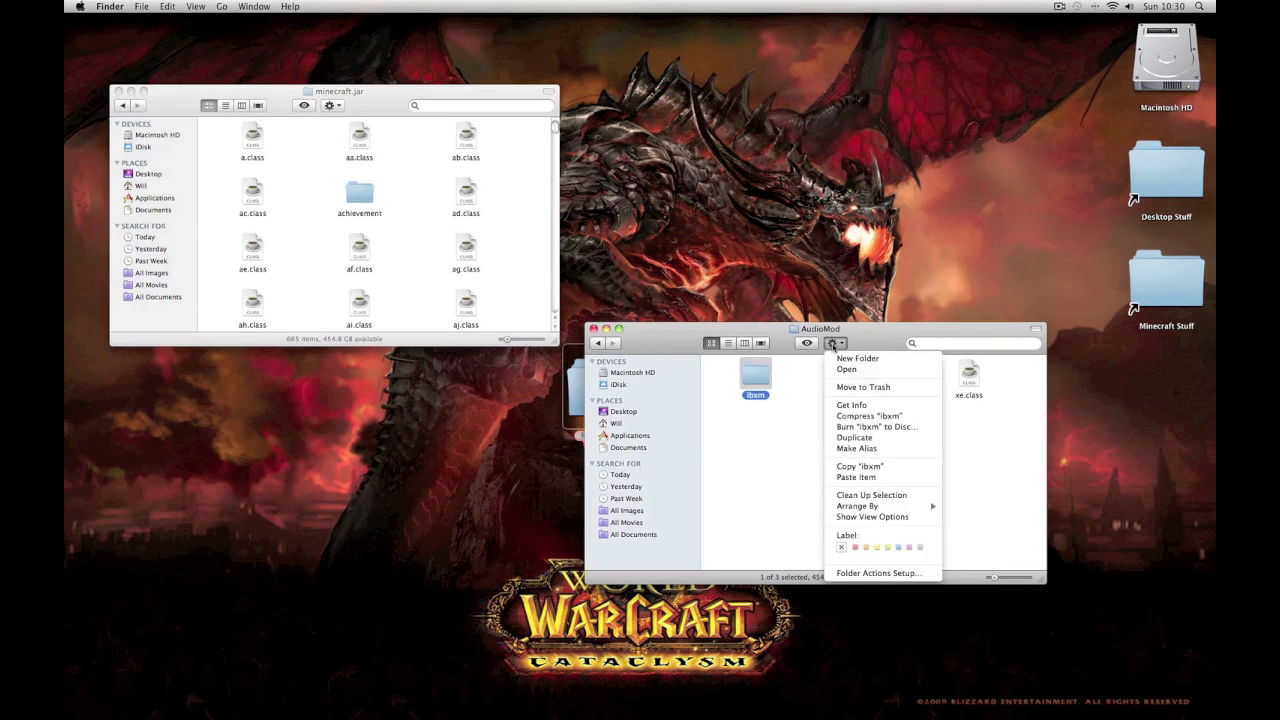
left_click(860, 466)
left_click(330, 112)
left_click(331, 107)
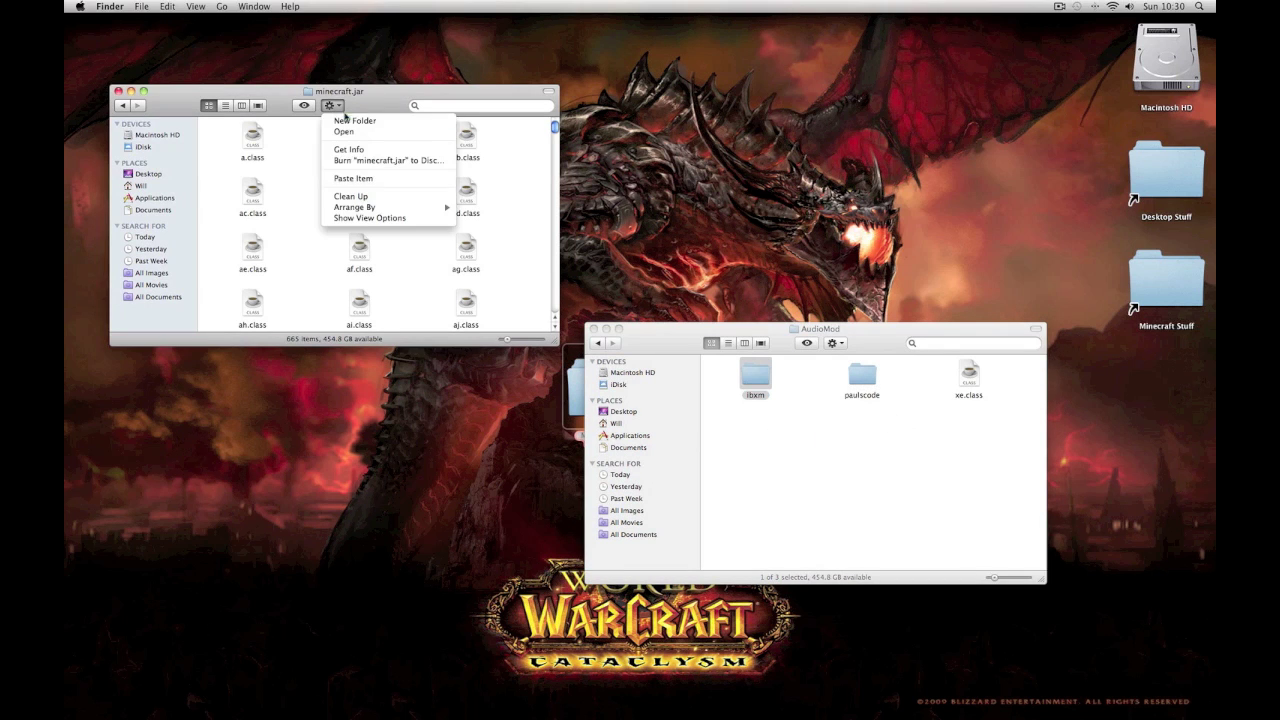
left_click(368, 178)
Open AudioMod's paulscode, sound and codecs folders in turn and copy CodecIBXM.class
left_click(803, 421)
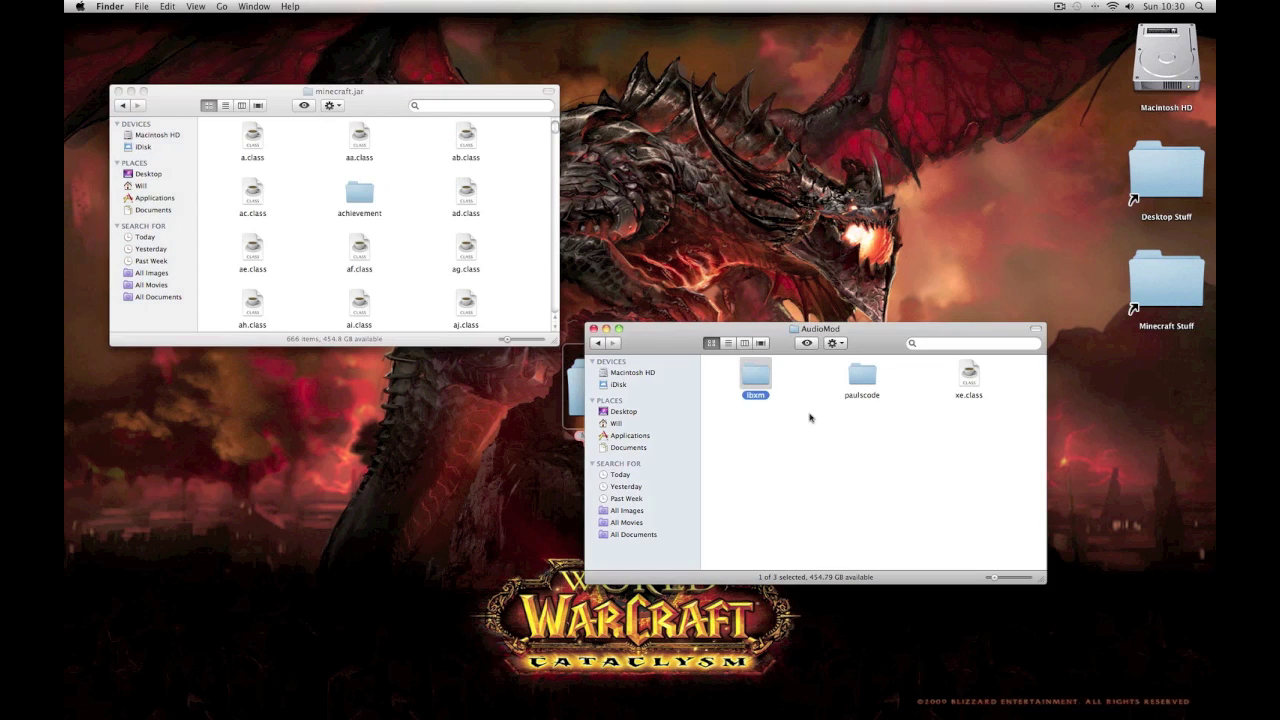
double_click(862, 376)
double_click(755, 376)
double_click(757, 376)
left_click(760, 377)
left_click(836, 343)
left_click(860, 498)
Search for "paul" within minecraft.jar only and open its paulscode folder
left_click(368, 110)
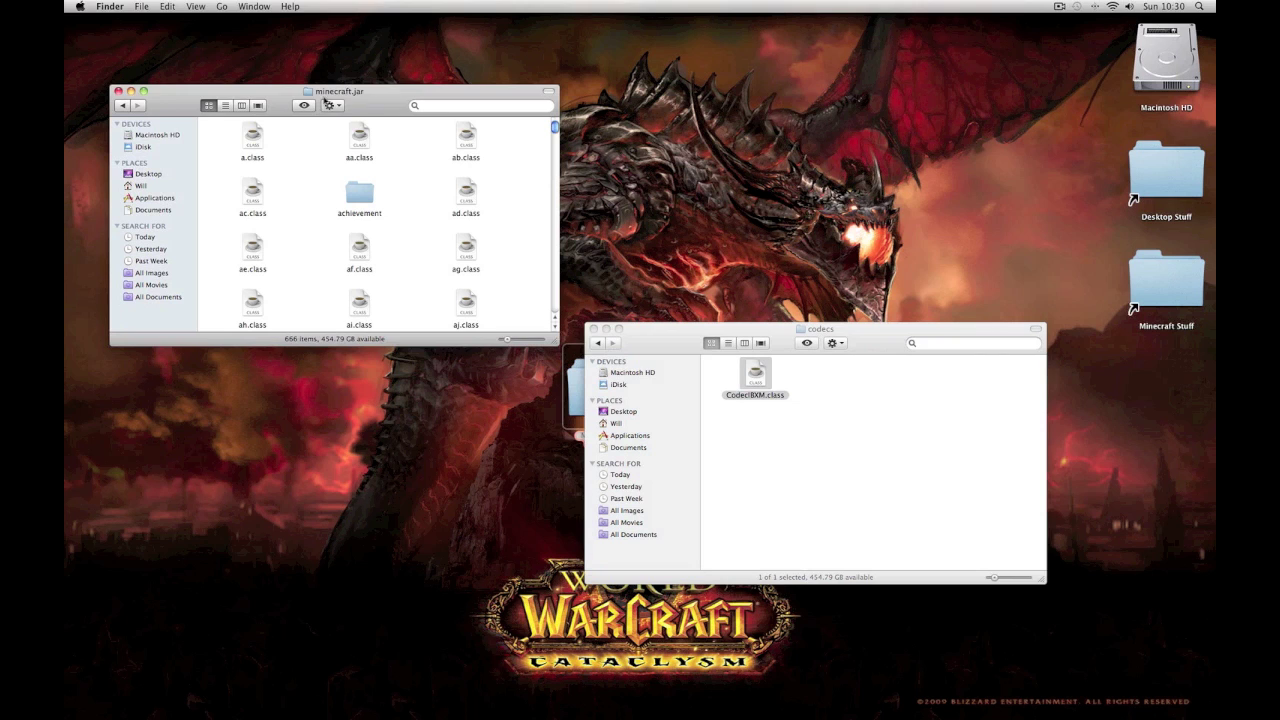
left_click(443, 106)
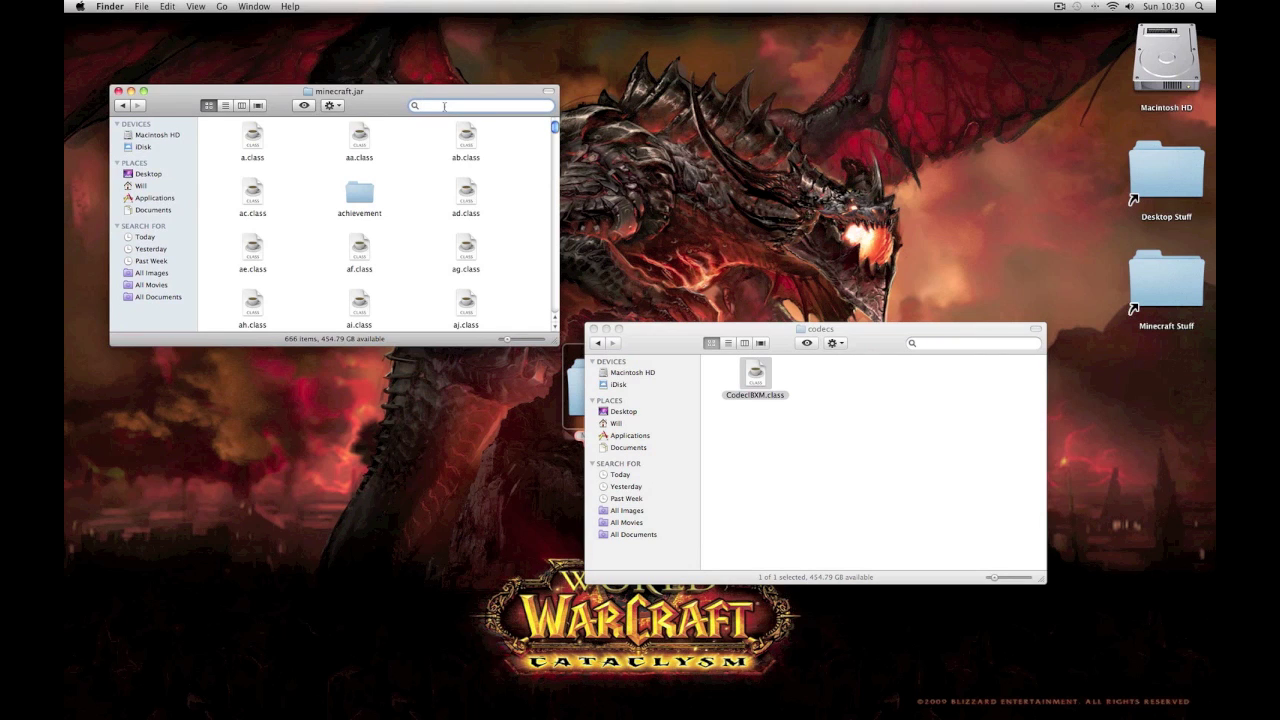
type("paul")
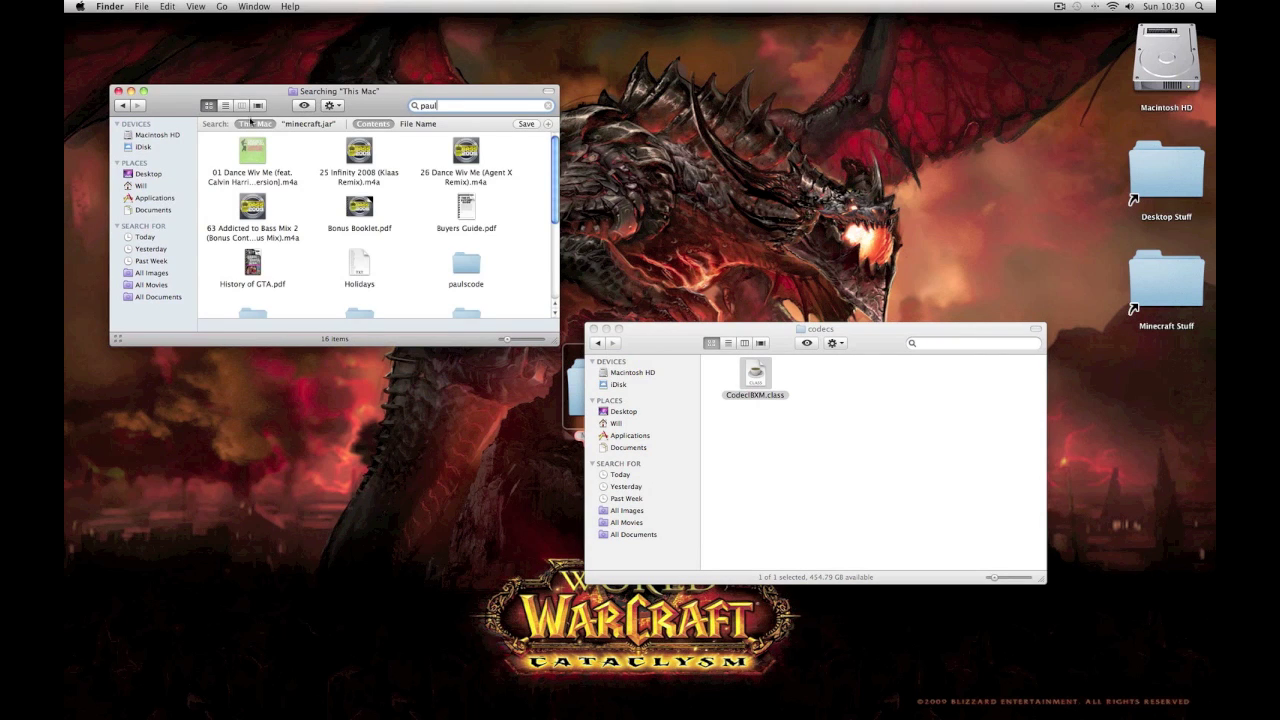
left_click(306, 124)
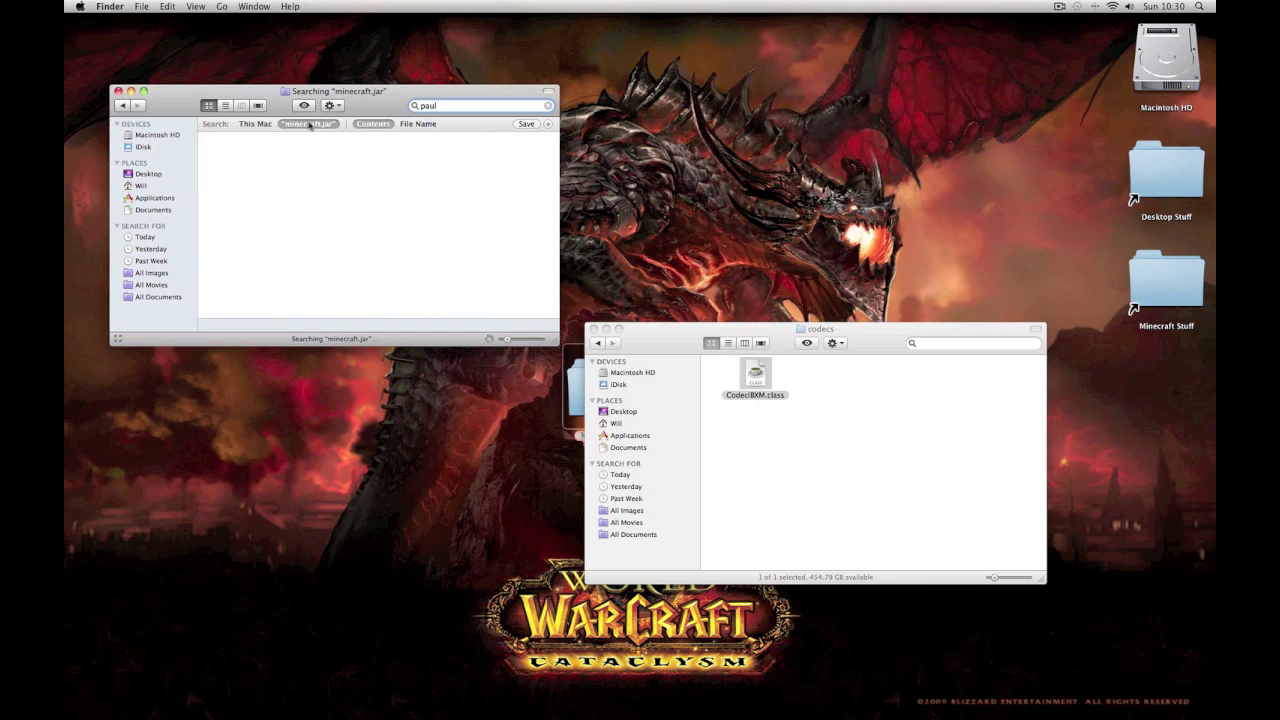
double_click(466, 153)
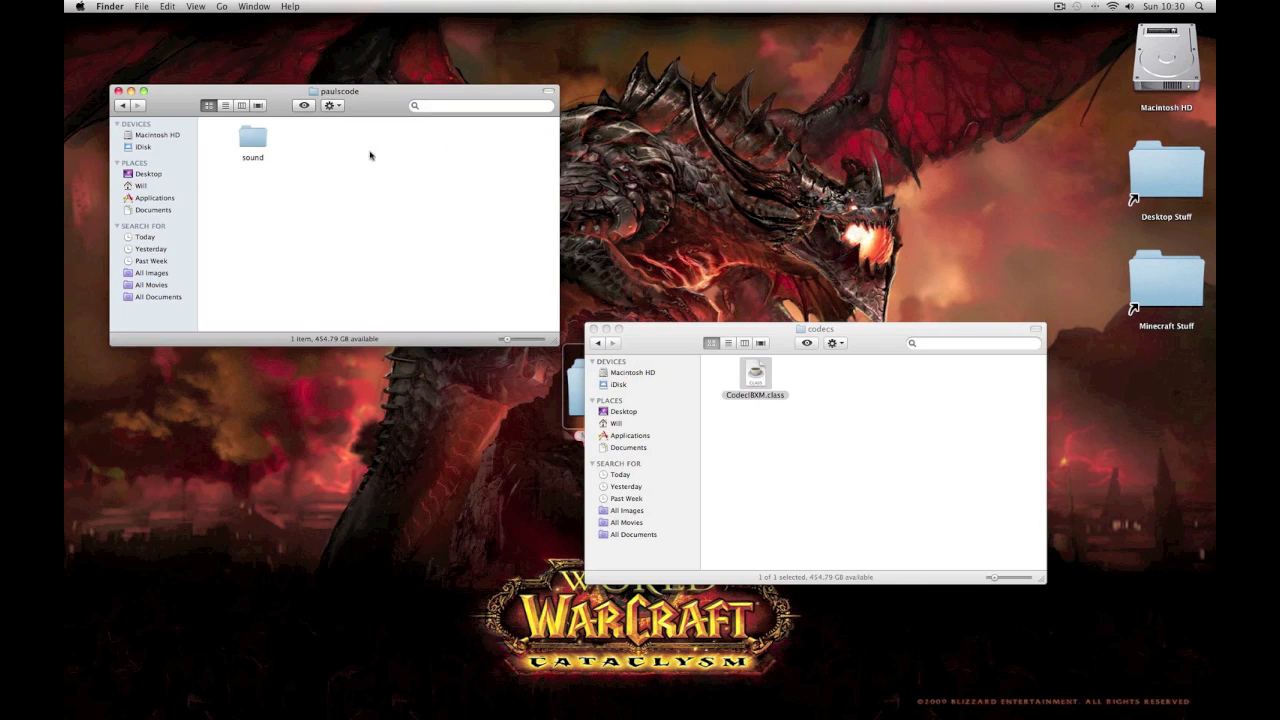
Paste CodecIBXM.class into the codecs folder inside paulscode's sound folder and return to minecraft.jar
double_click(255, 138)
double_click(350, 138)
left_click(331, 105)
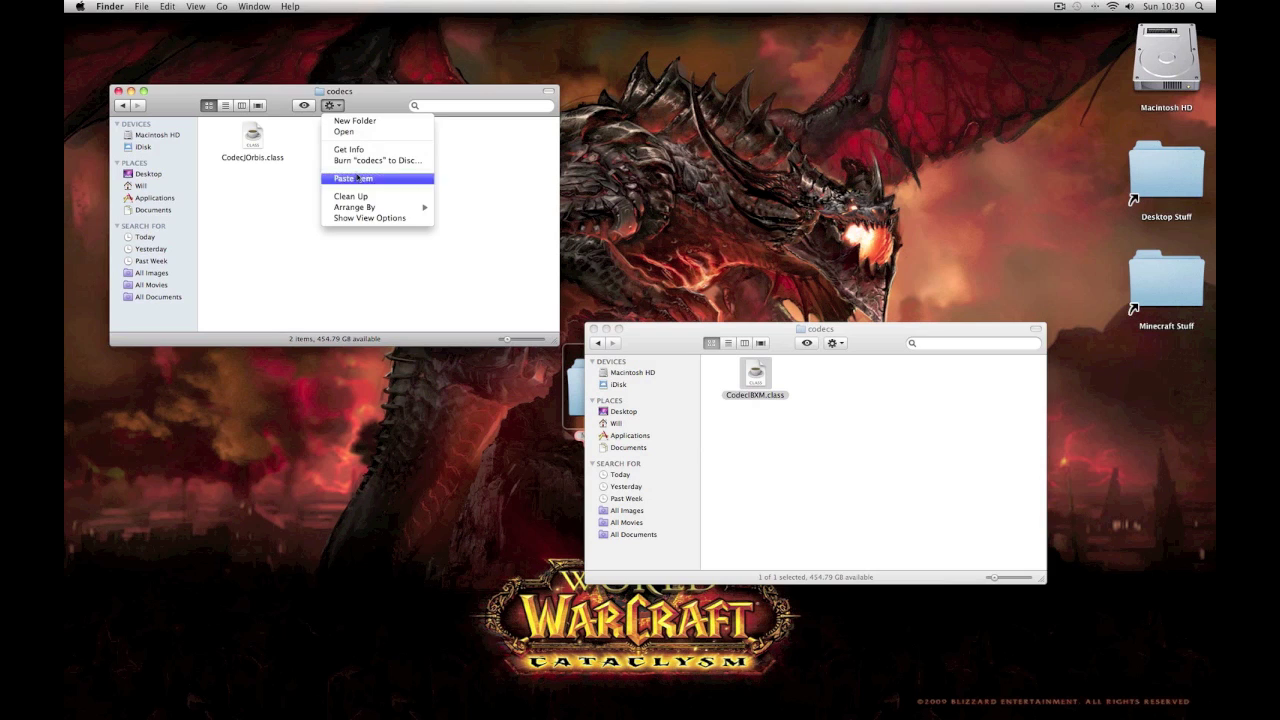
left_click(358, 178)
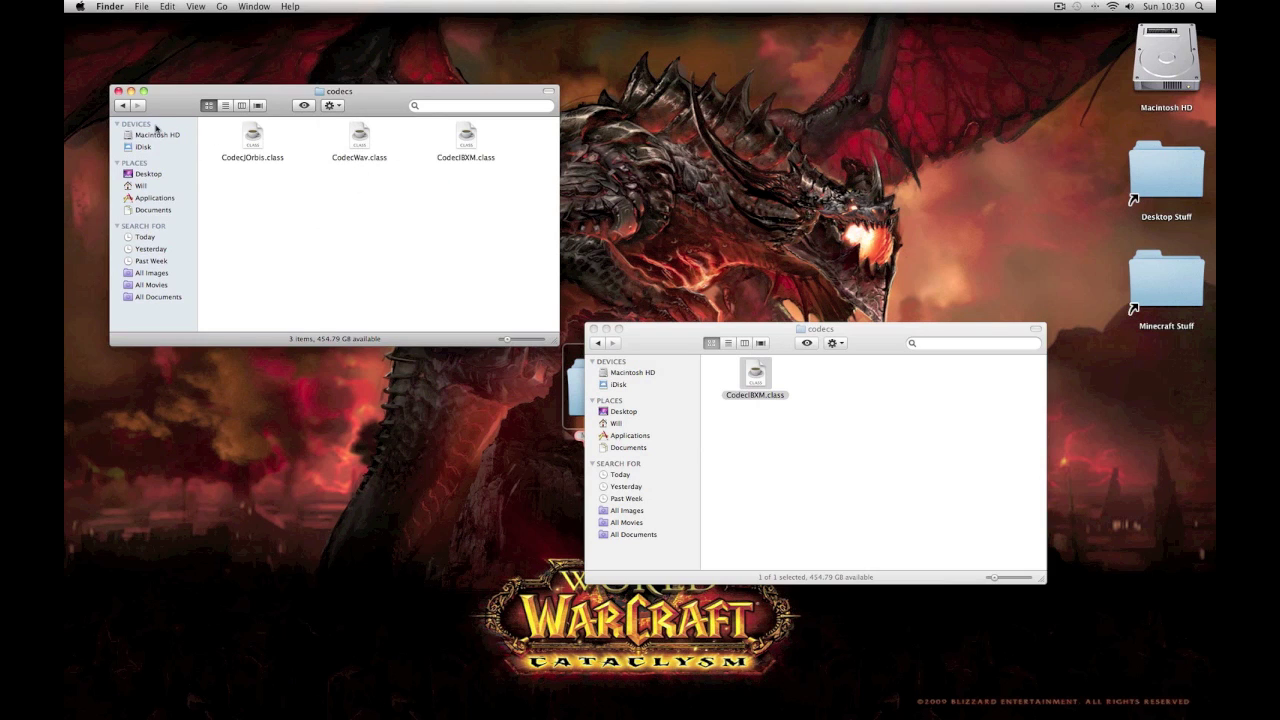
left_click(125, 105)
left_click(124, 105)
left_click(123, 105)
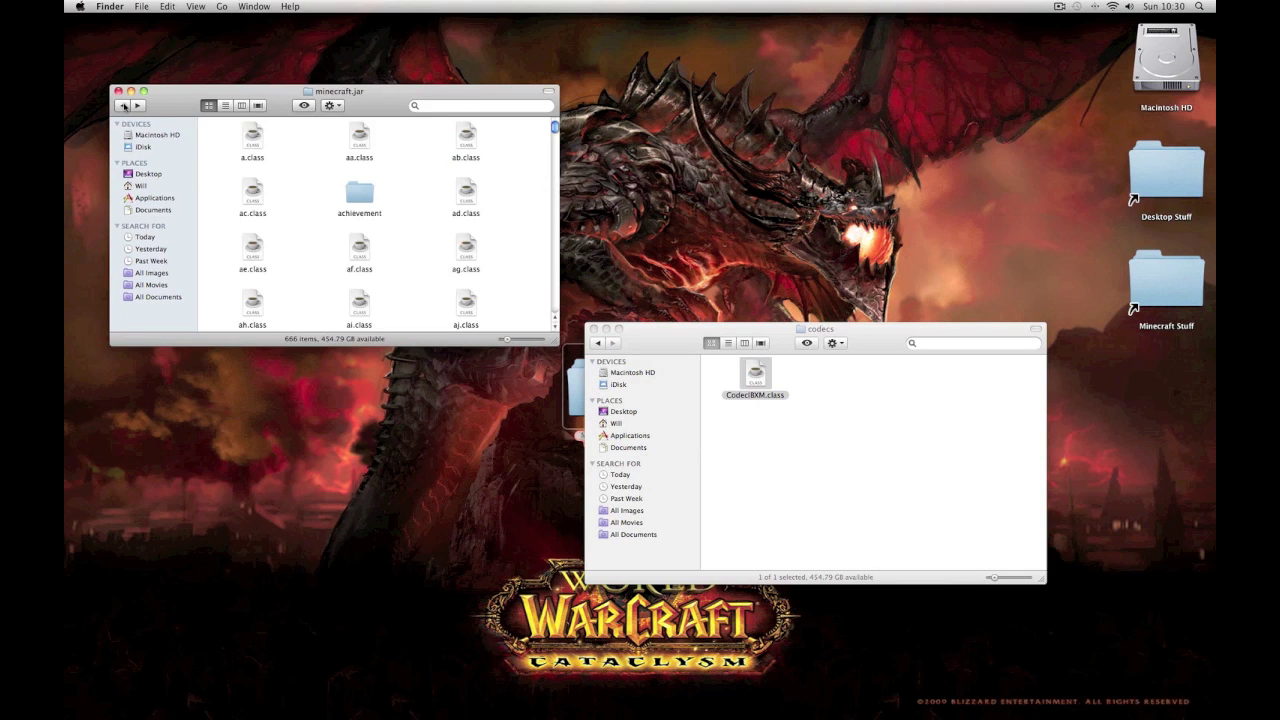
Go back from the modpack's codecs folder to Base Mods and open the GuiAPI0 folder
left_click(782, 428)
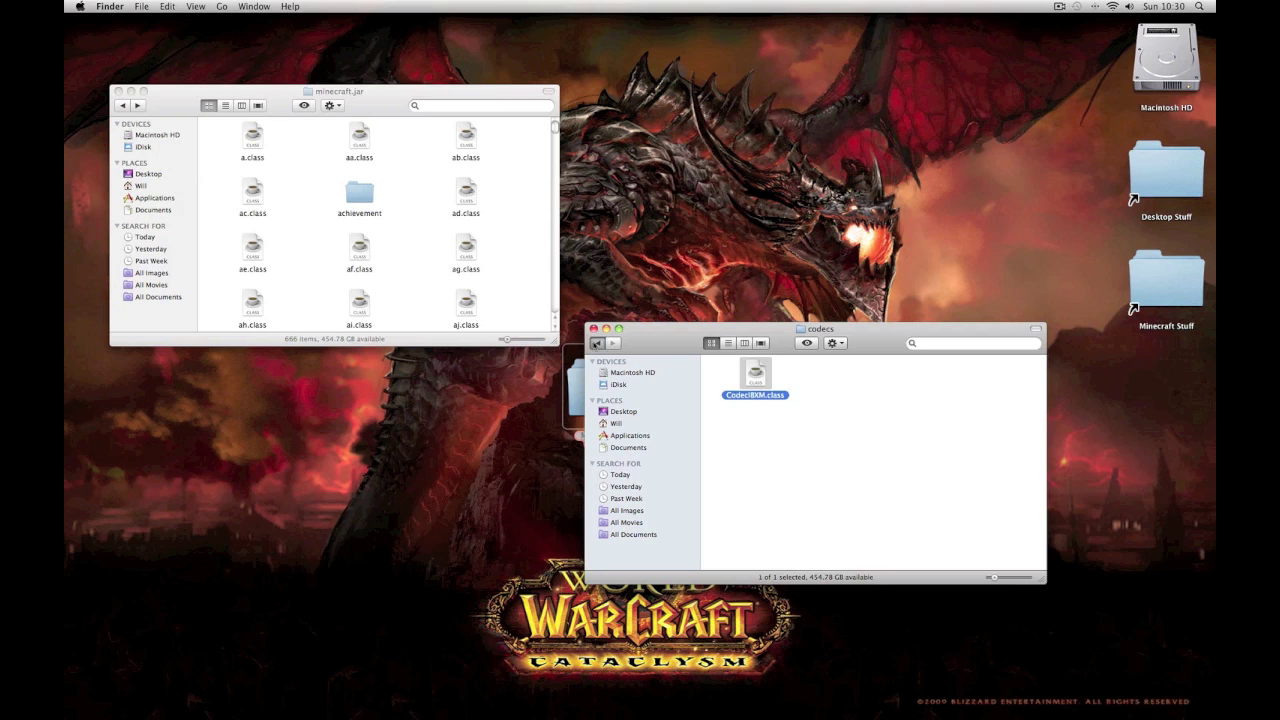
left_click(598, 343)
left_click(598, 343)
left_click(598, 343)
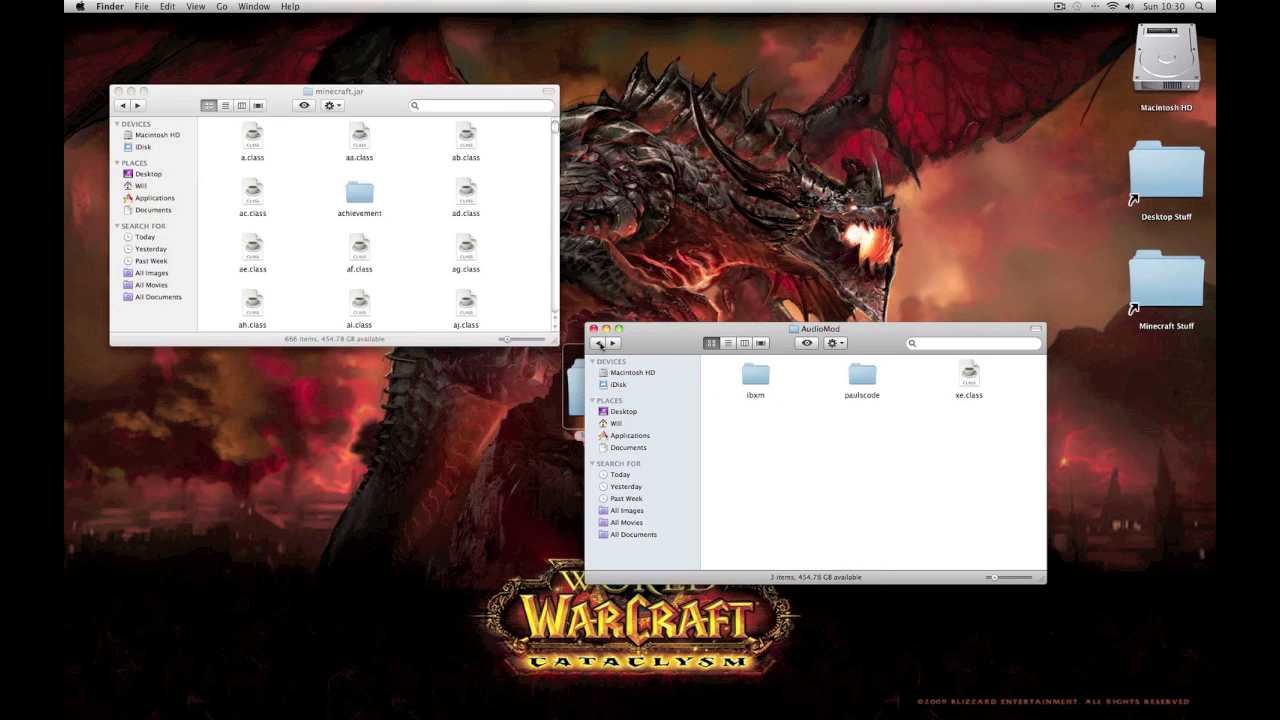
left_click(598, 343)
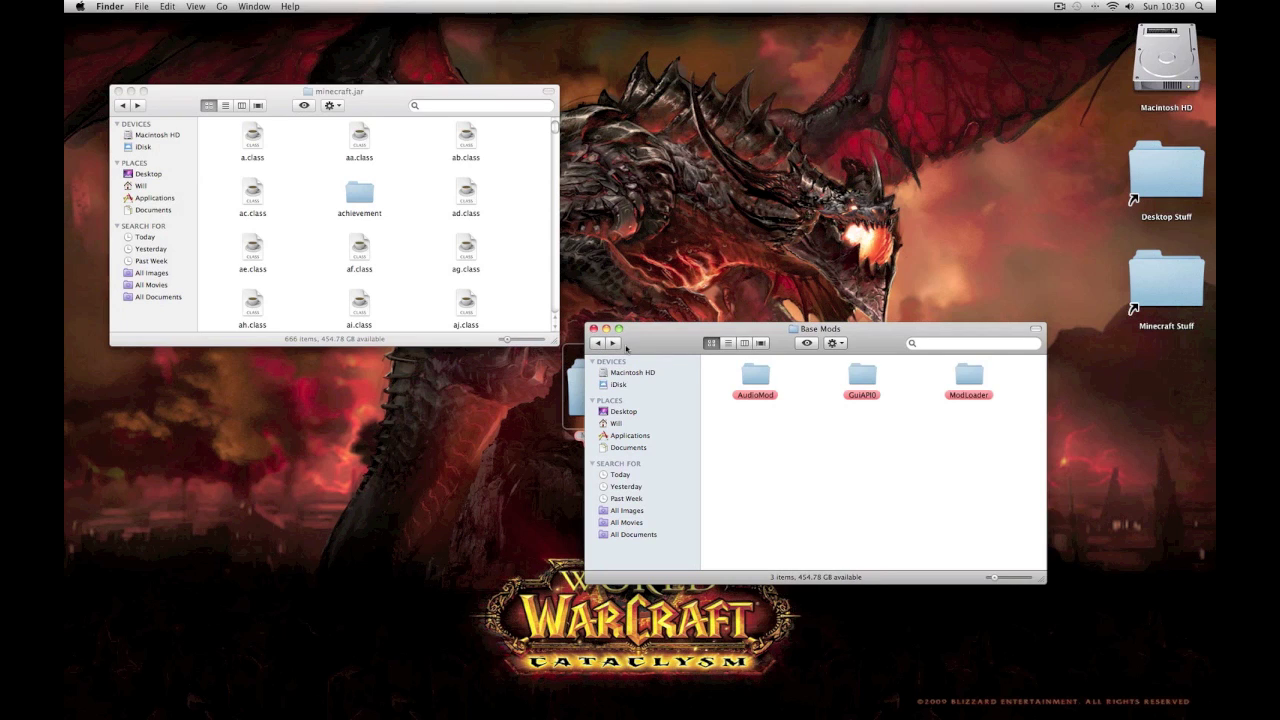
double_click(857, 379)
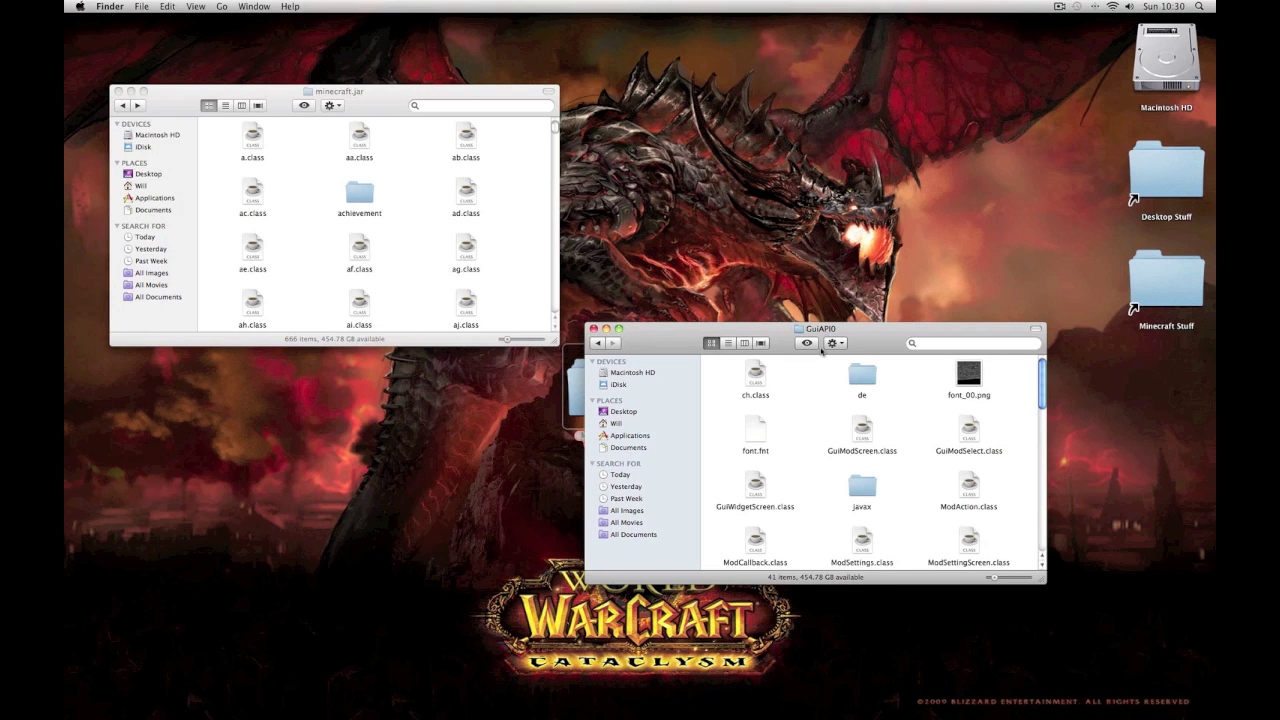
Select all items in the GuiAPI0 folder, try to paste them into minecraft.jar, and close both folder windows
key("super+a")
scroll(812, 414, "down", 5)
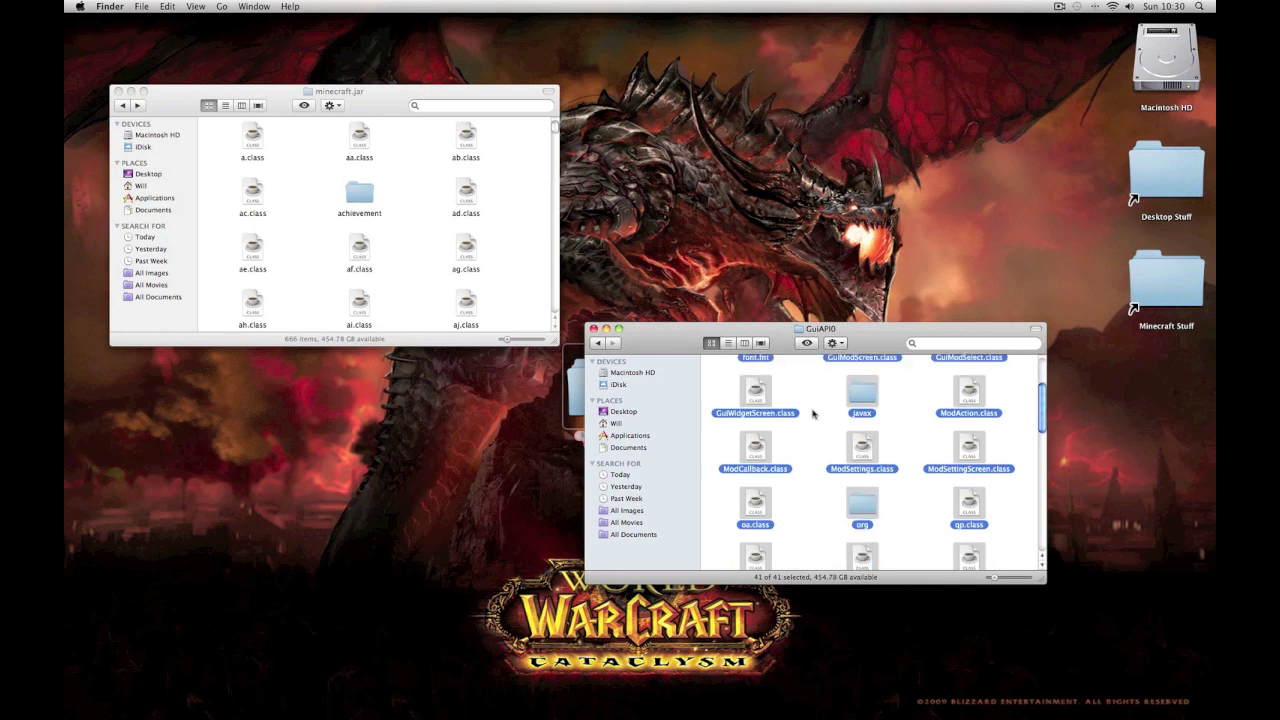
scroll(812, 414, "down", 4)
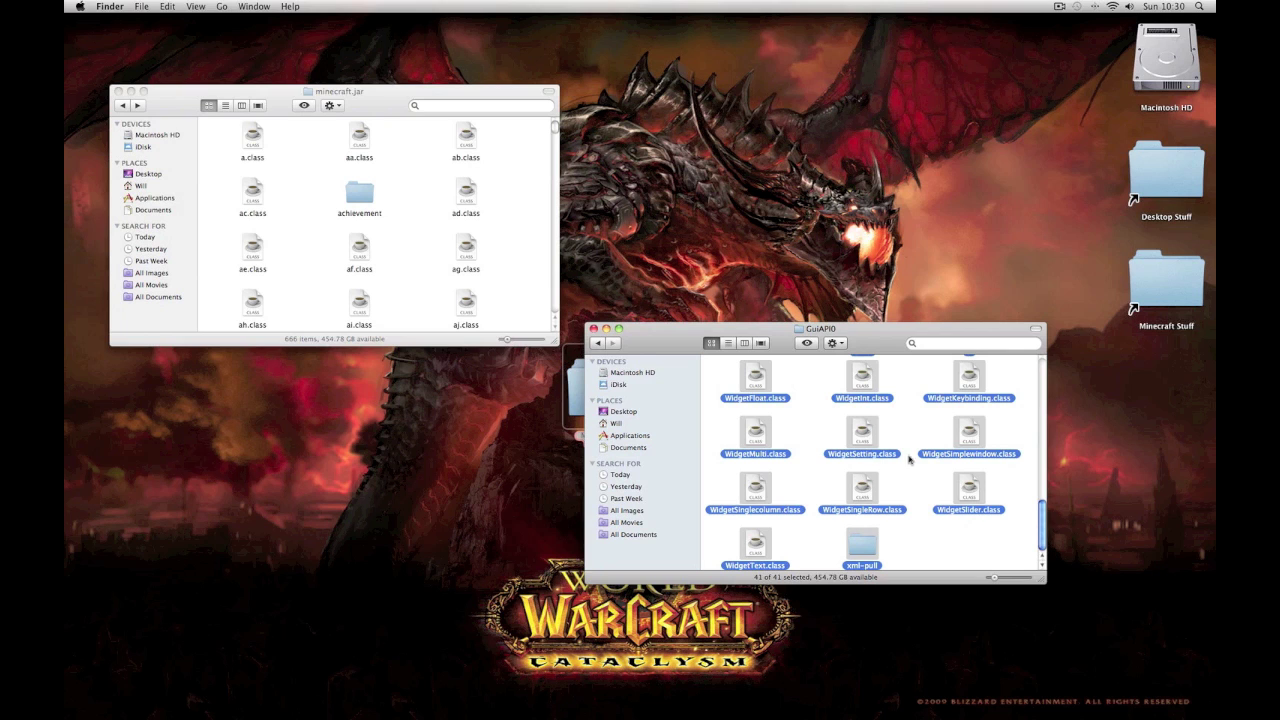
left_click_drag(1042, 520, 1030, 330)
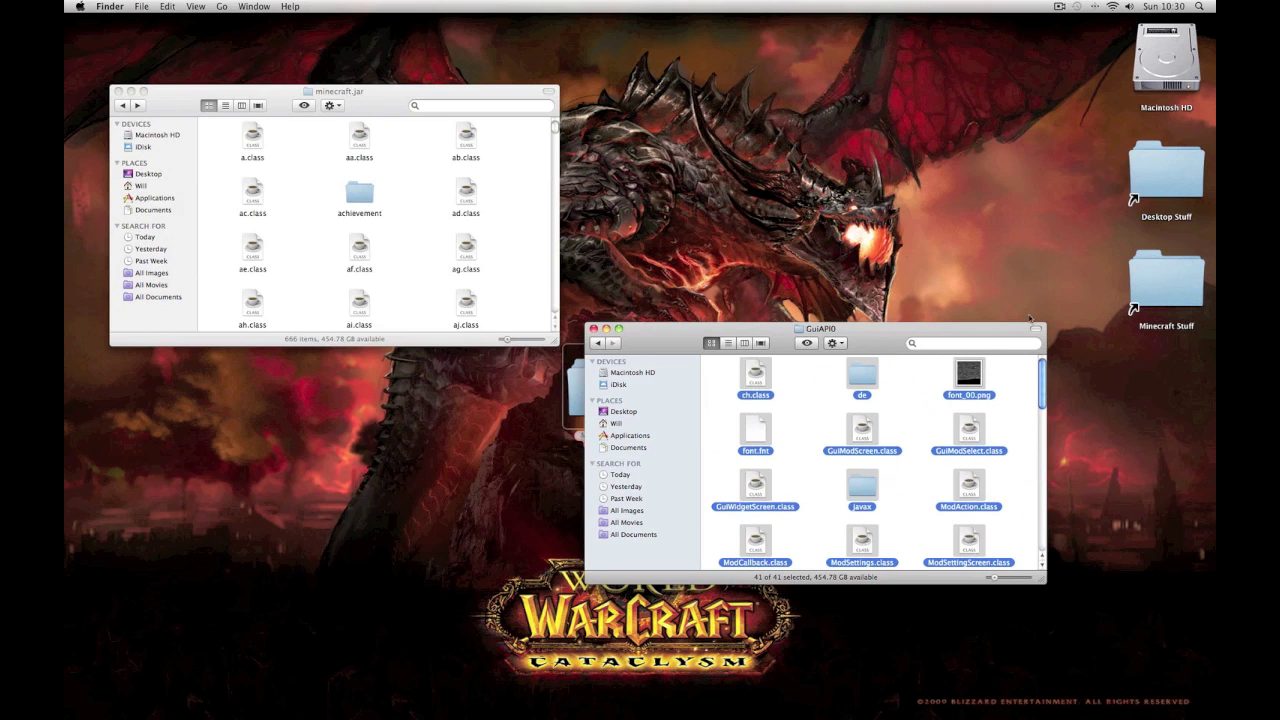
left_click(384, 88)
left_click(333, 105)
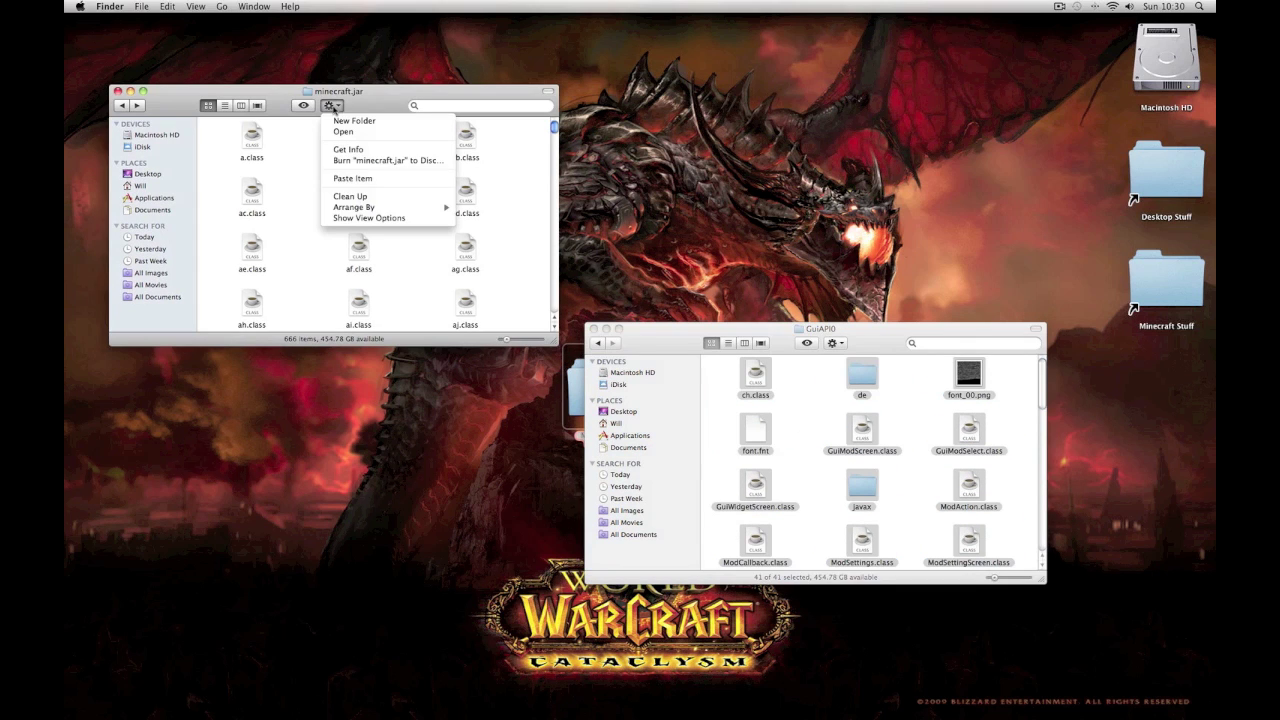
left_click(369, 178)
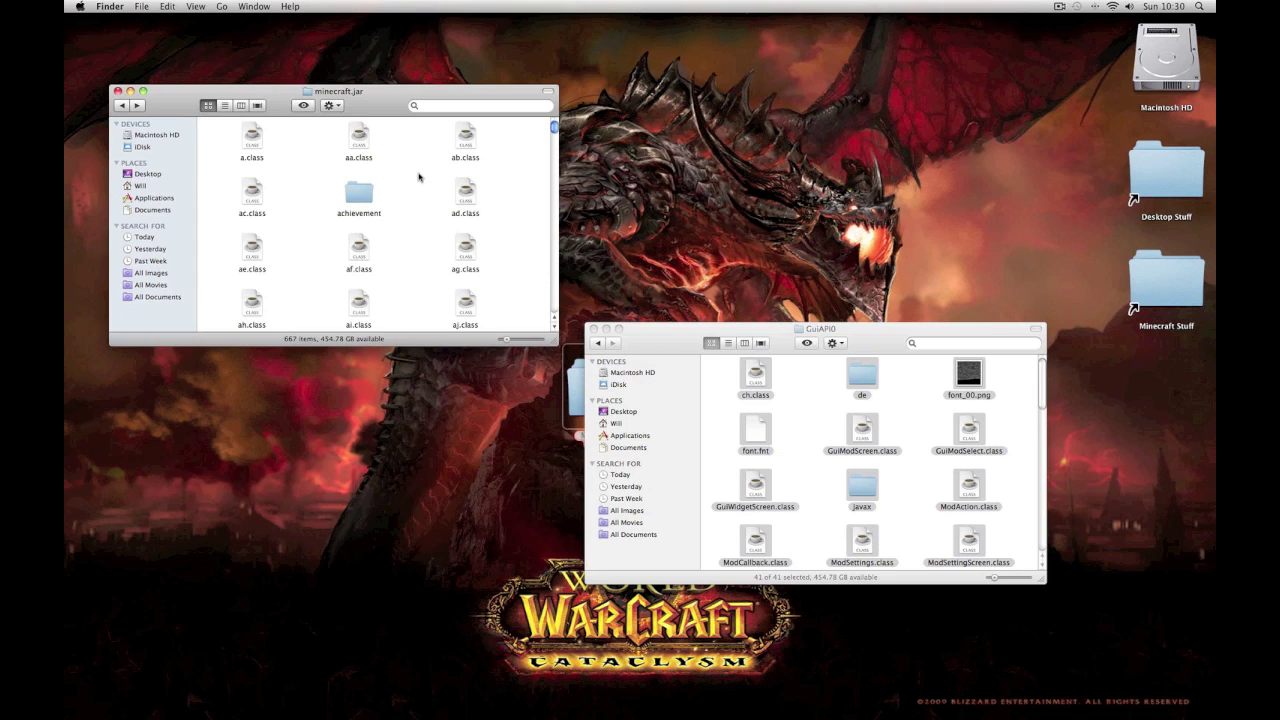
key("super+w")
key("super+w")
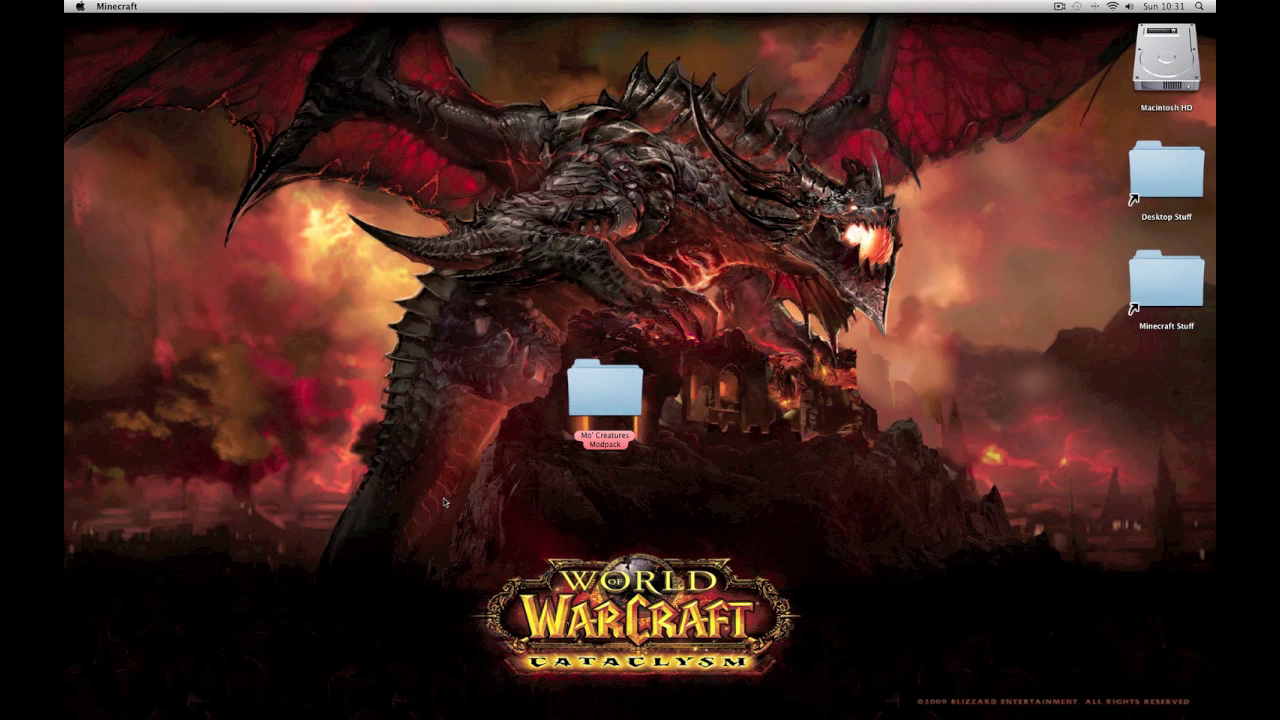
Switch to the Minecraft Launcher, enter the account password and log in
left_click(723, 492)
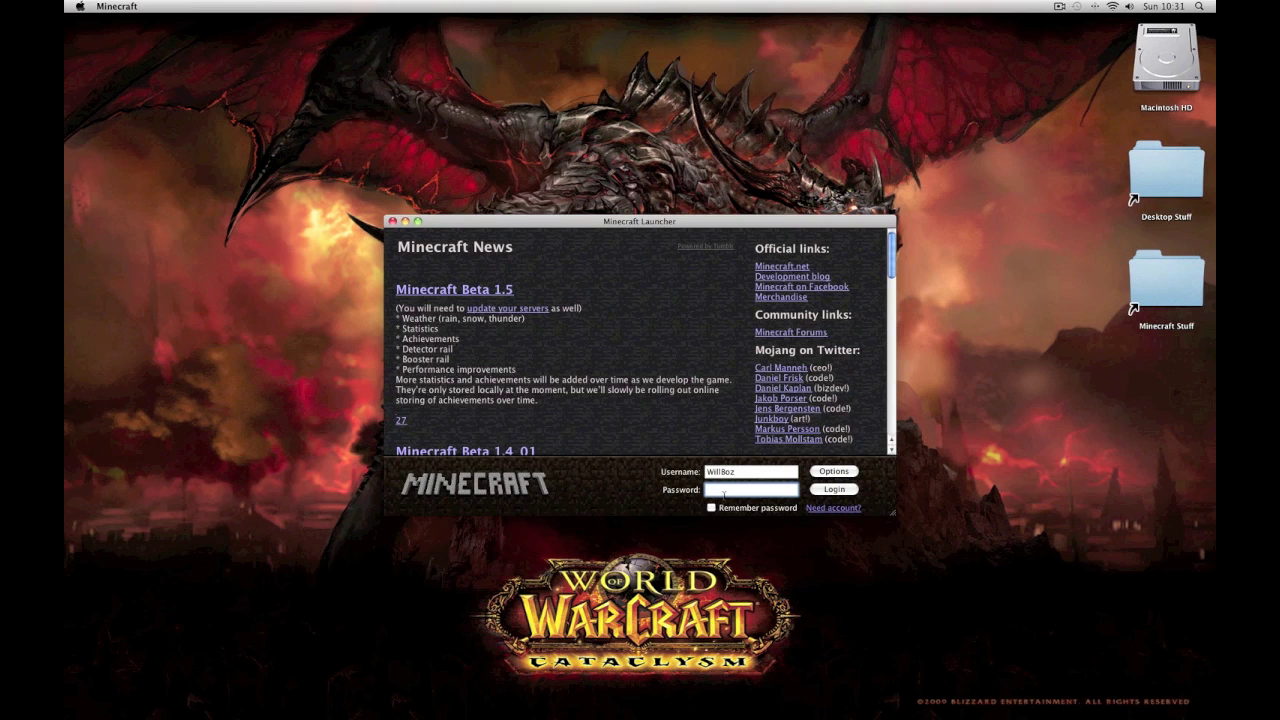
key("BackSpace")
key("BackSpace")
key("BackSpace")
key("BackSpace")
key("BackSpace")
left_click(816, 490)
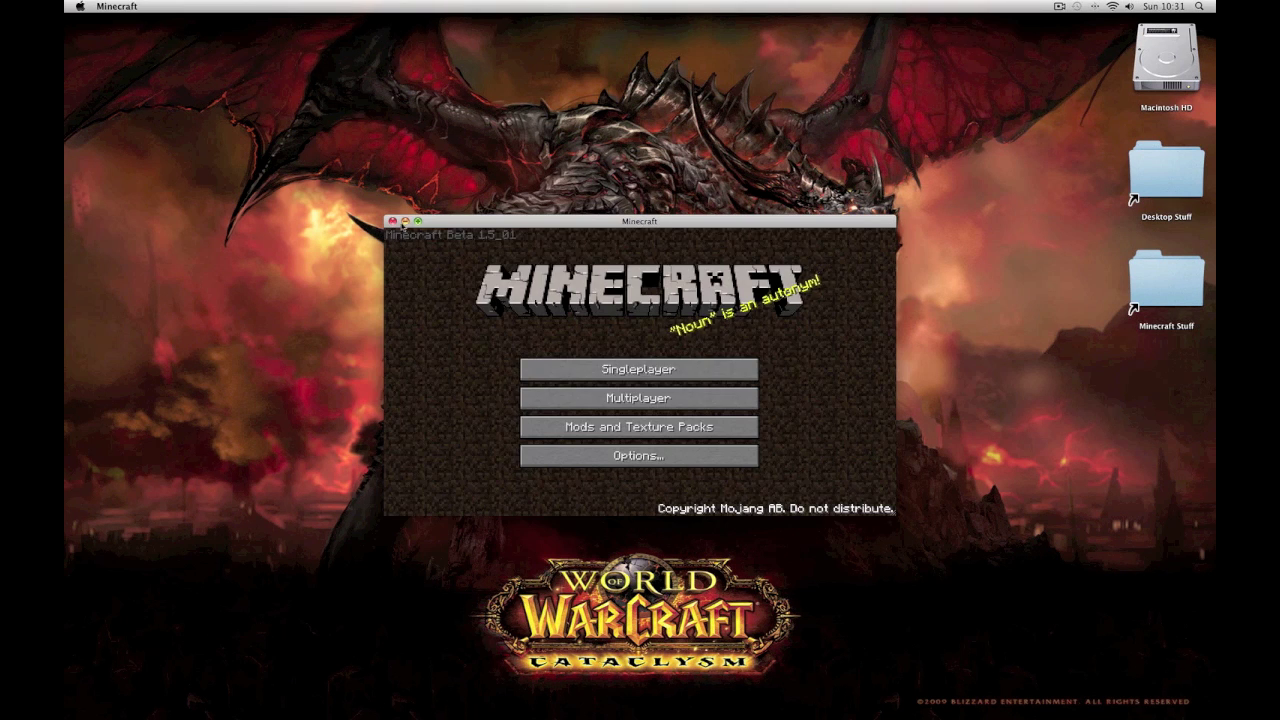
Close Minecraft and switch to Finder with a new window showing the home folder
left_click(393, 221)
left_click(266, 699)
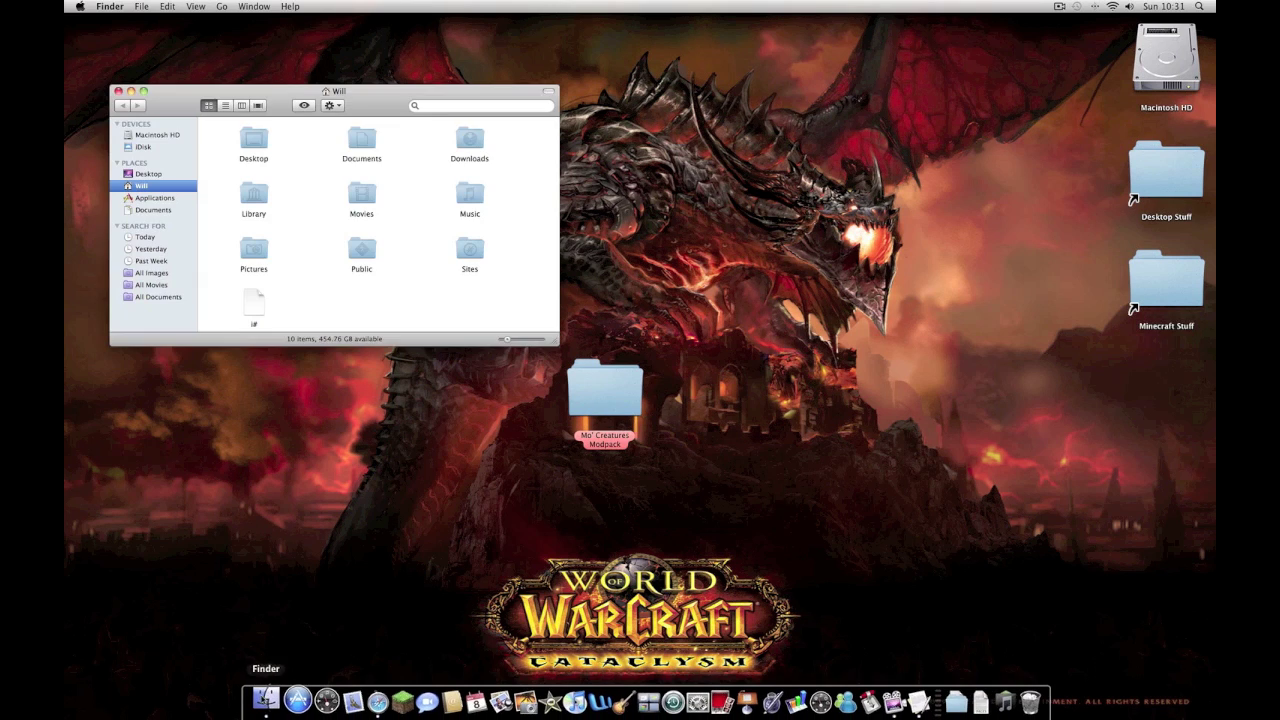
Open the minecraft.jar folder inside Library, Application Support, minecraft, bin
double_click(263, 204)
double_click(261, 144)
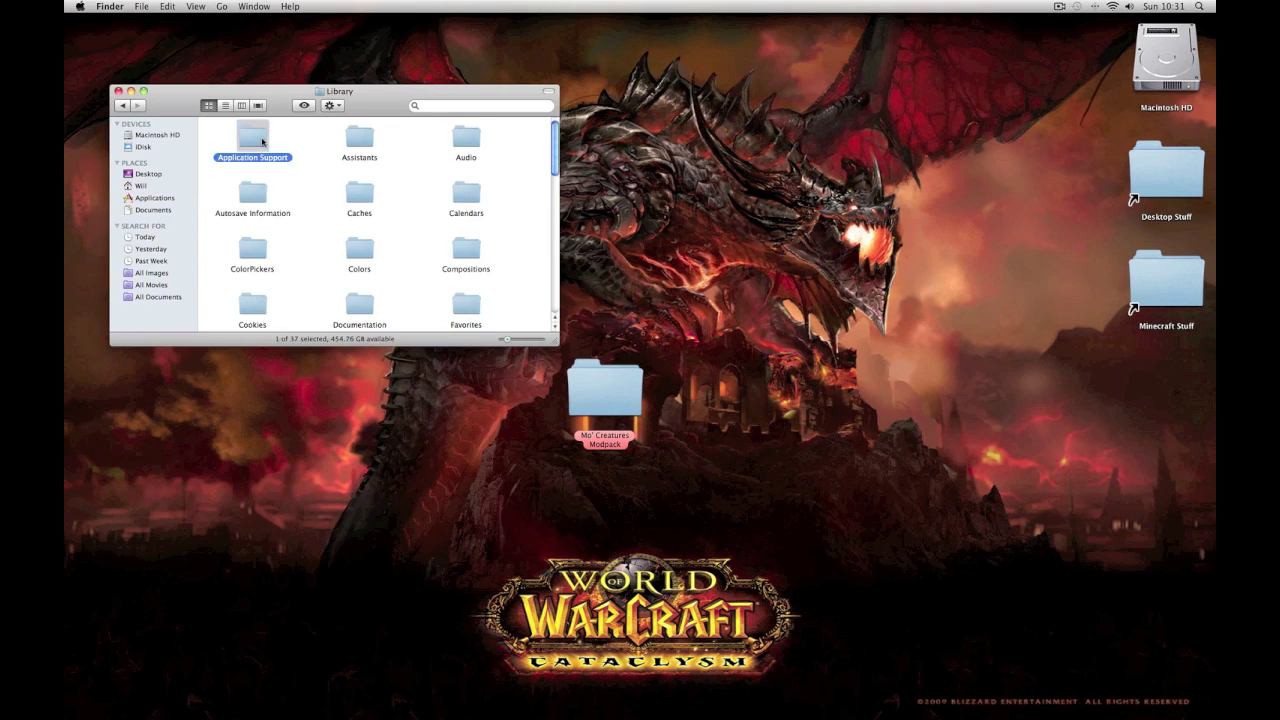
left_click(253, 302)
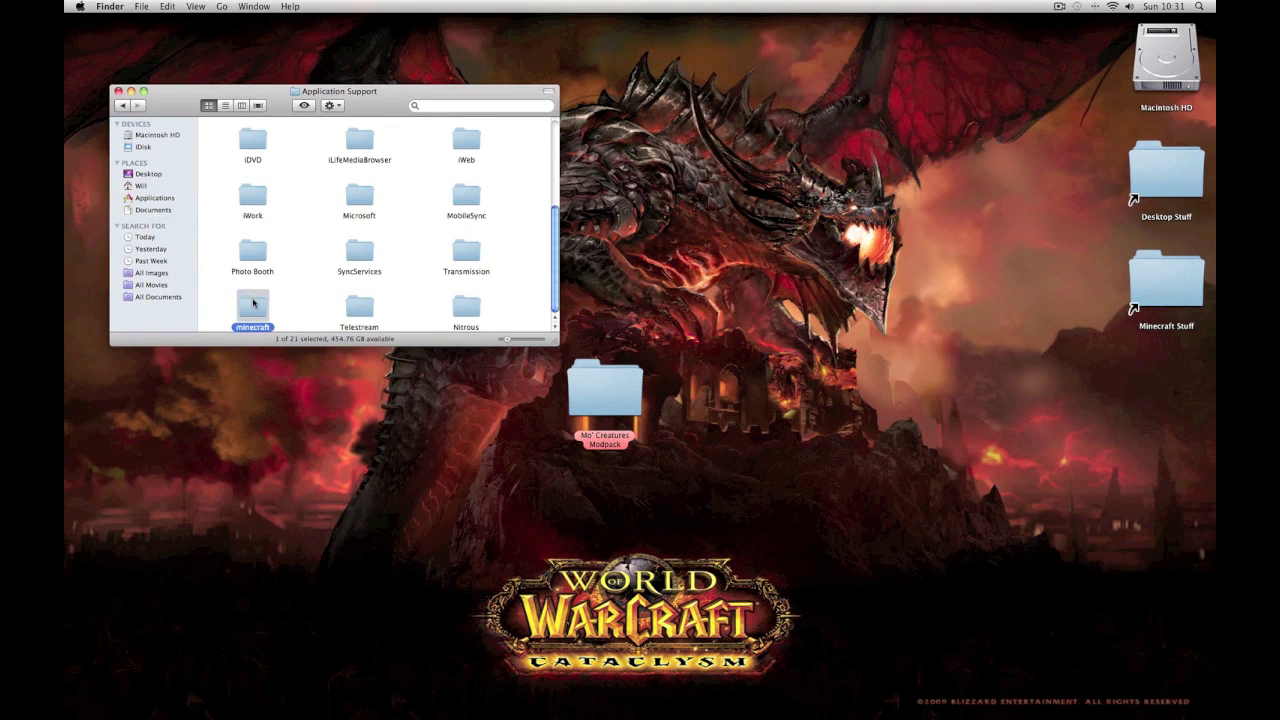
double_click(252, 305)
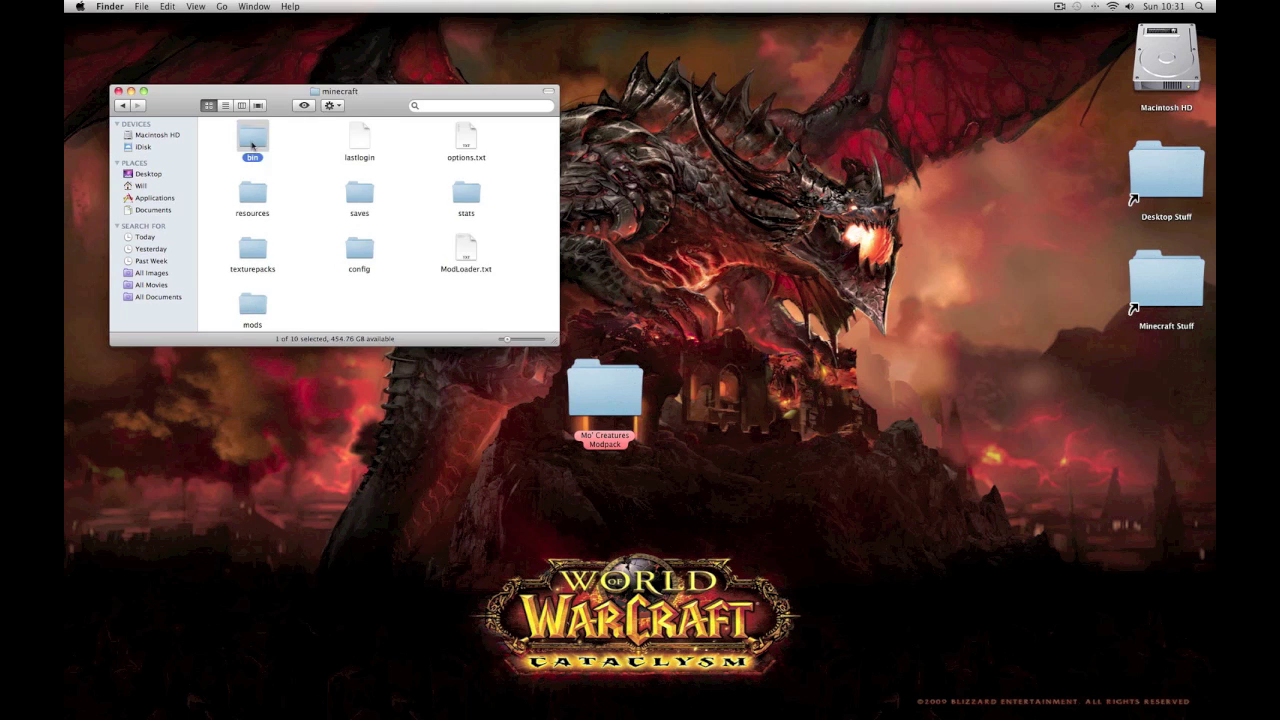
double_click(252, 138)
double_click(358, 197)
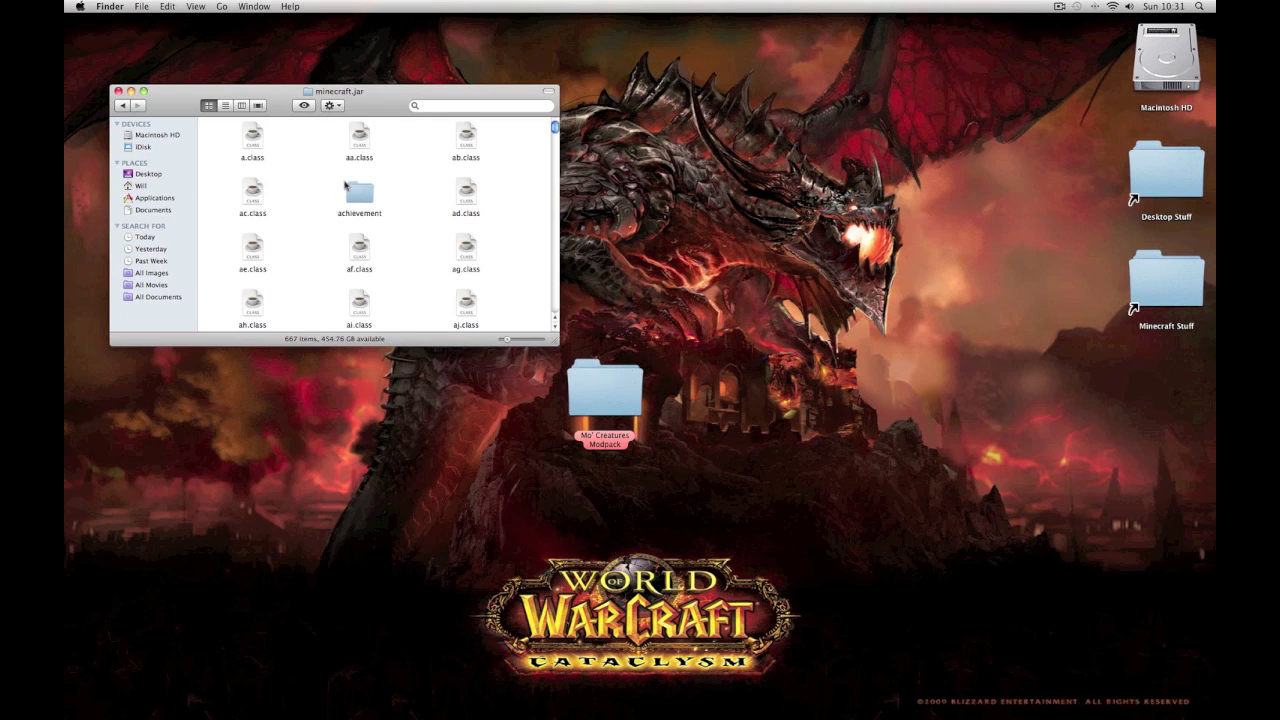
Open the Mo' Creatures Modpack folder in a second window and go into DrZhark's Mo'Creatures Mod v2
double_click(584, 386)
left_click_drag(680, 340, 720, 328)
double_click(789, 370)
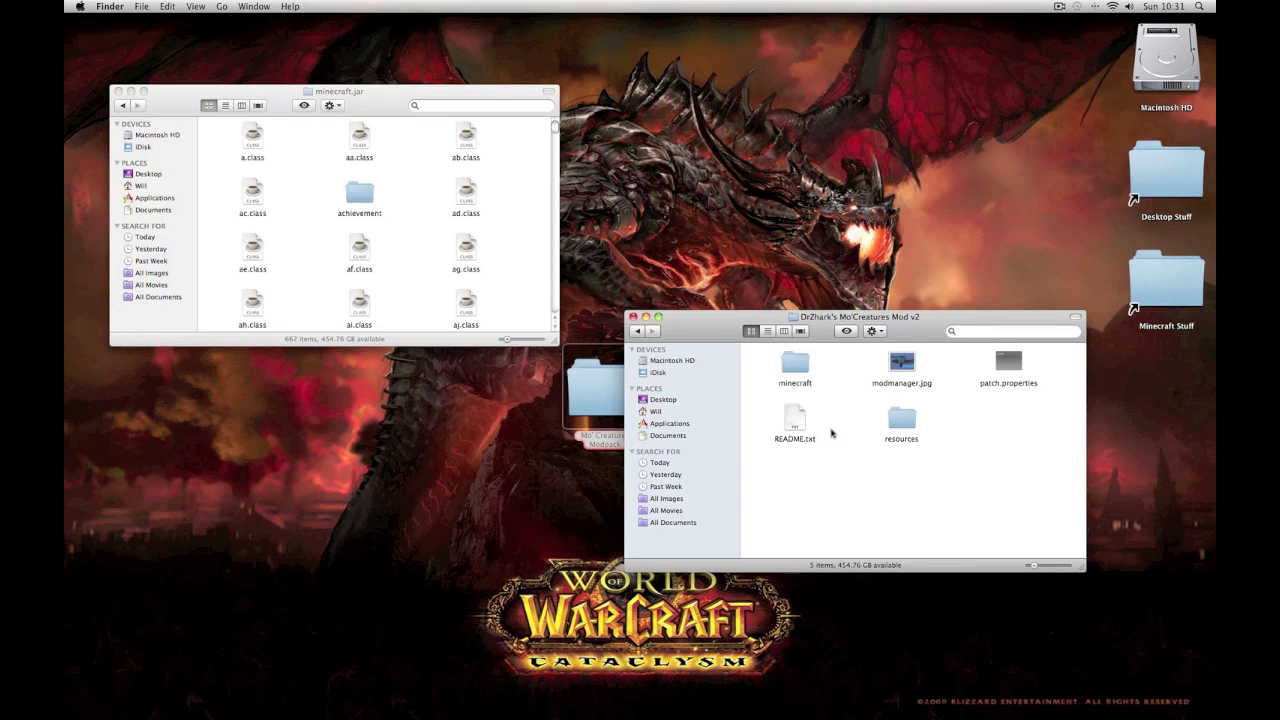
double_click(793, 367)
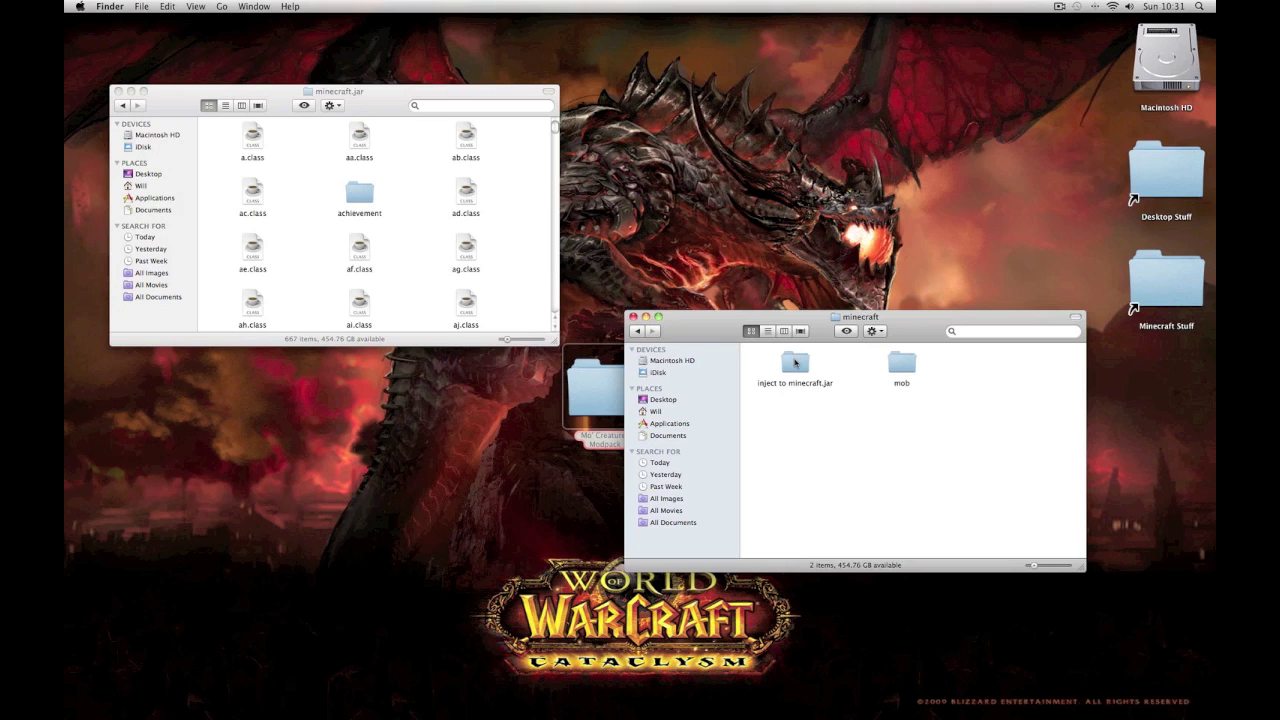
left_click(641, 333)
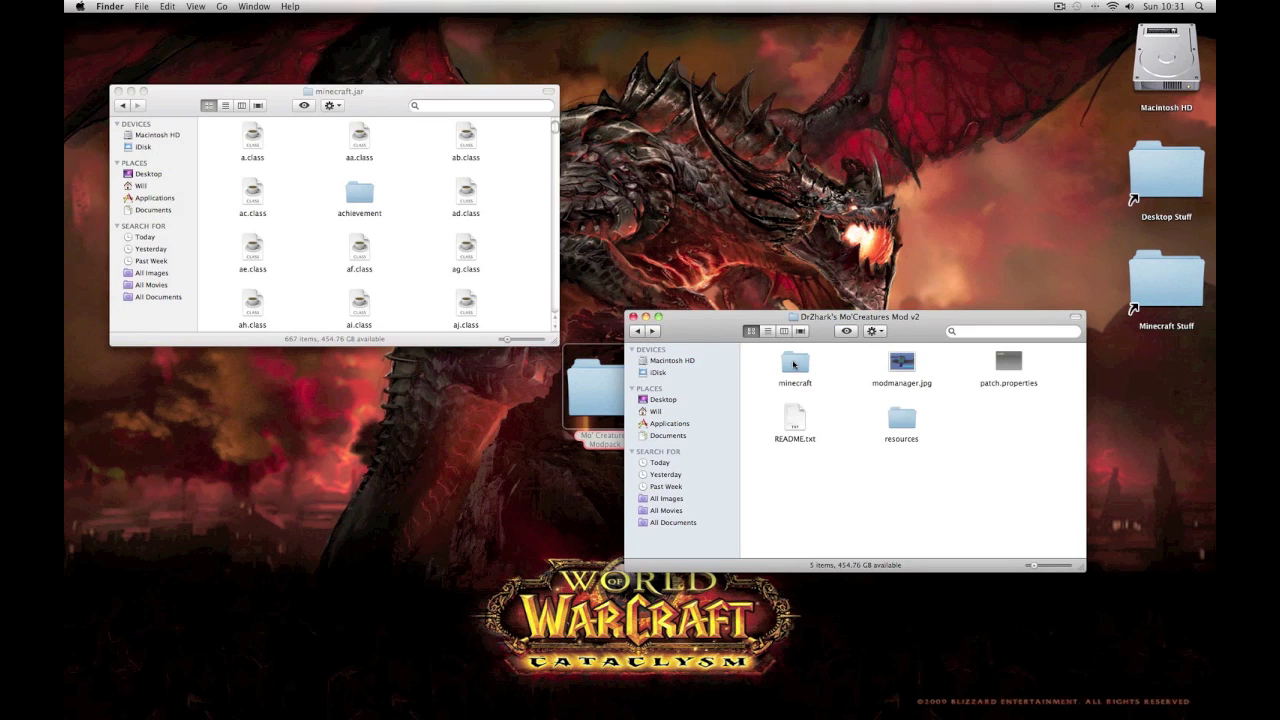
double_click(794, 364)
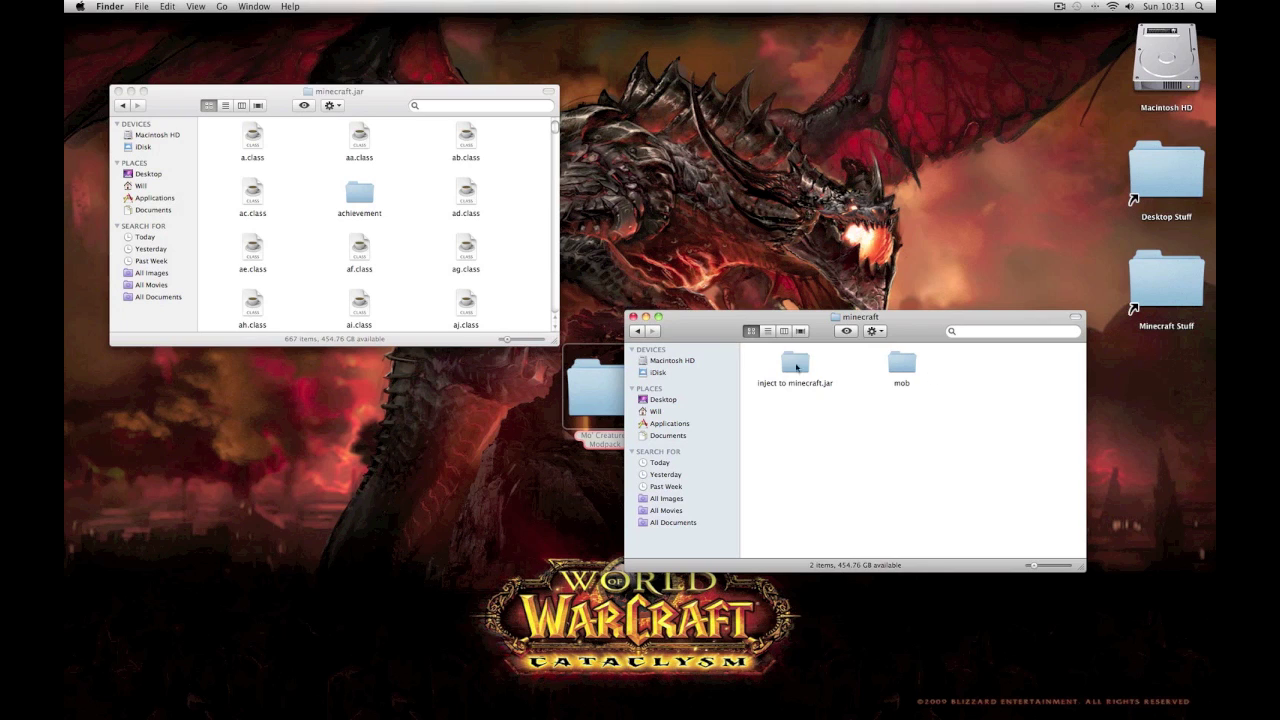
left_click(634, 333)
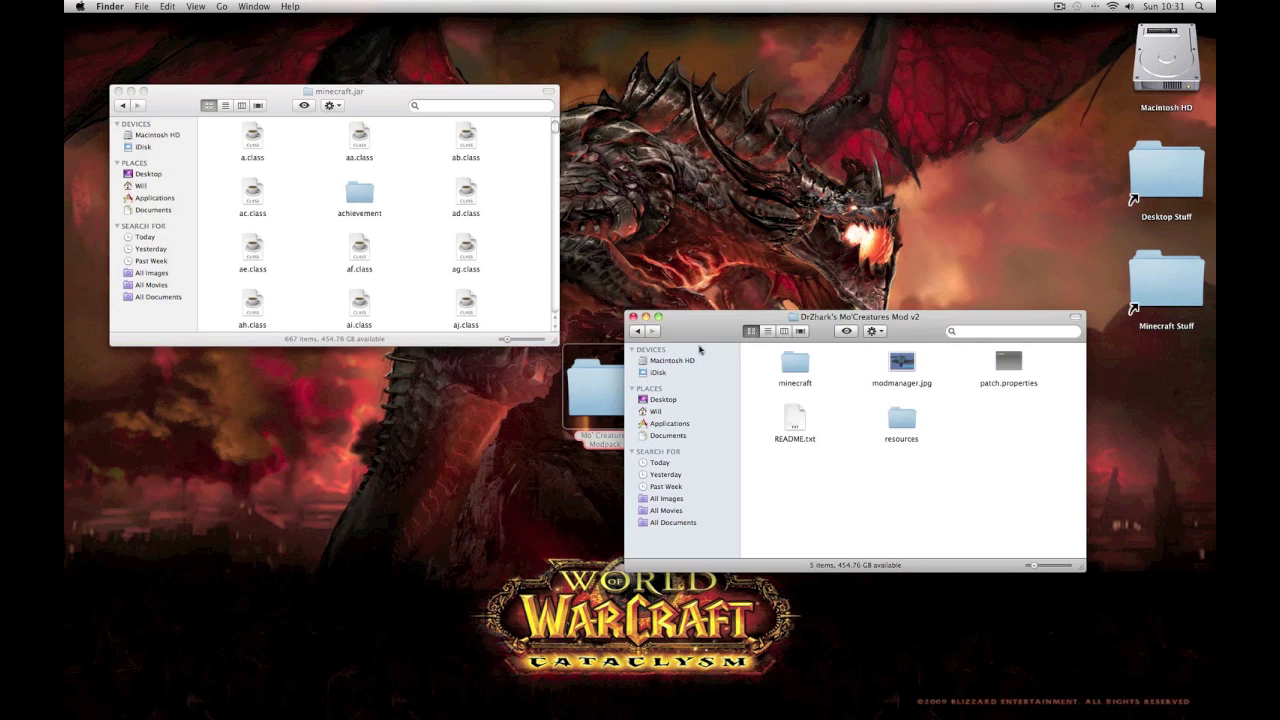
double_click(794, 364)
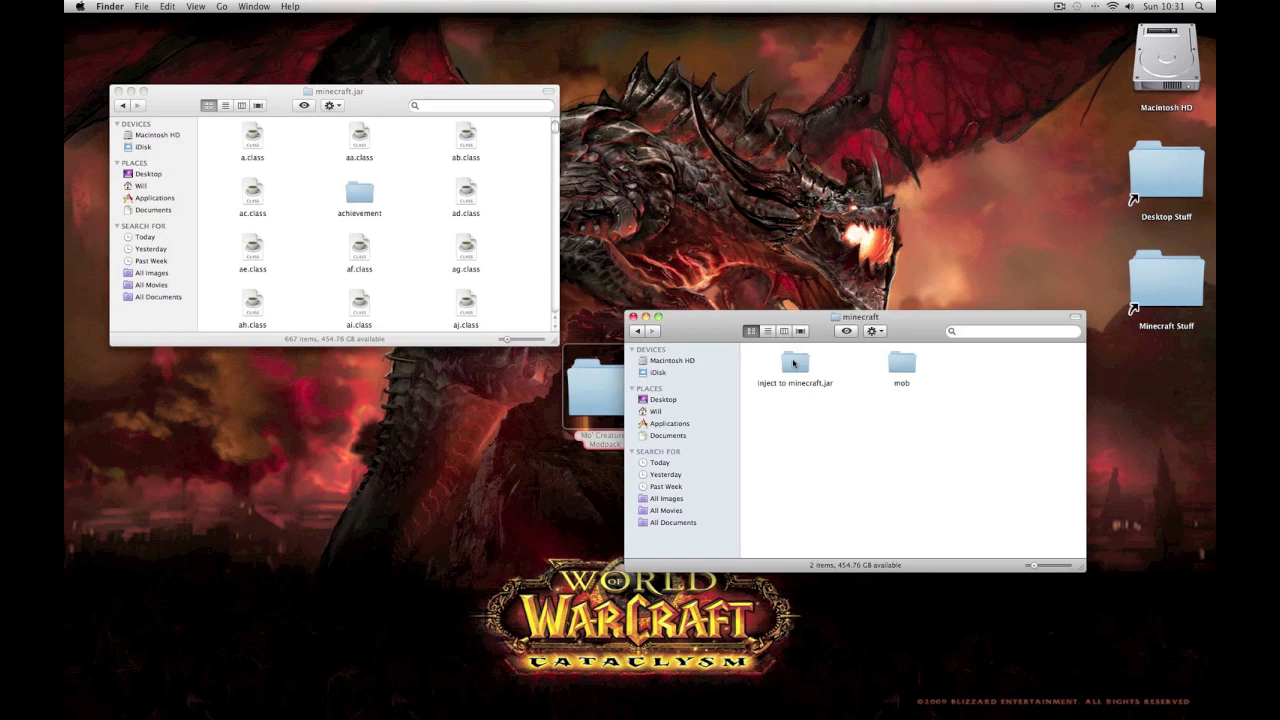
left_click(634, 333)
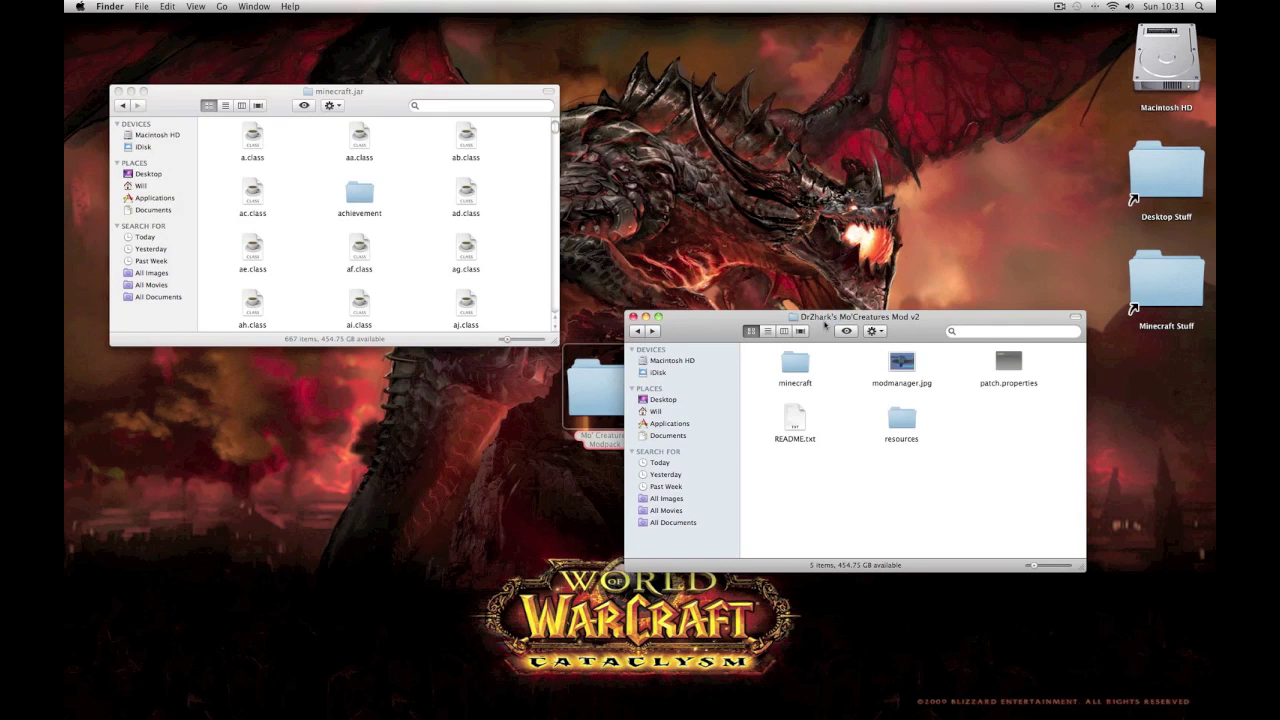
Copy all files from the mod's "inject to minecraft.jar" folder and paste them into minecraft.jar
double_click(790, 364)
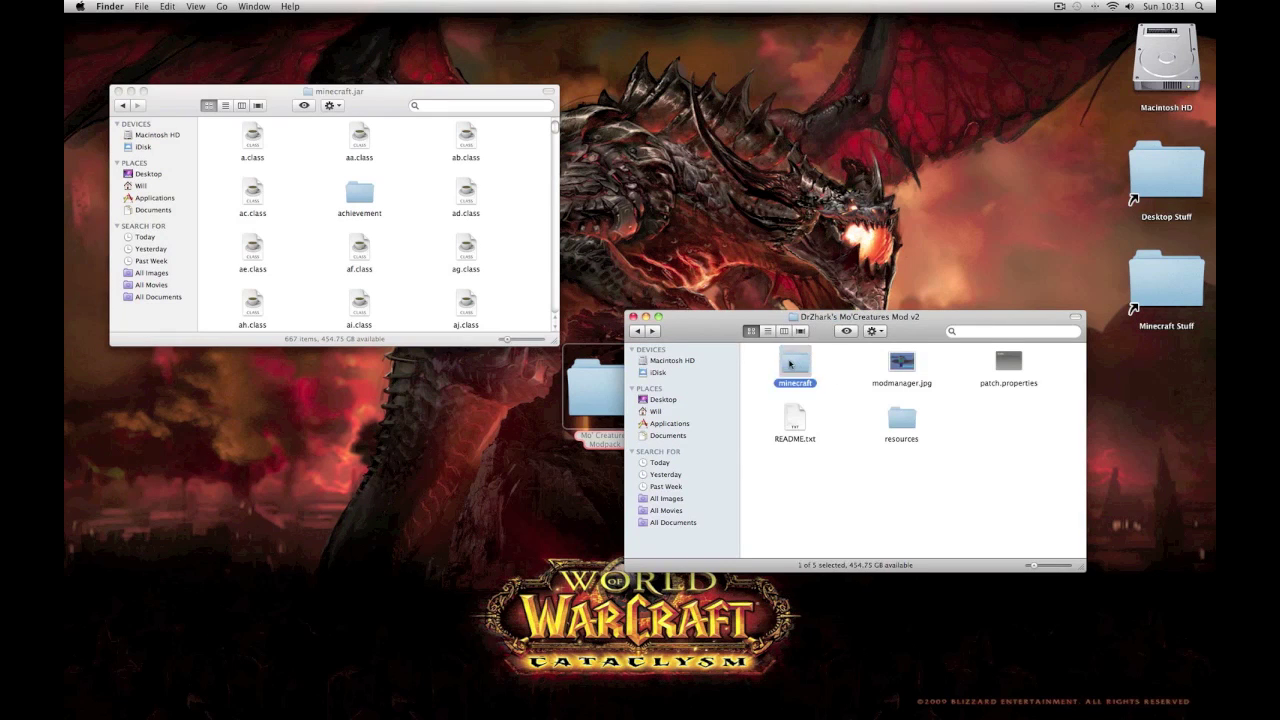
double_click(790, 366)
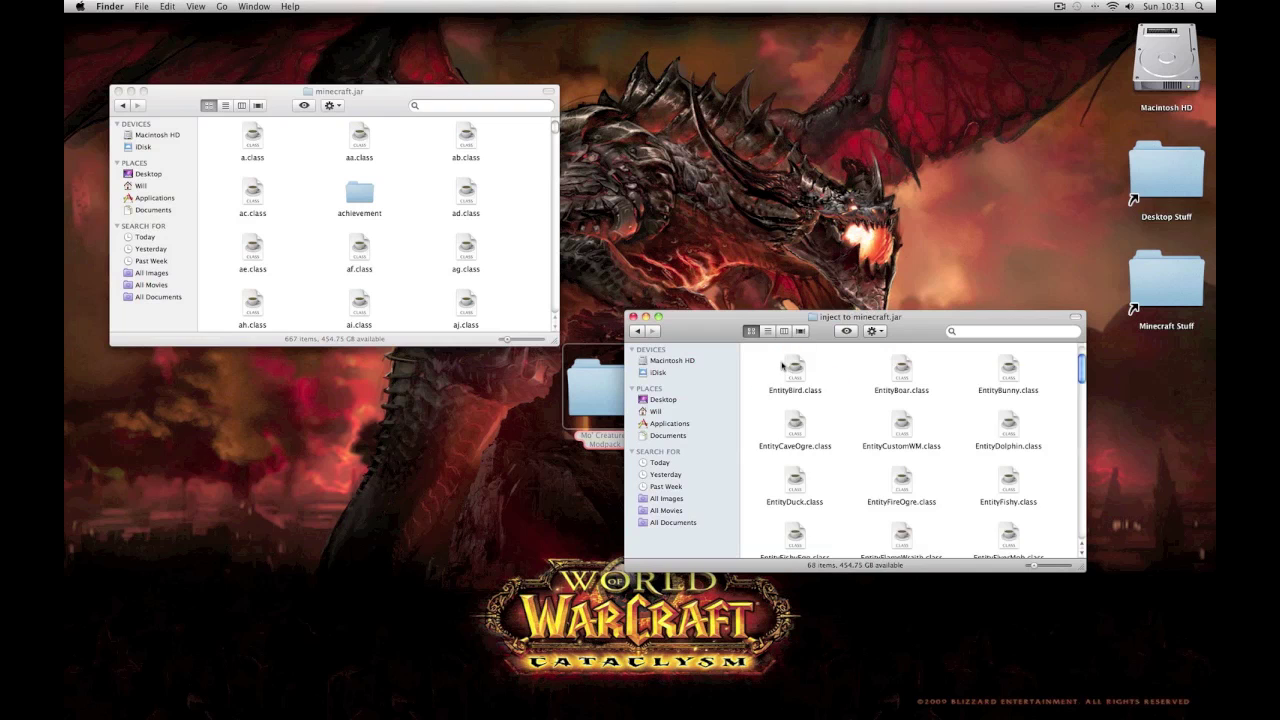
key("super+a")
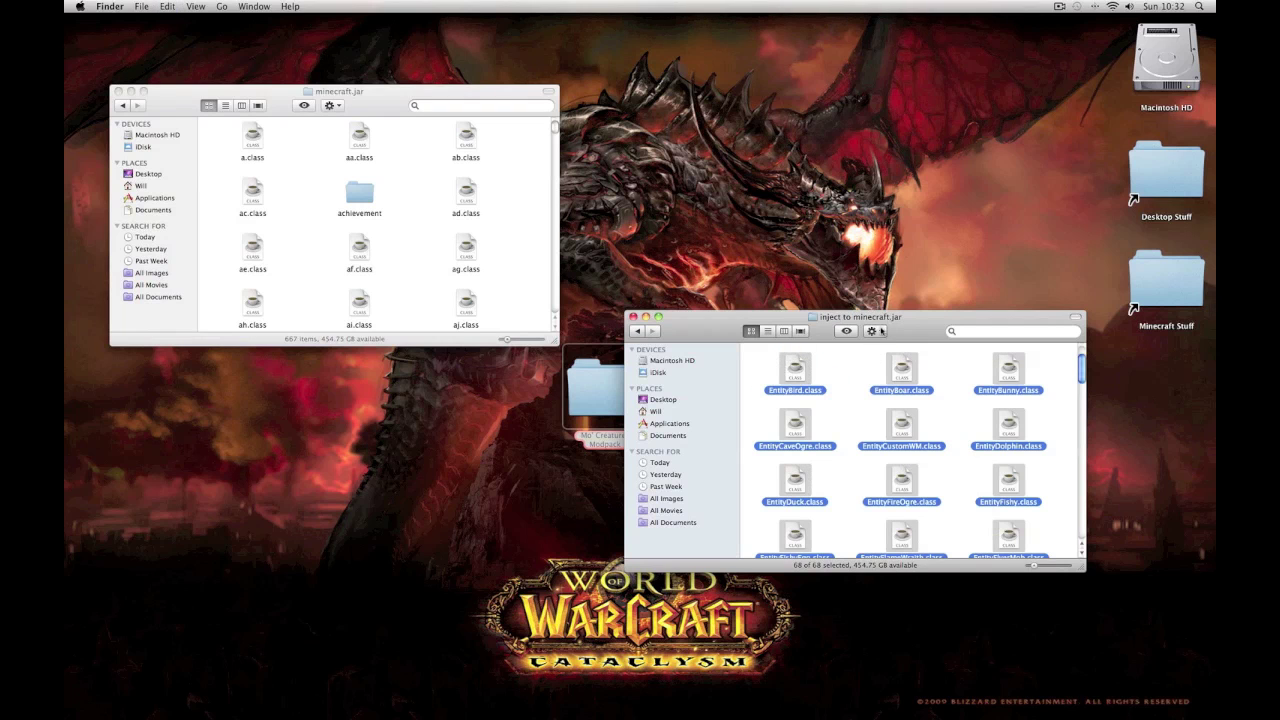
left_click(883, 328)
left_click(900, 474)
left_click(380, 112)
left_click(330, 106)
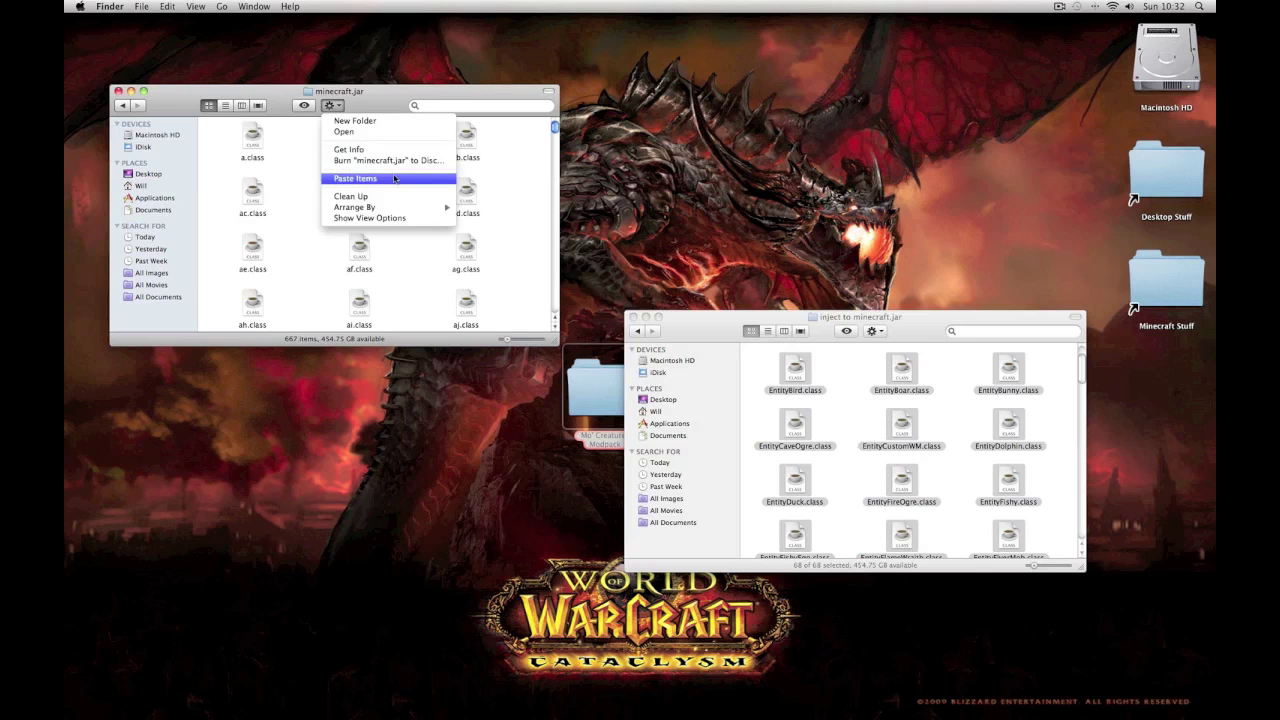
left_click(395, 178)
Go back to the mod's minecraft folder, open its mob folder and copy all the image files
left_click(680, 320)
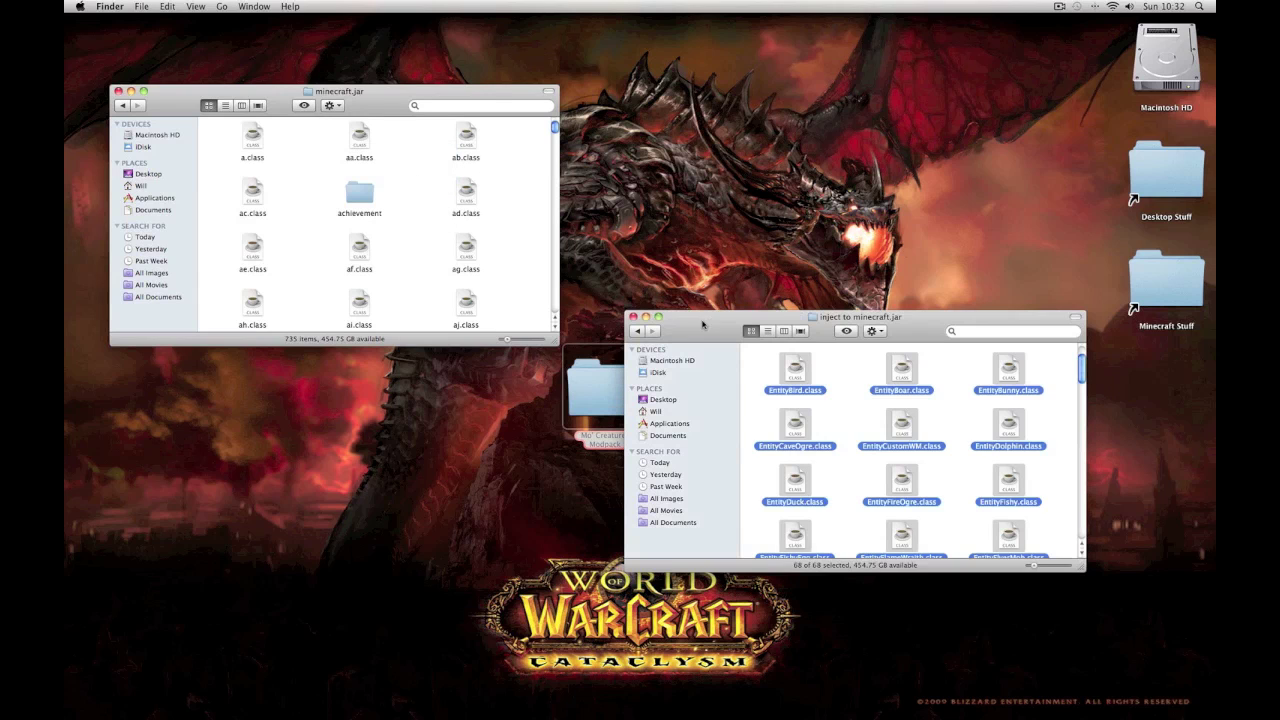
left_click(637, 331)
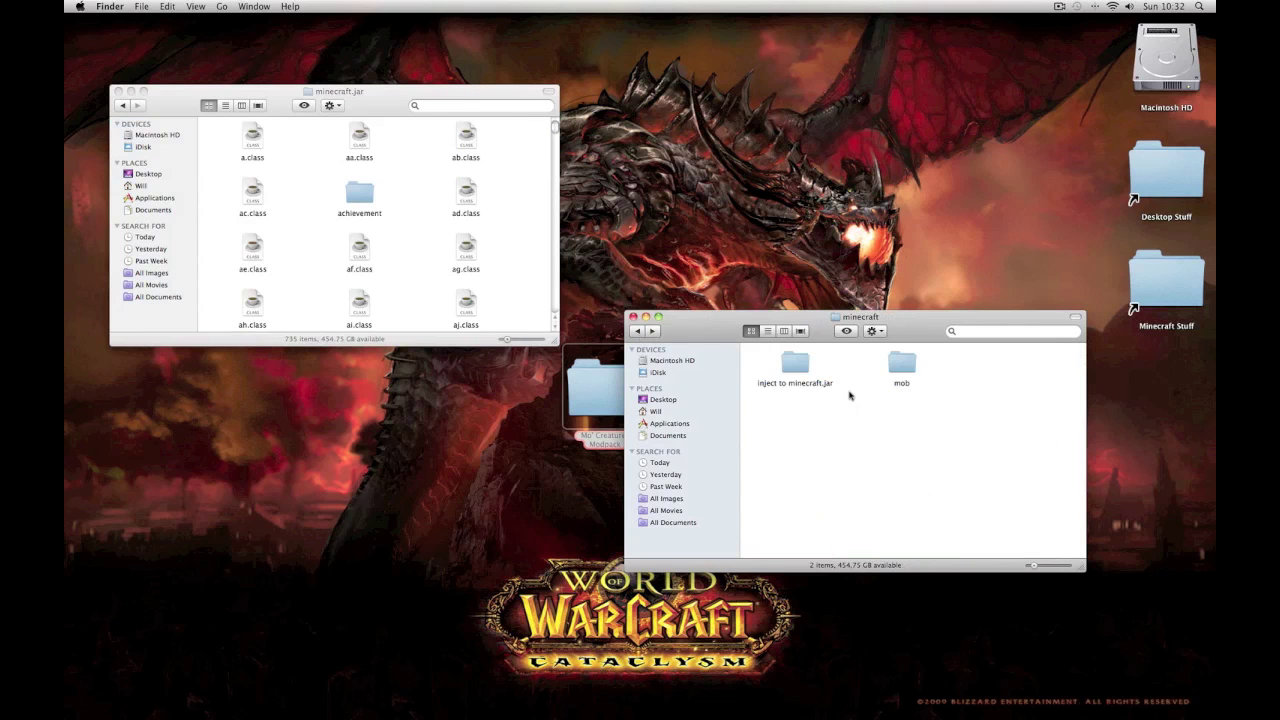
double_click(899, 365)
key("super+a")
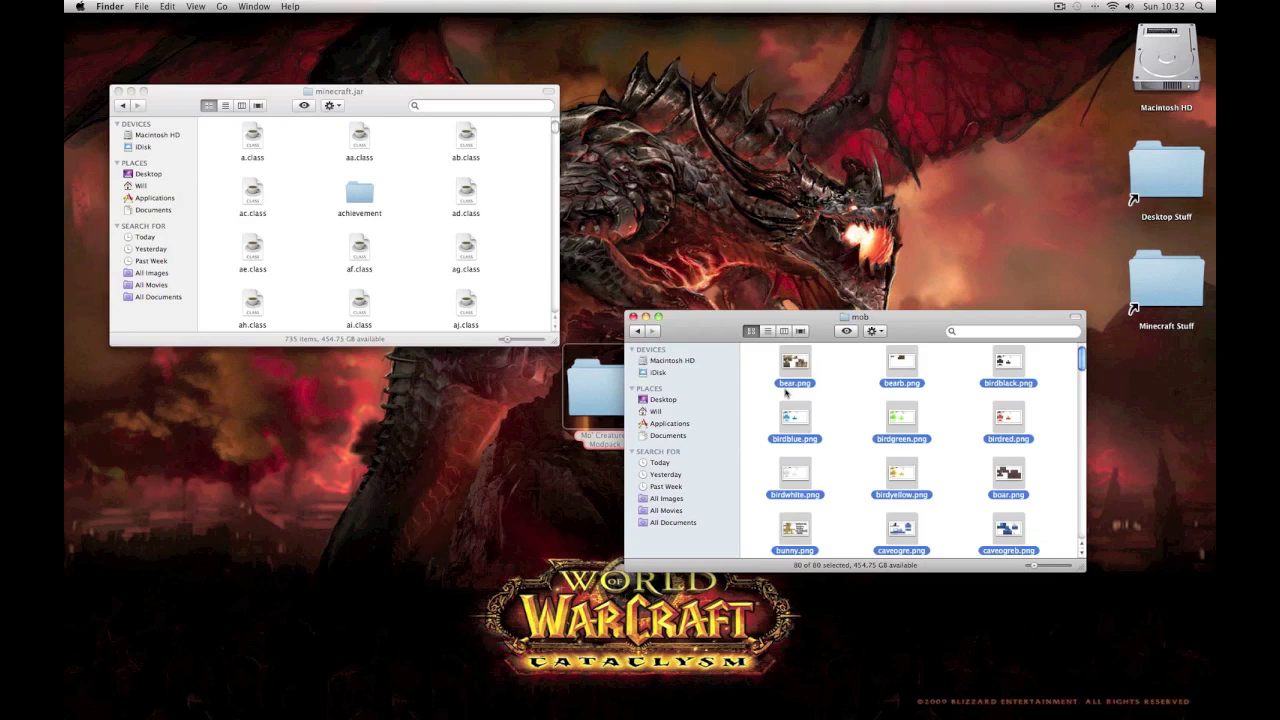
left_click(881, 331)
left_click(914, 476)
Search minecraft.jar for "mob", open its mob folder and paste the copied images there
left_click(375, 108)
left_click(440, 107)
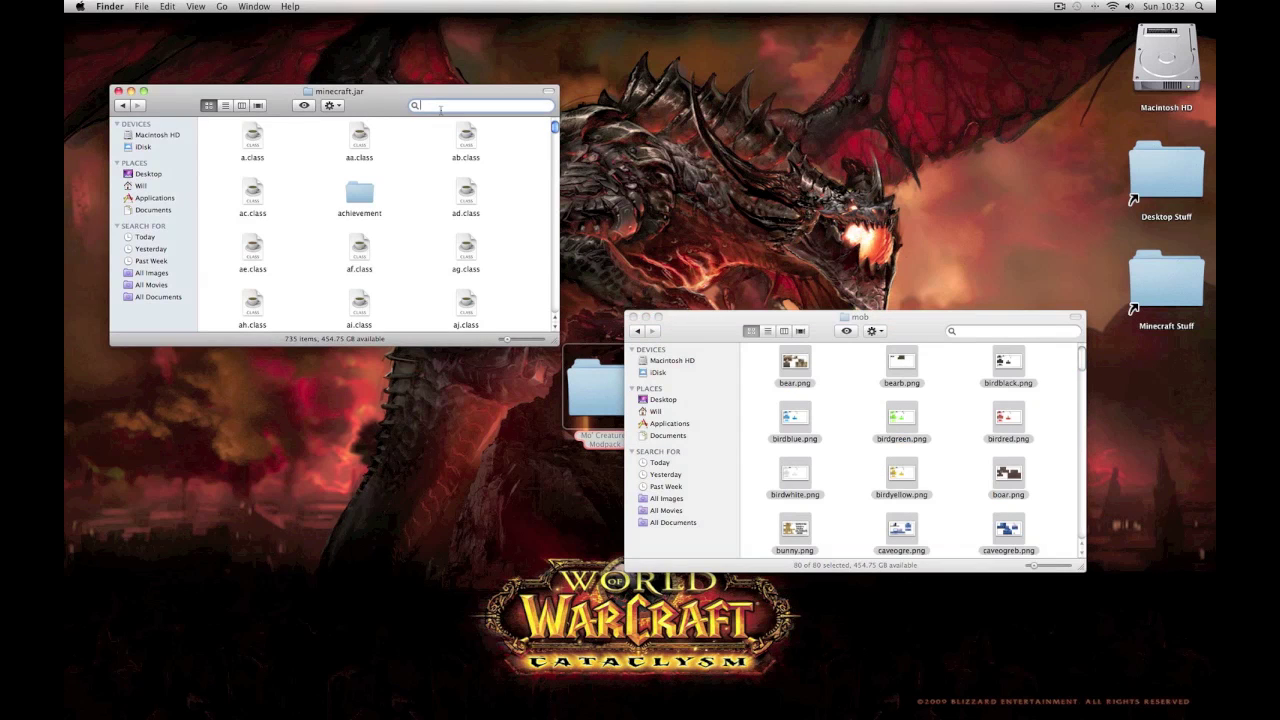
type("mob")
left_click(286, 127)
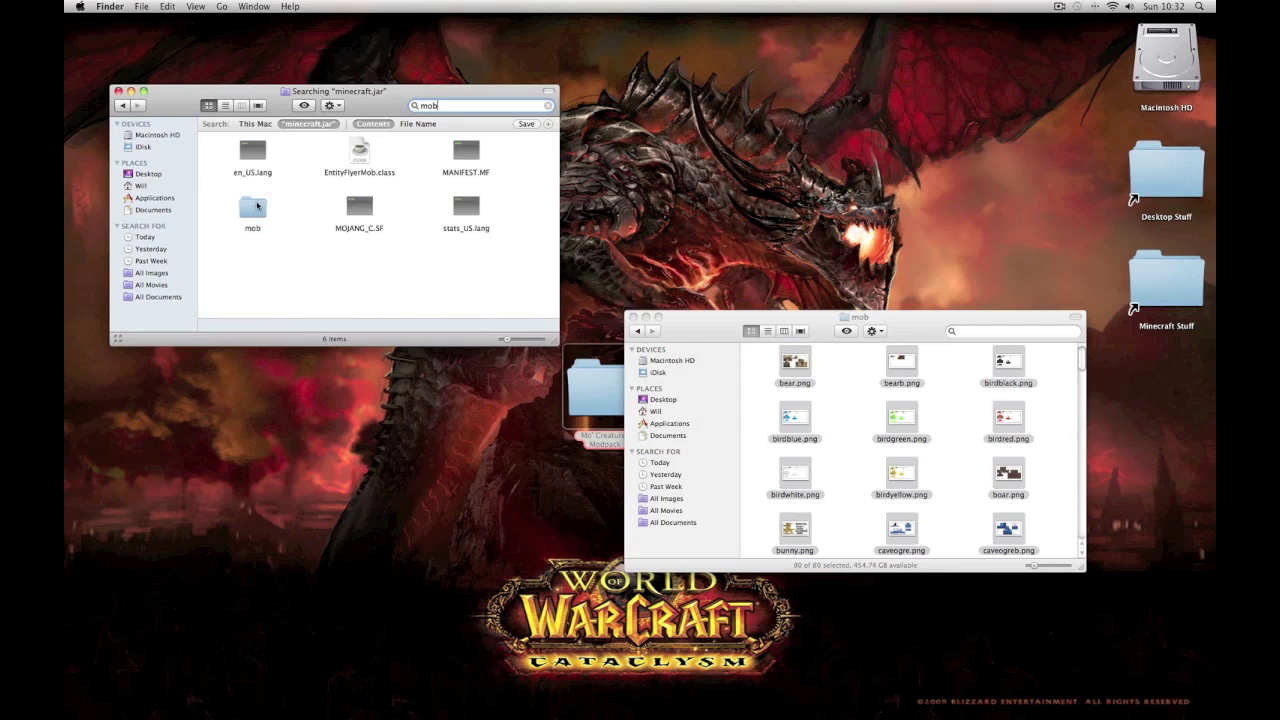
double_click(258, 205)
left_click(331, 106)
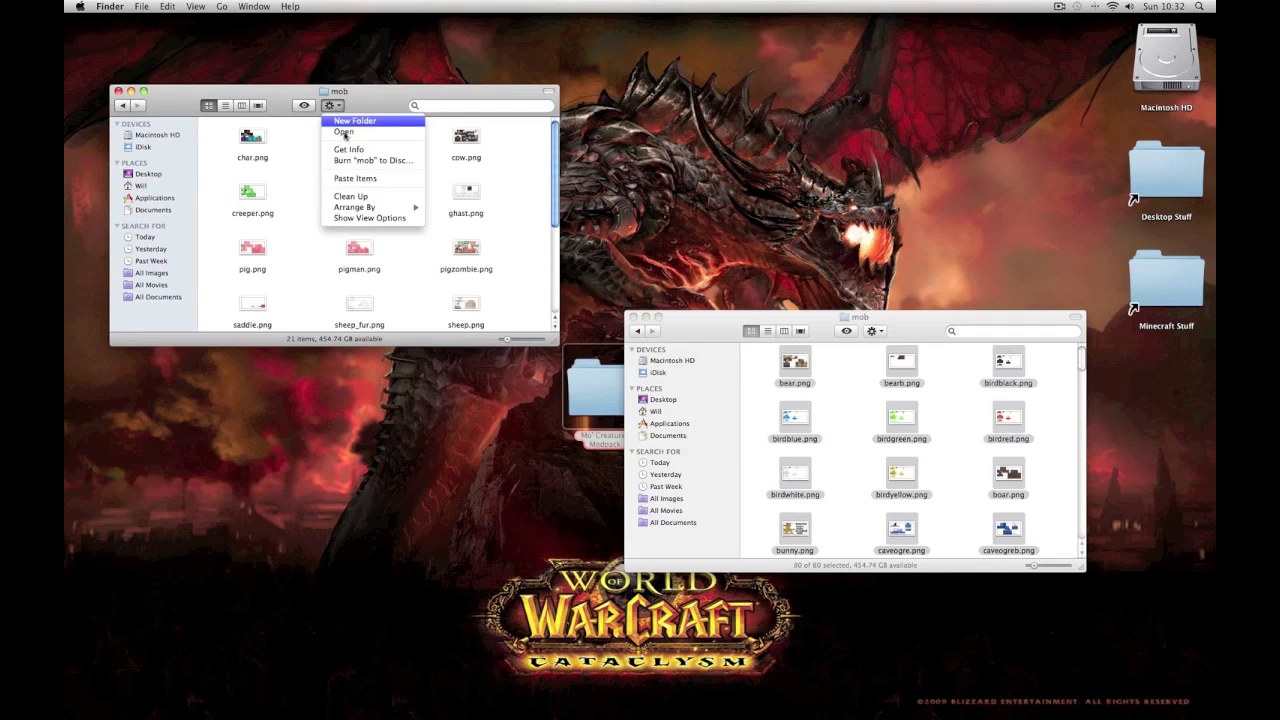
left_click(349, 178)
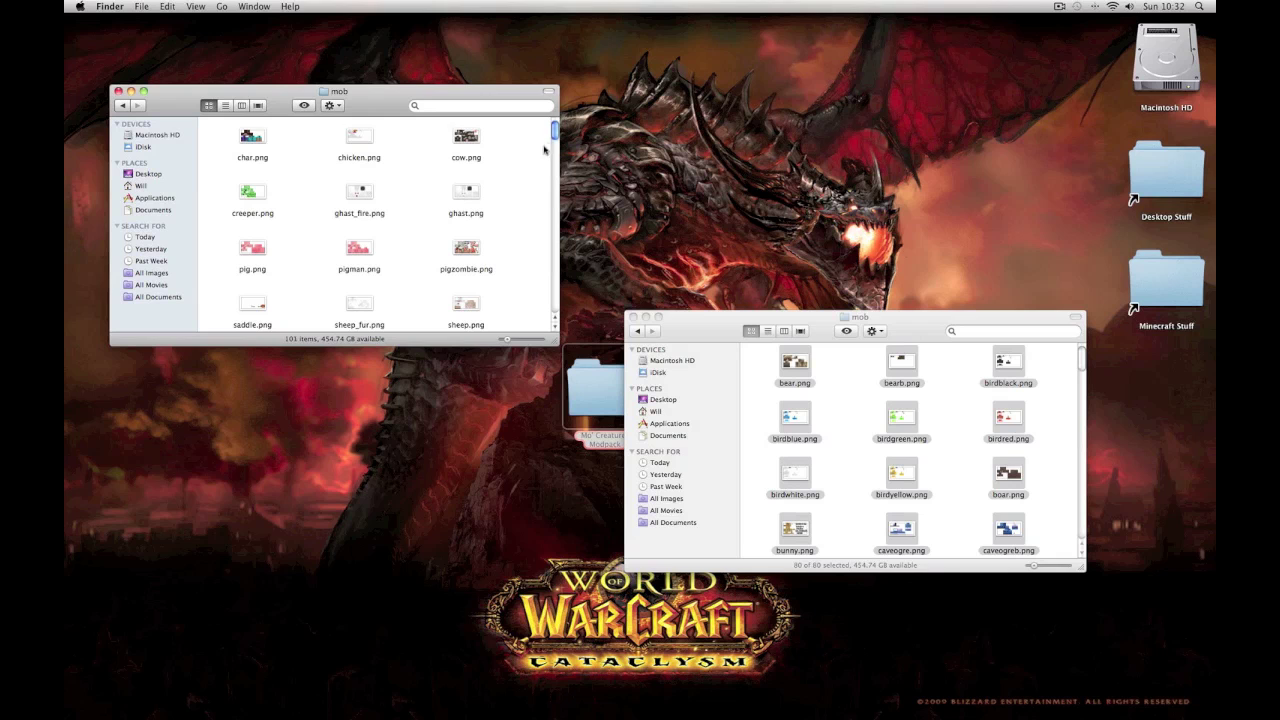
left_click_drag(555, 130, 549, 100)
Return to minecraft.jar, search within it for "meta", move the META-INF folder to the Trash and clear the search
left_click(122, 105)
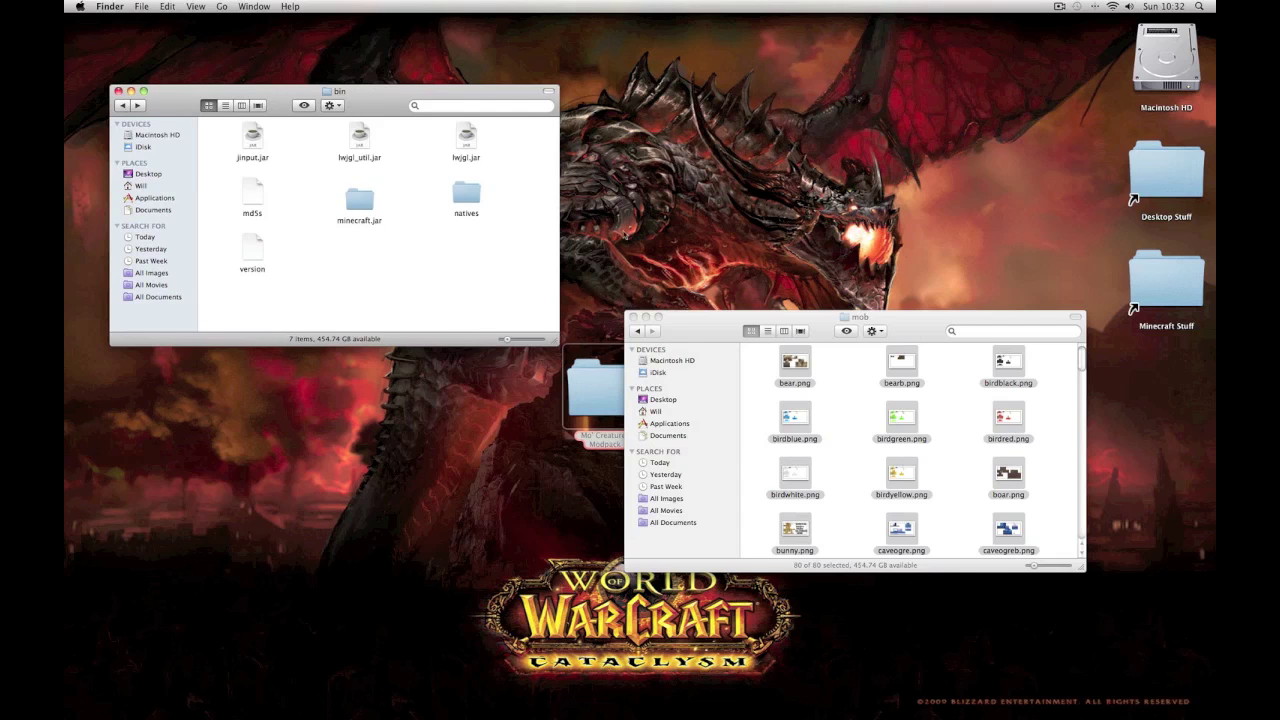
double_click(360, 196)
left_click(447, 106)
type("meta")
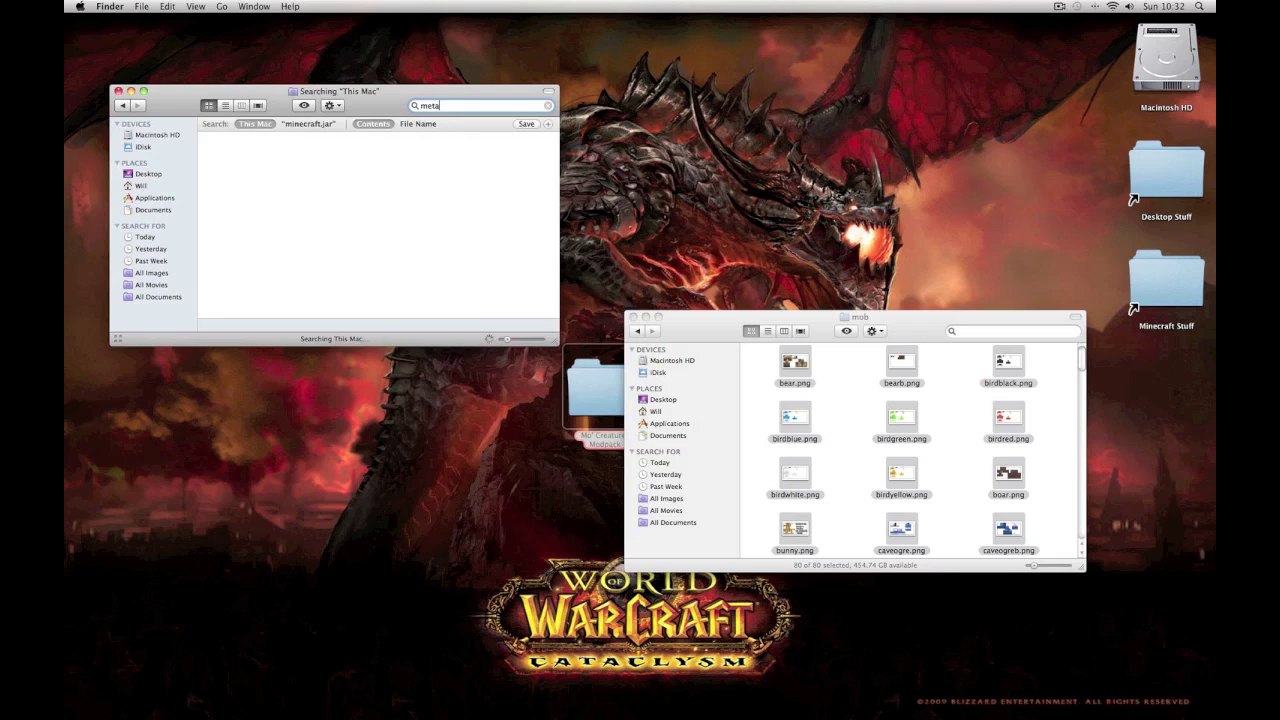
left_click(303, 123)
right_click(265, 152)
right_click(259, 153)
left_click(286, 188)
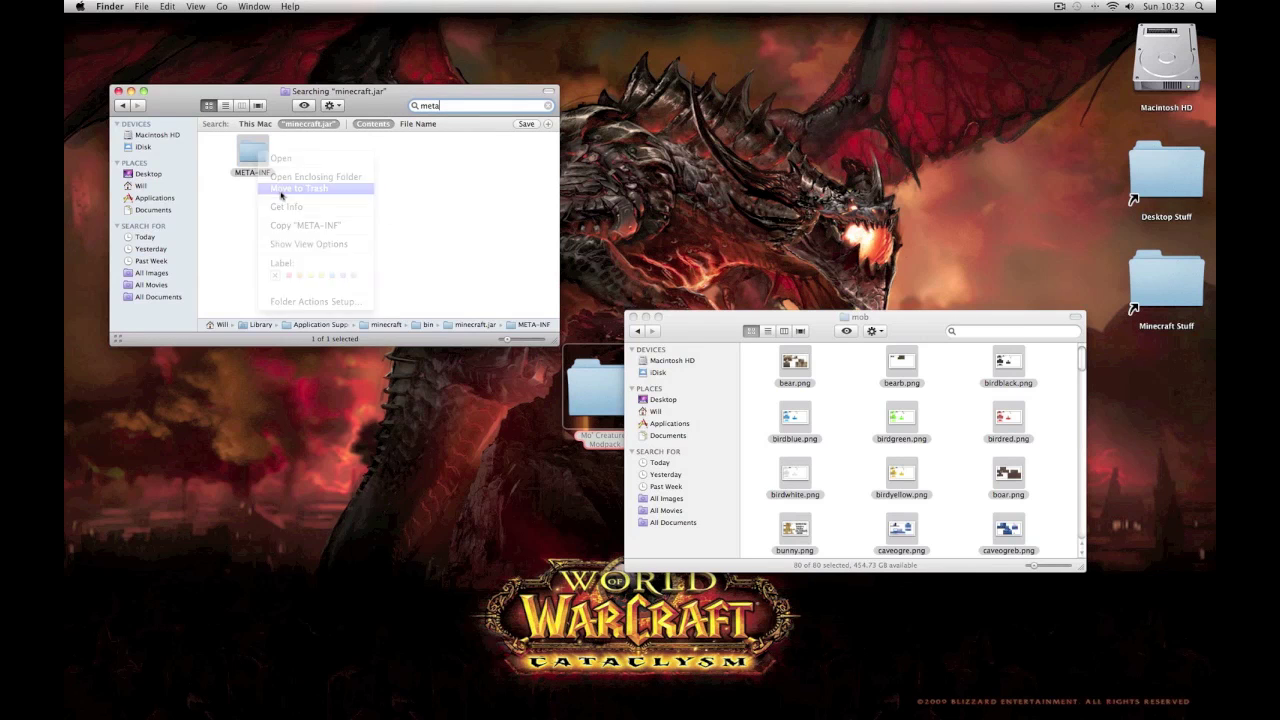
key("Escape")
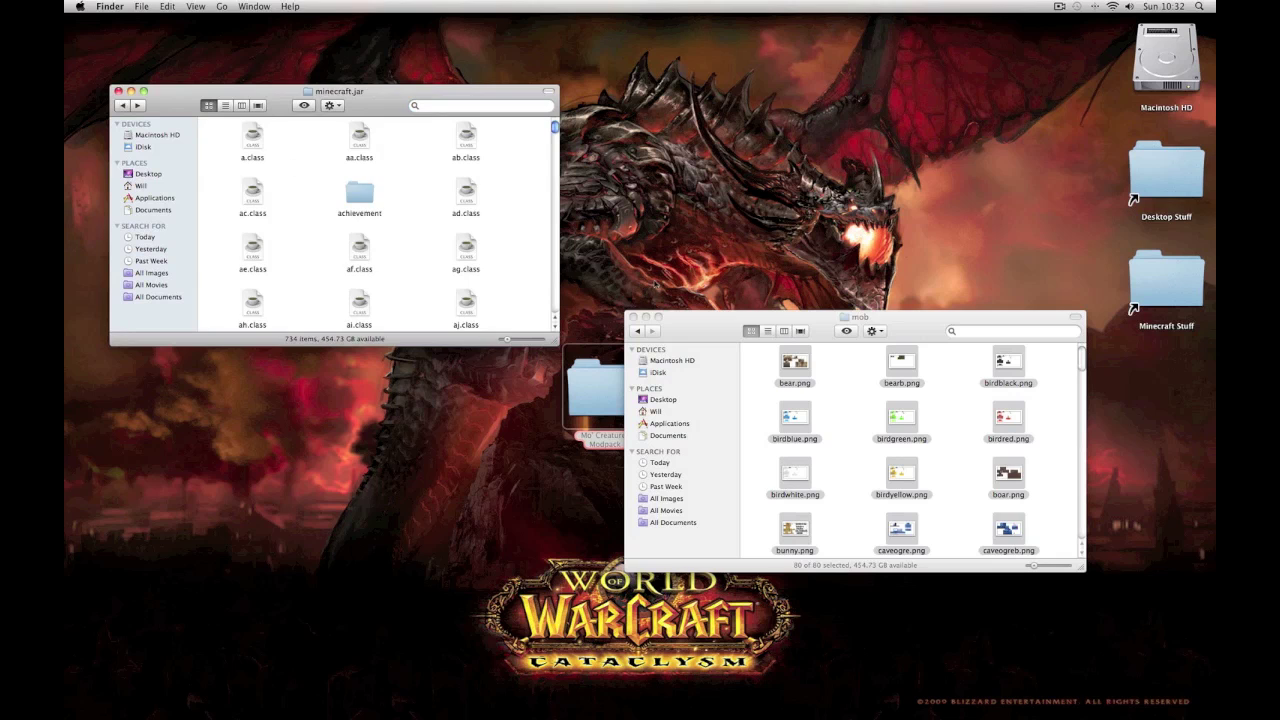
Go back from the mod's mob folder to DrZhark's Mo'Creatures Mod v2 and open its resources folder
left_click(695, 331)
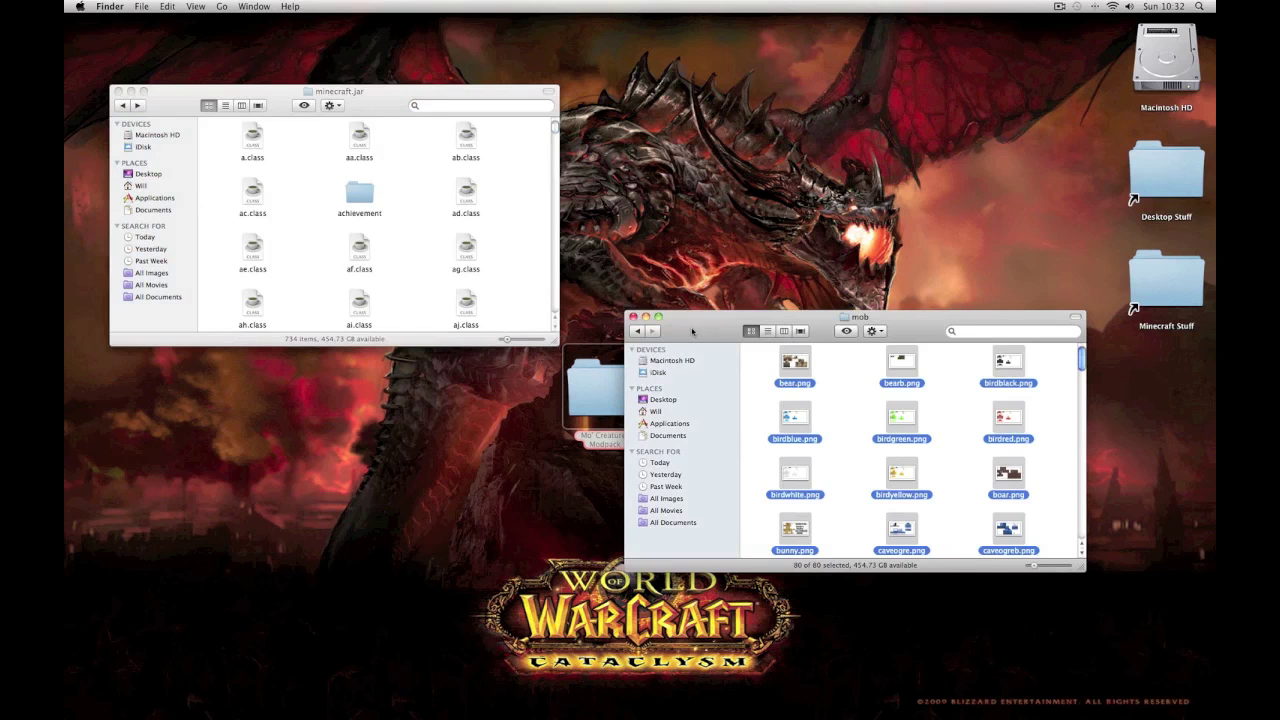
left_click(772, 391)
left_click(637, 332)
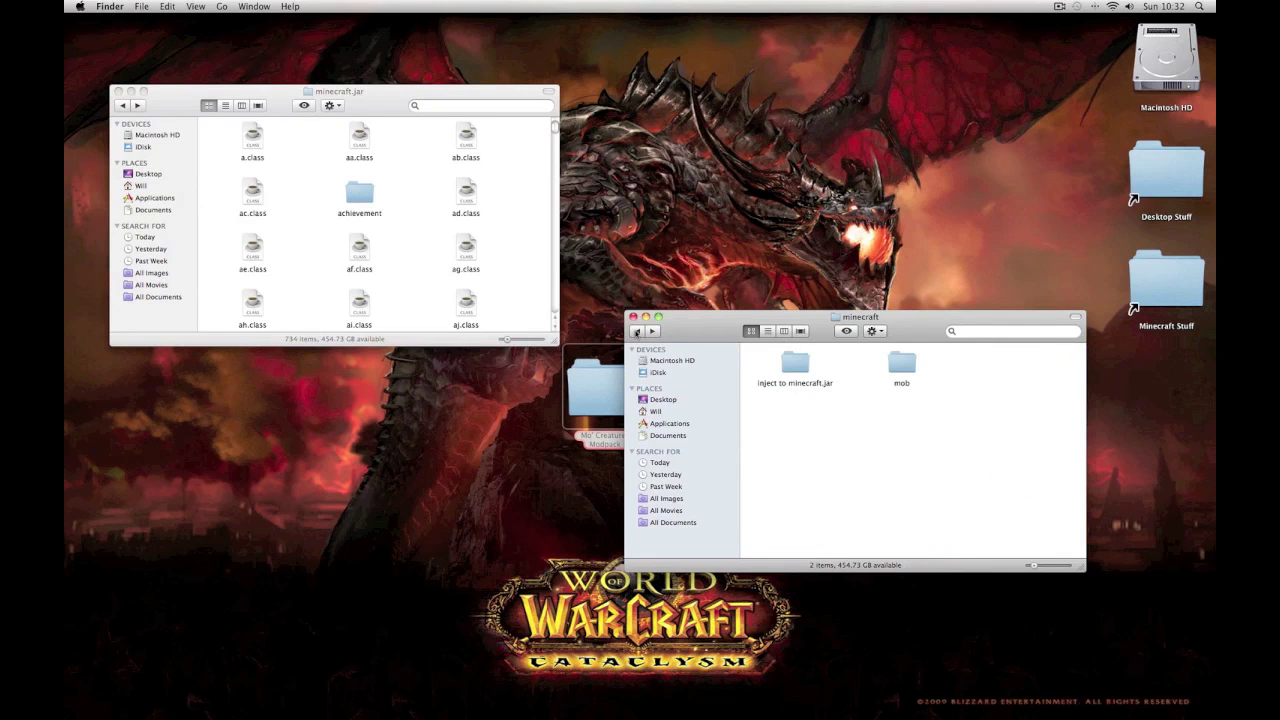
left_click(637, 332)
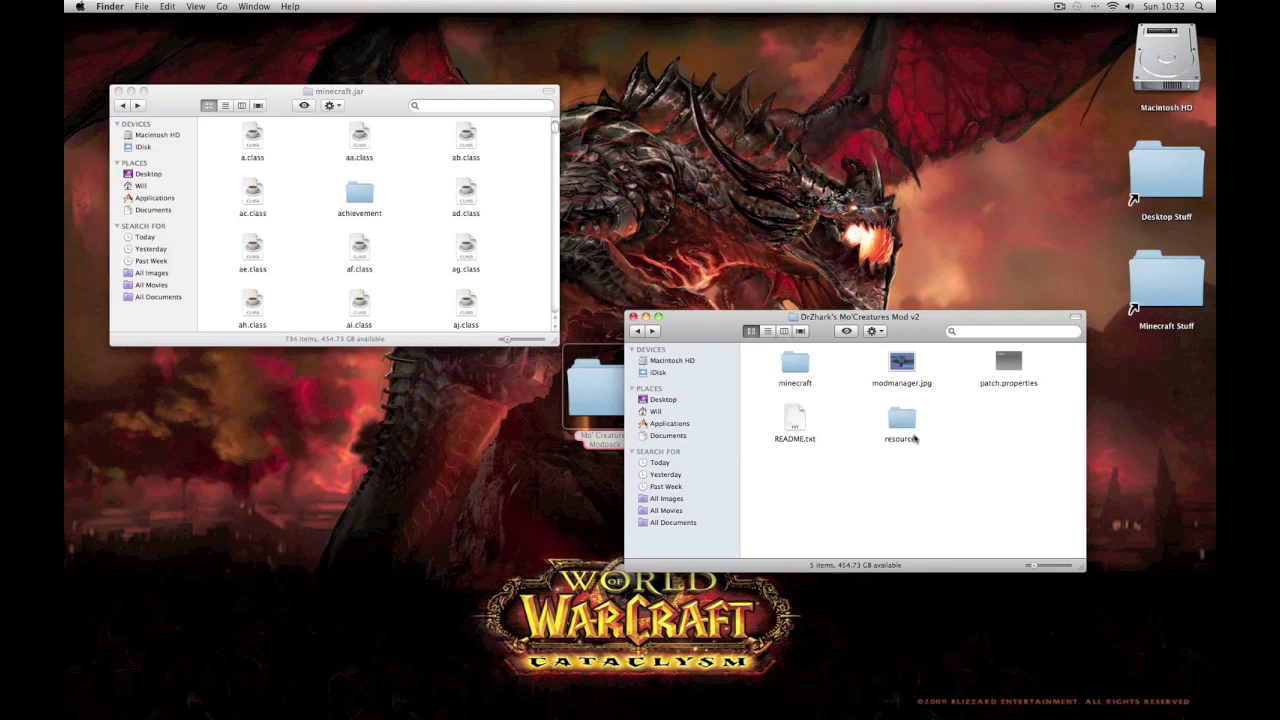
double_click(902, 416)
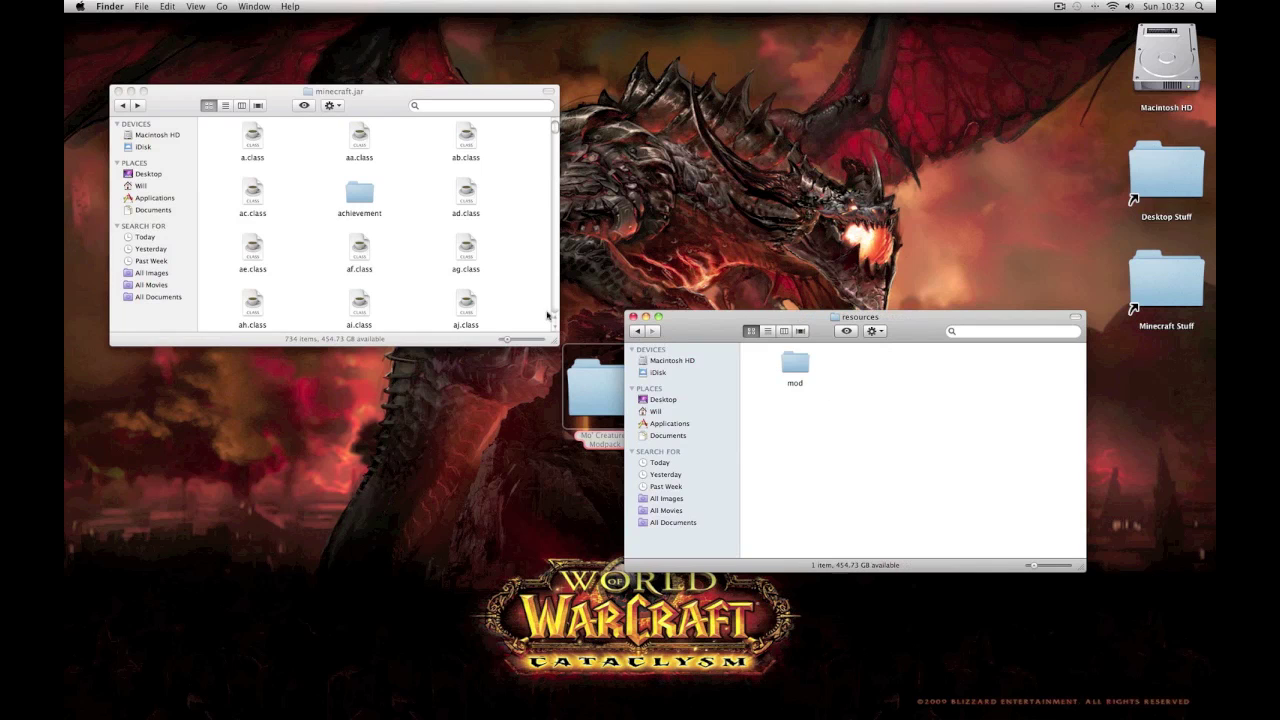
Go back from minecraft.jar to the game's minecraft folder and open its resources folder, down to the sound folder inside mod
left_click(222, 145)
left_click(123, 106)
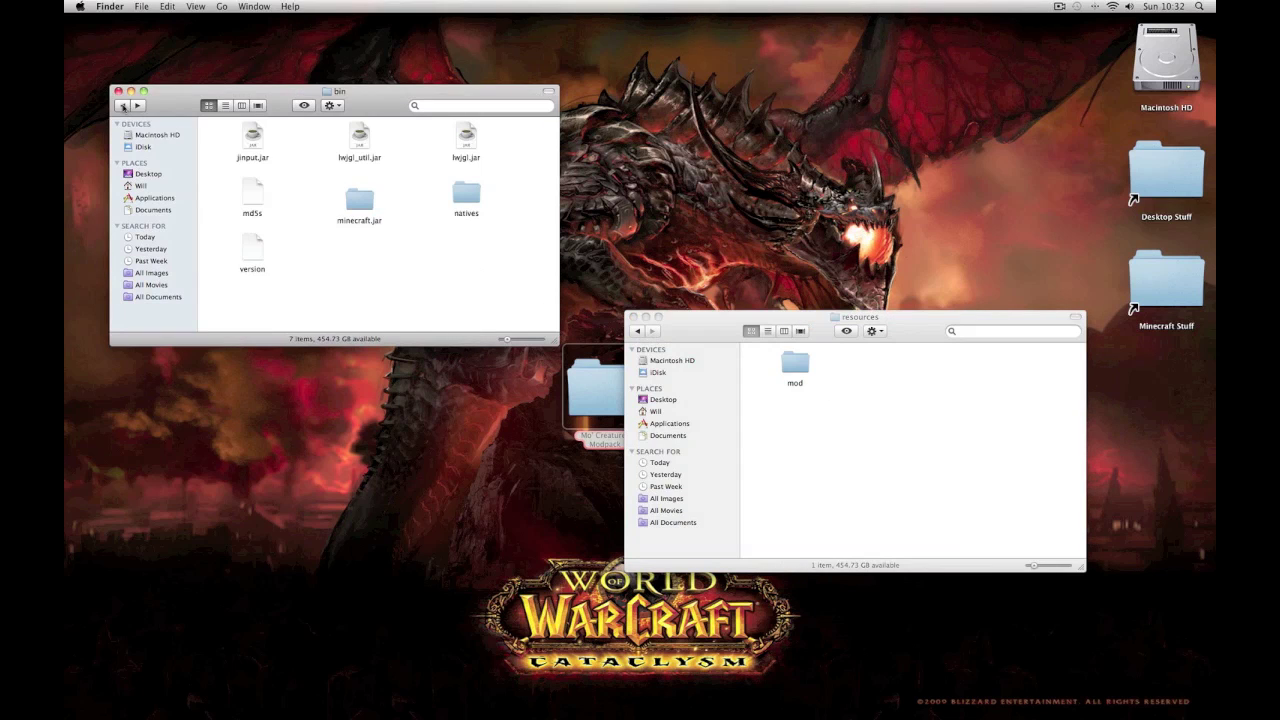
left_click(736, 397)
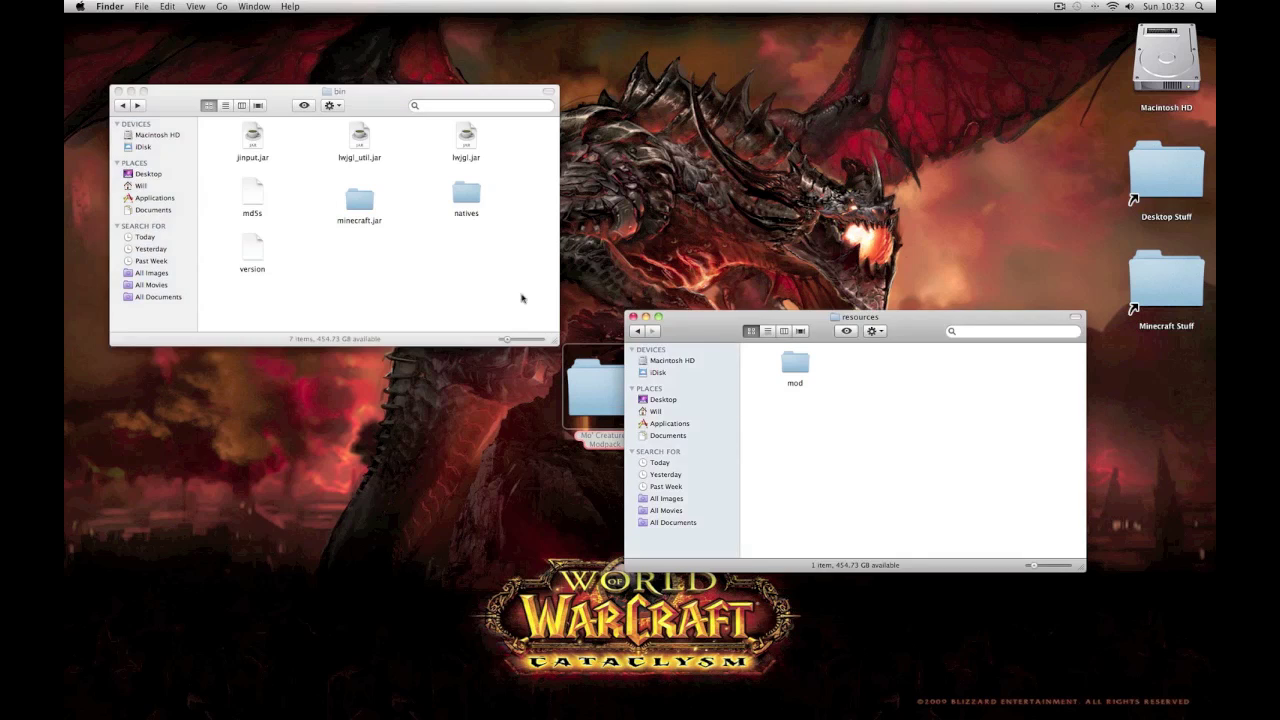
left_click(123, 106)
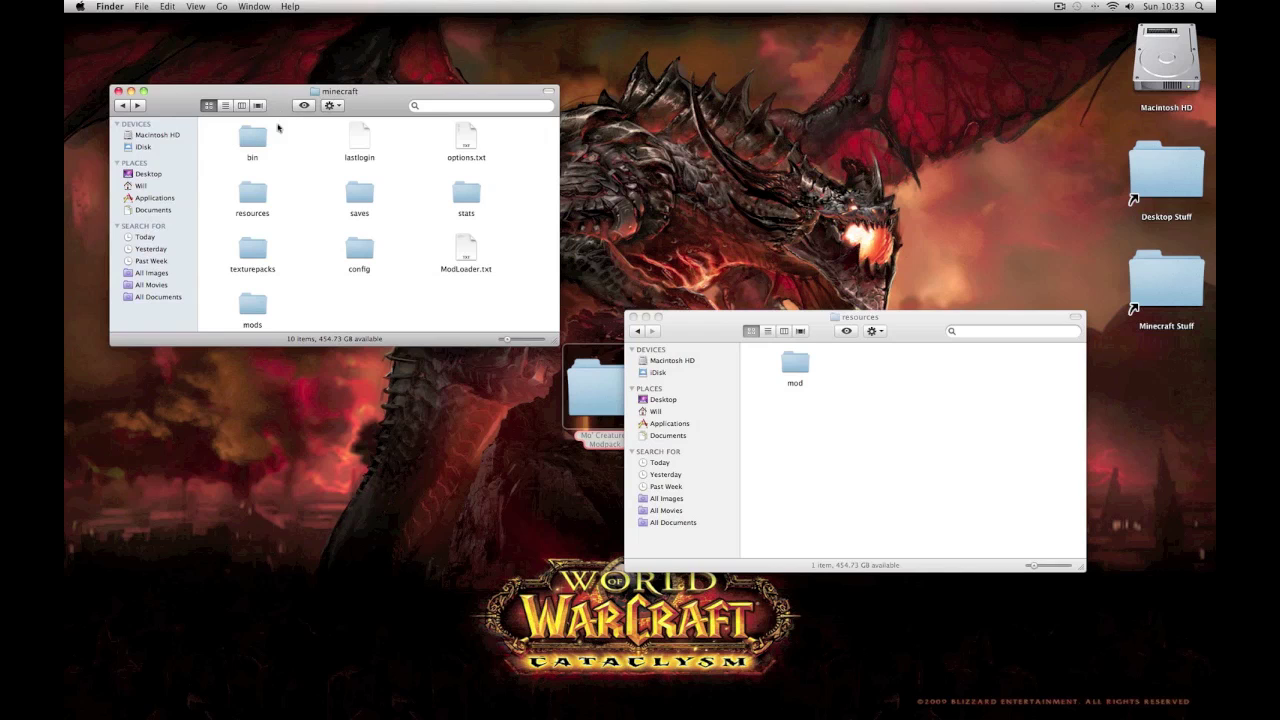
double_click(254, 196)
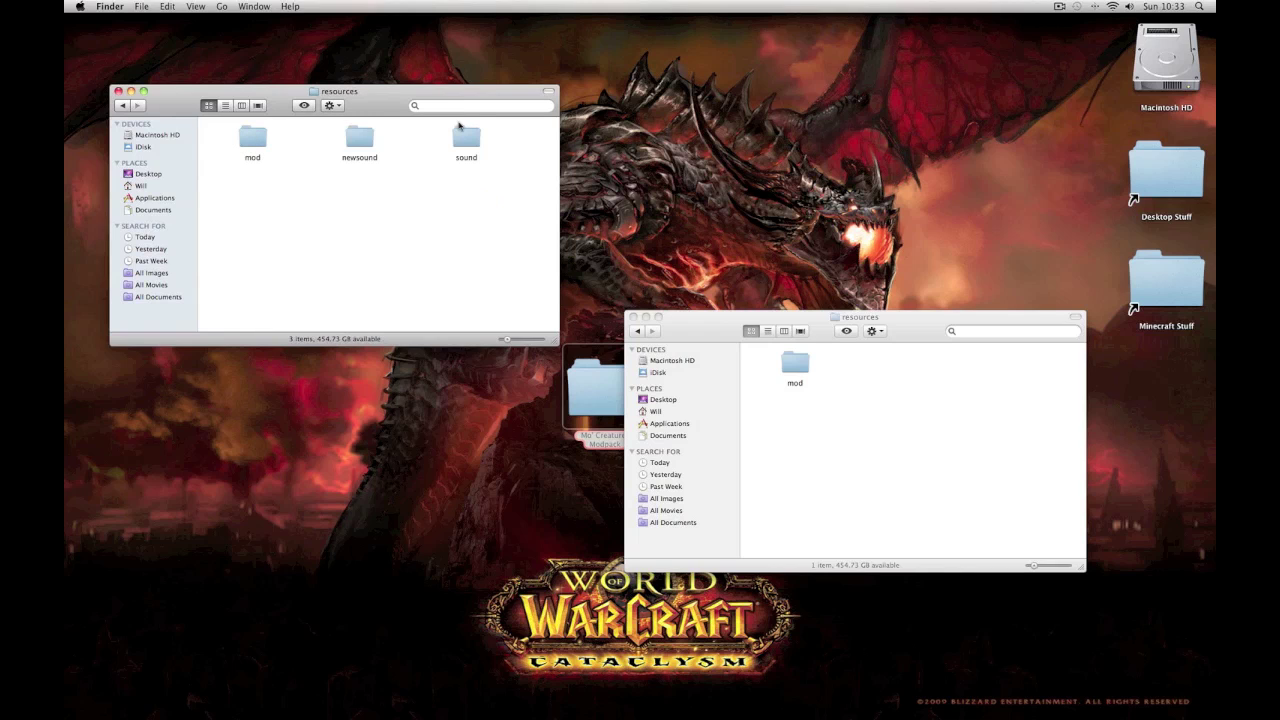
left_click(247, 138)
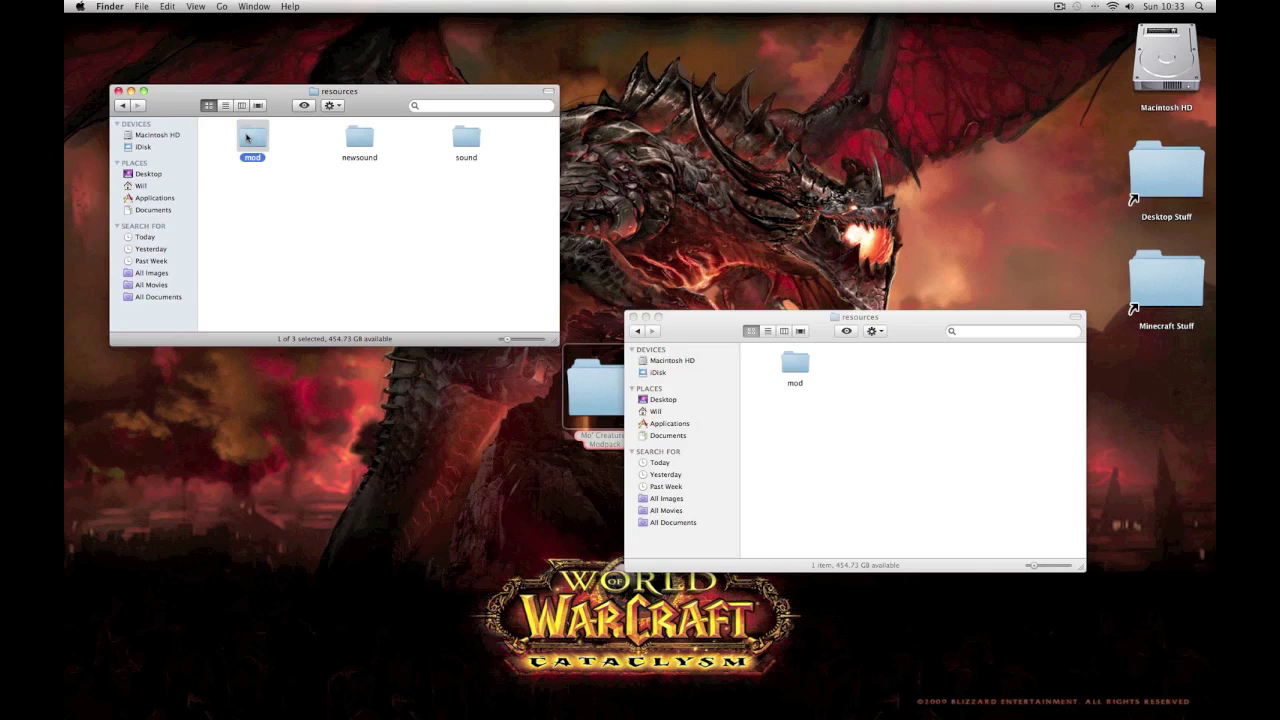
double_click(247, 138)
double_click(468, 142)
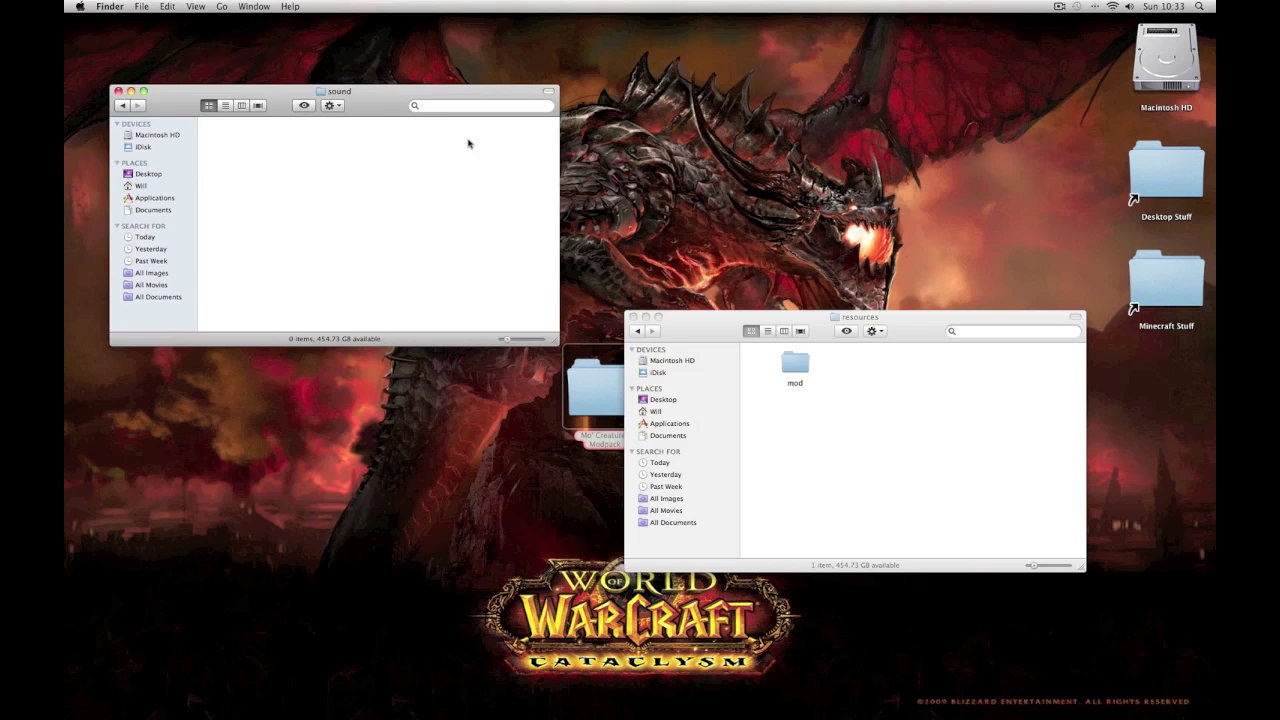
In the Mo'Creatures mod's resources folder, open mod and its sound folder, and copy all the .ogg sound files
left_click(758, 334)
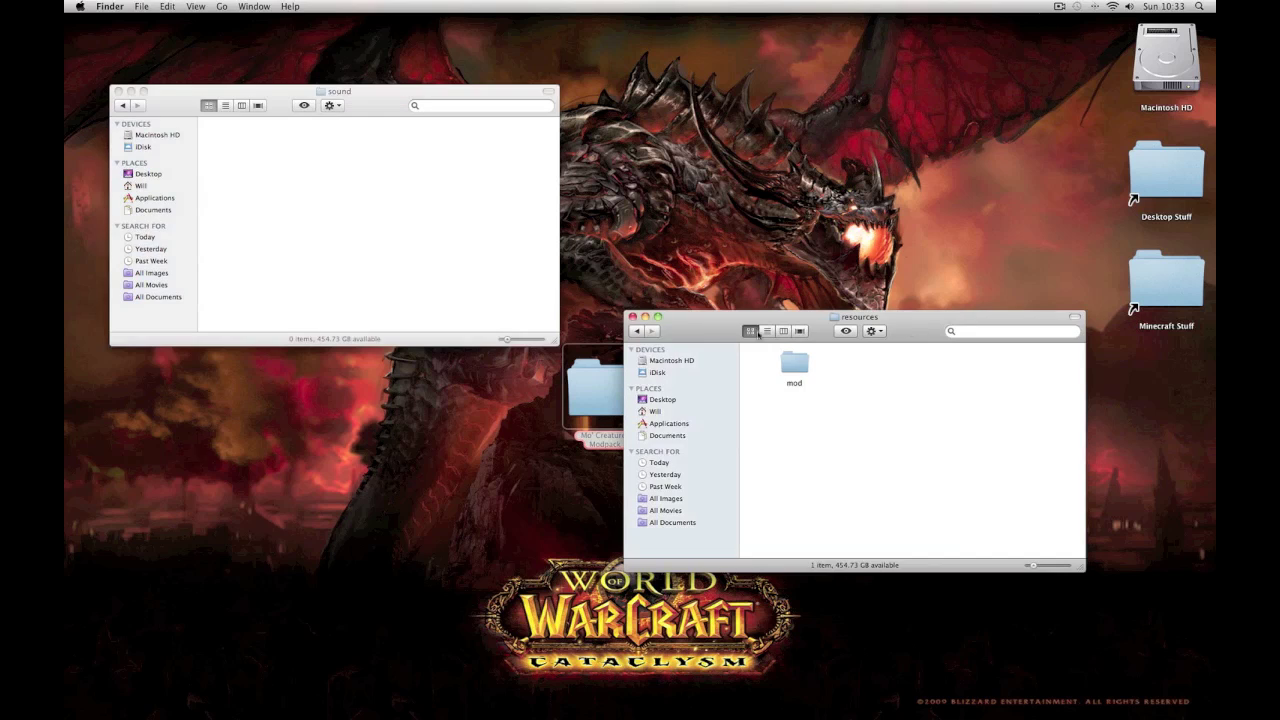
left_click(639, 331)
double_click(901, 420)
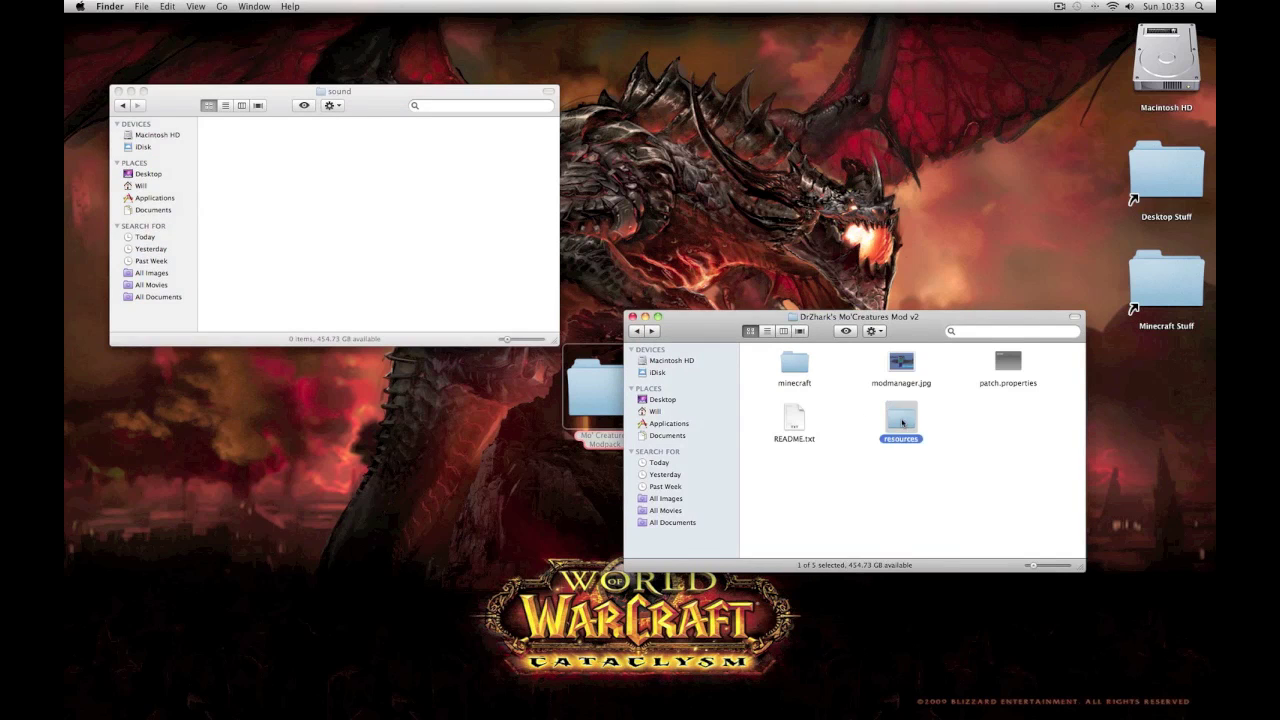
double_click(782, 363)
double_click(782, 364)
scroll(775, 368, "up", 10)
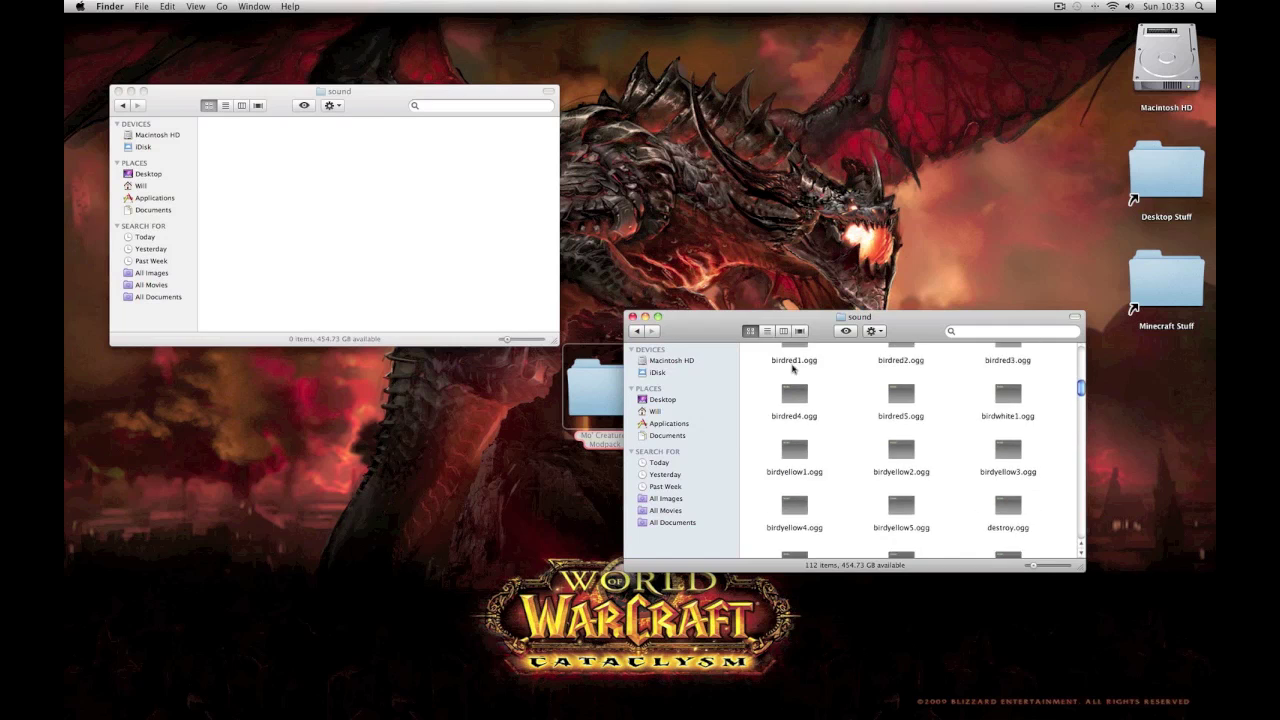
key("super+a")
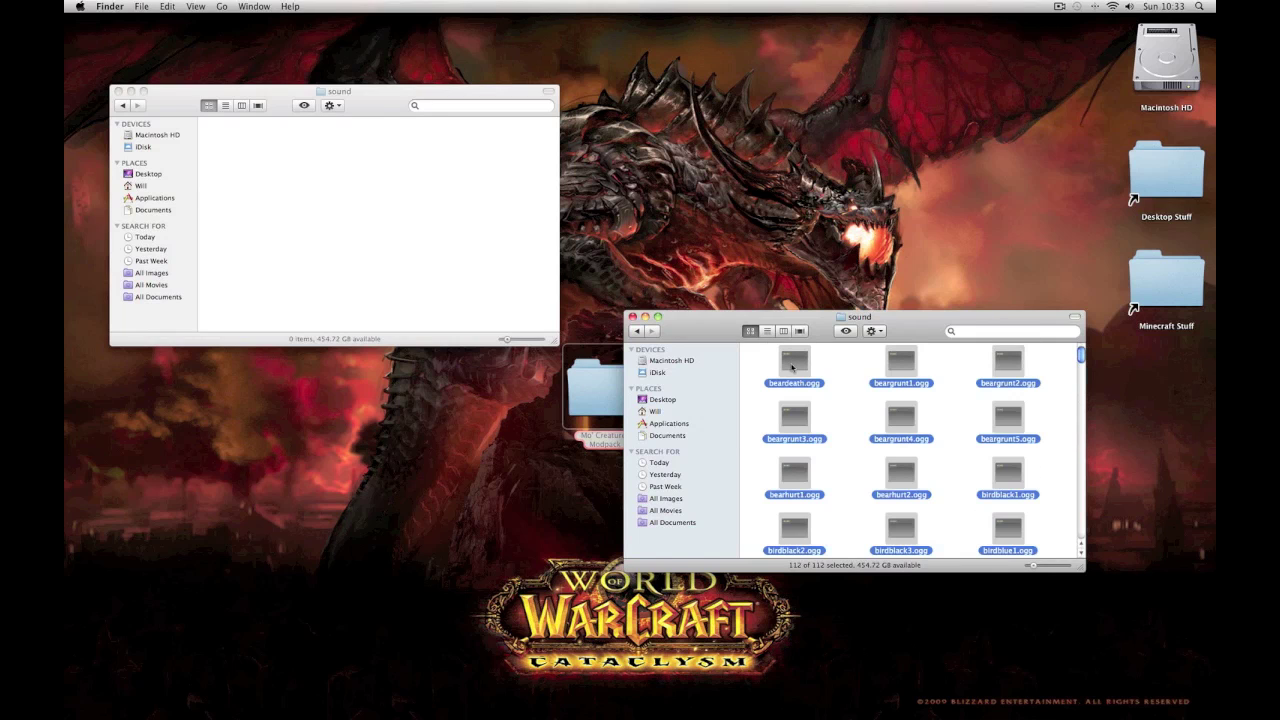
left_click(875, 330)
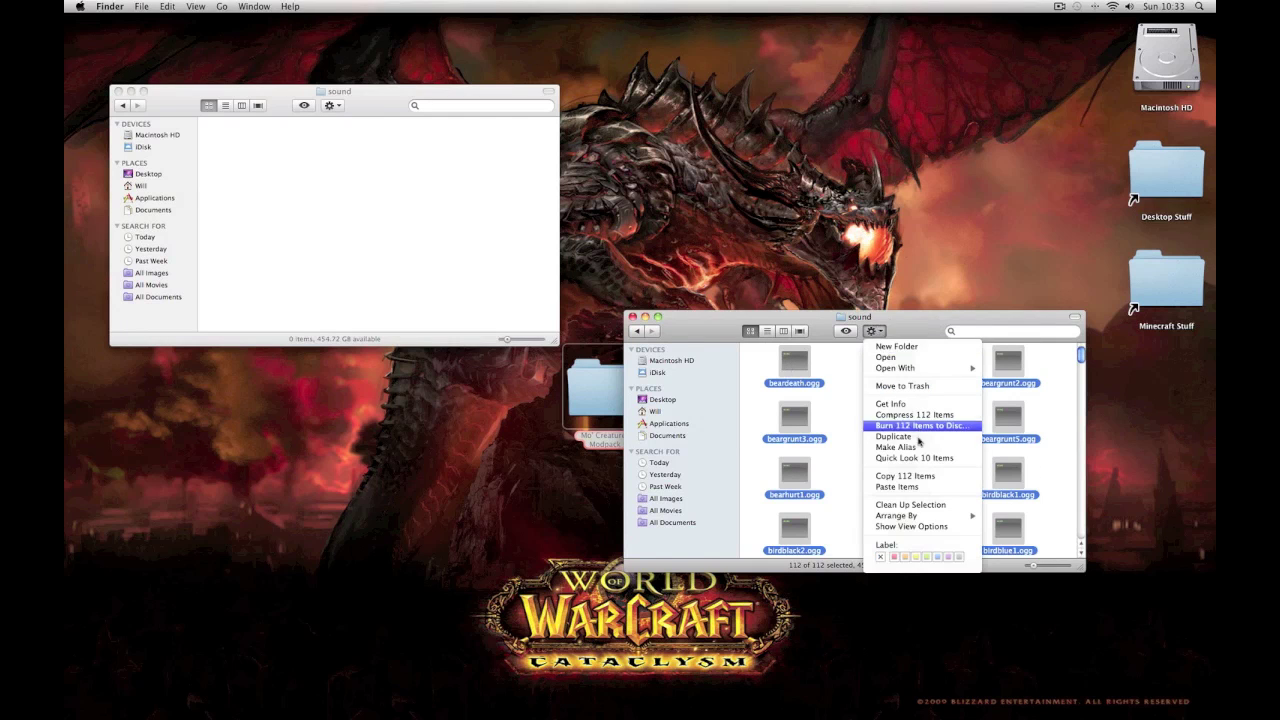
left_click(905, 476)
Paste the copied sound files into the sound folder of the game's resources
left_click(371, 106)
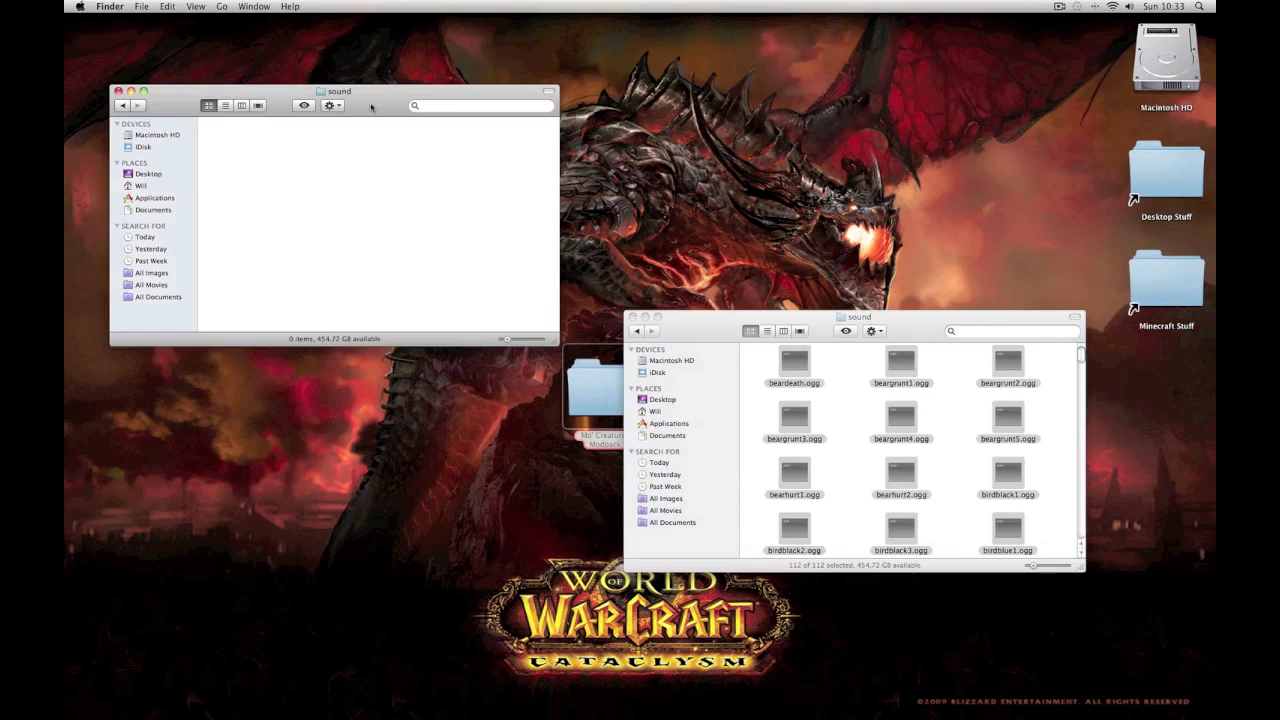
left_click(329, 105)
left_click(364, 181)
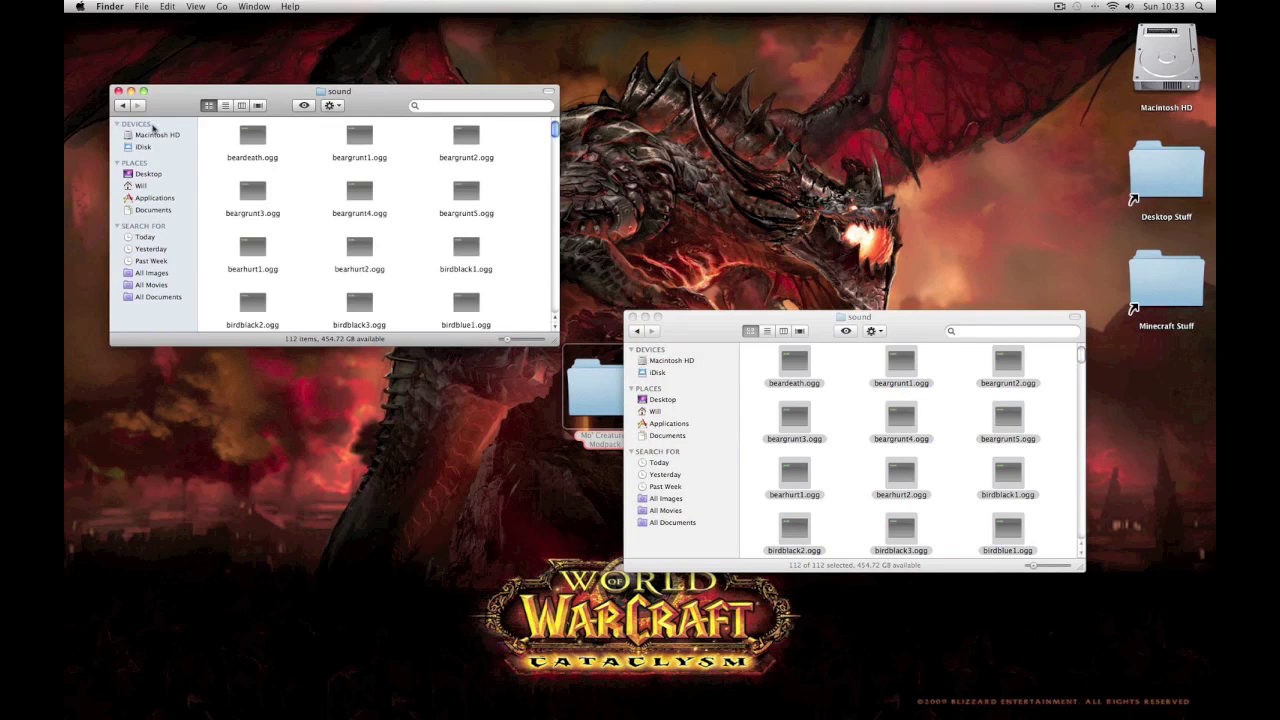
Return to the game's resources folder and close both Finder windows
left_click(122, 105)
left_click(122, 105)
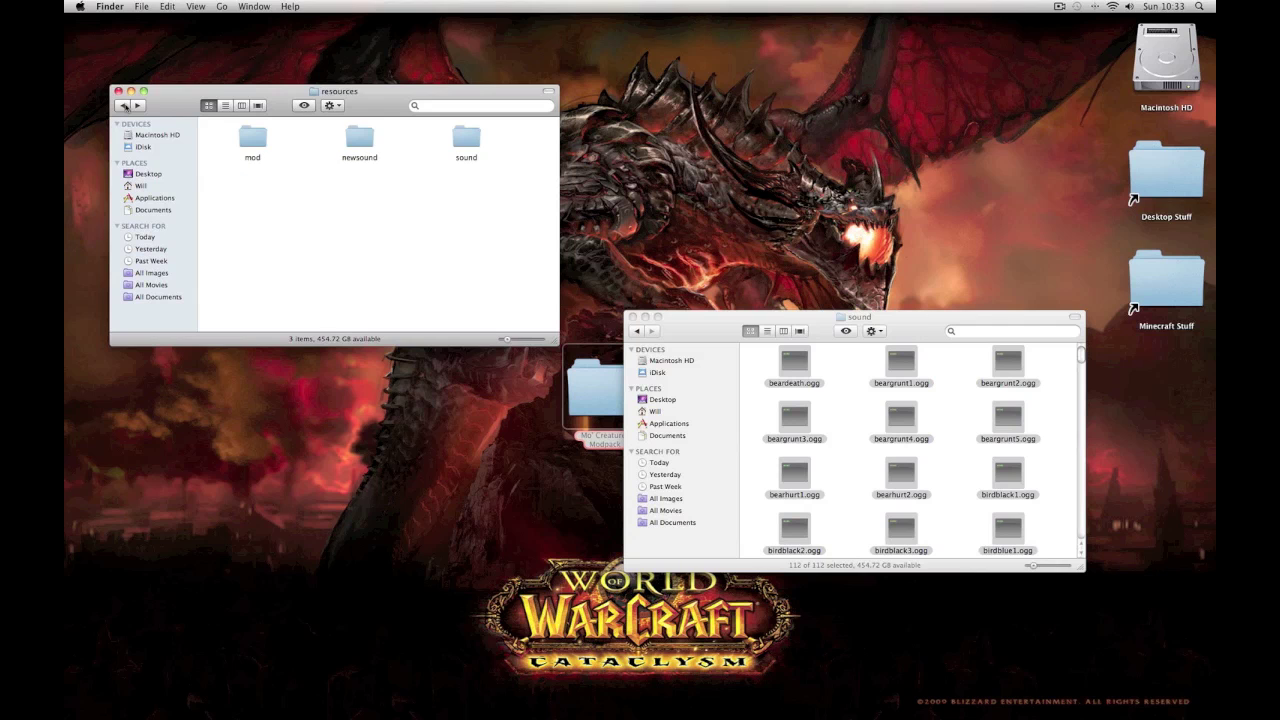
left_click(117, 91)
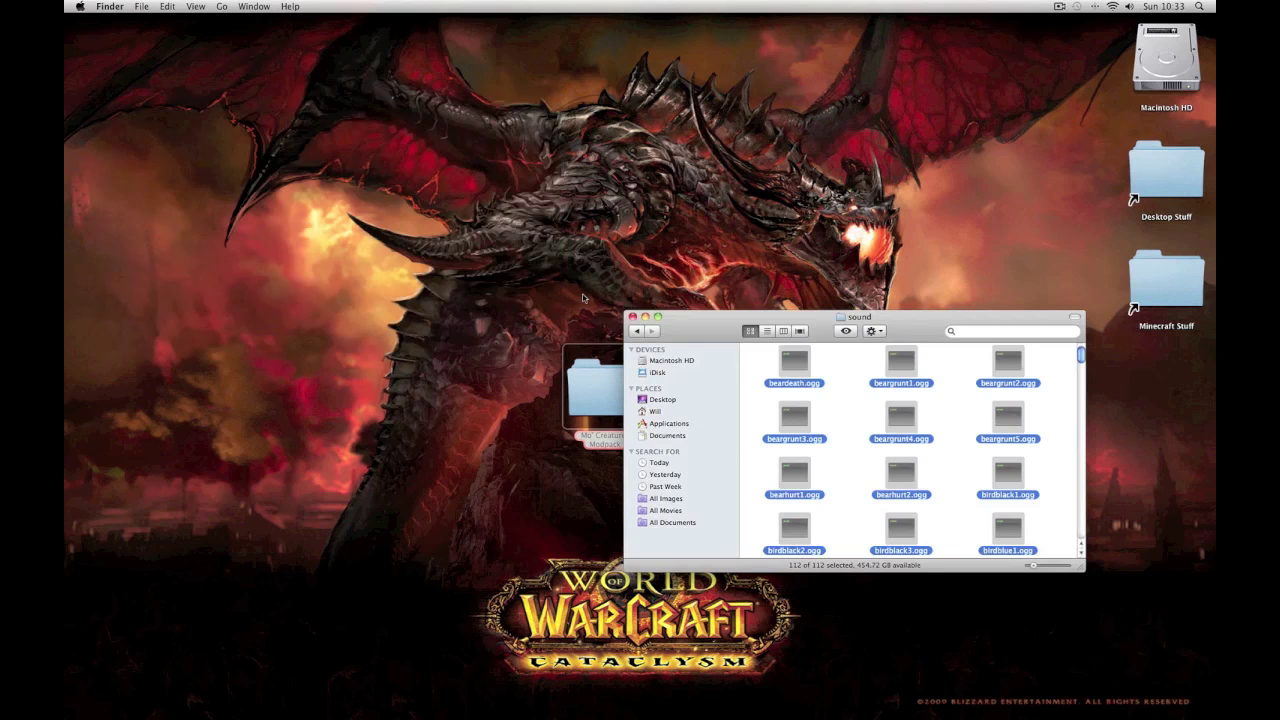
left_click(632, 316)
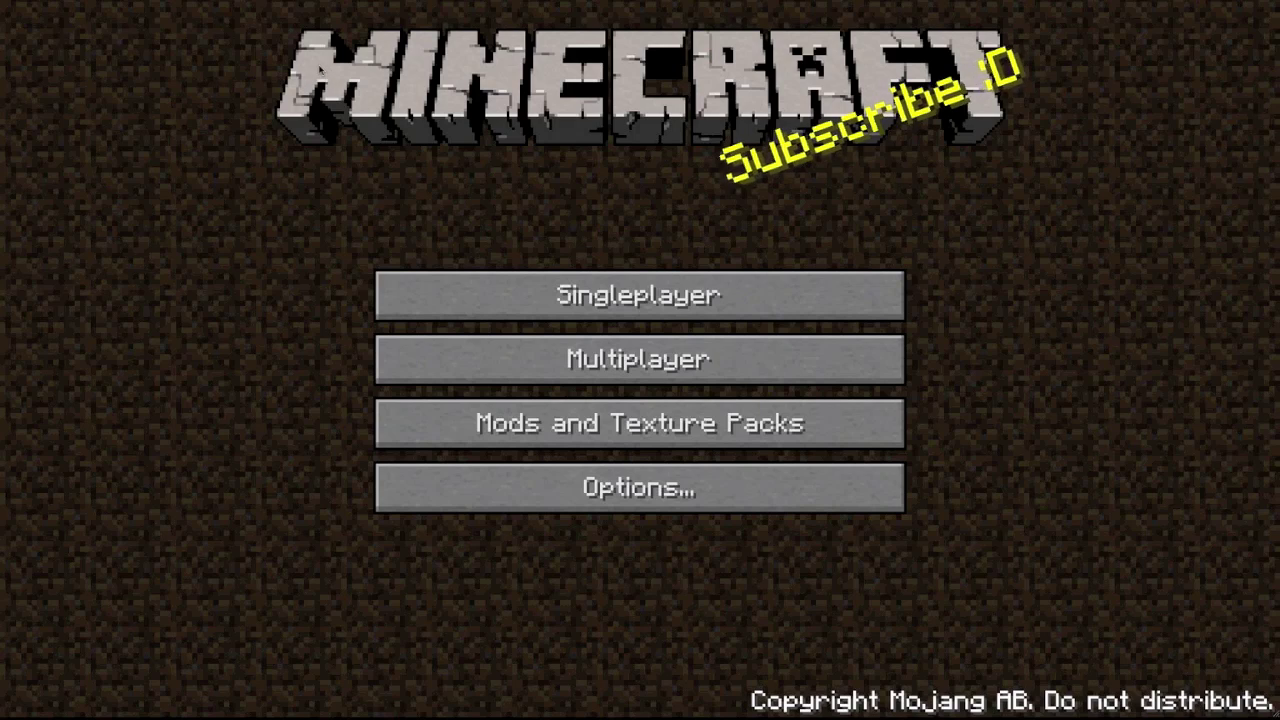
Switch to Minecraft and start a singleplayer world
left_click(463, 290)
left_click(470, 298)
left_click(505, 605)
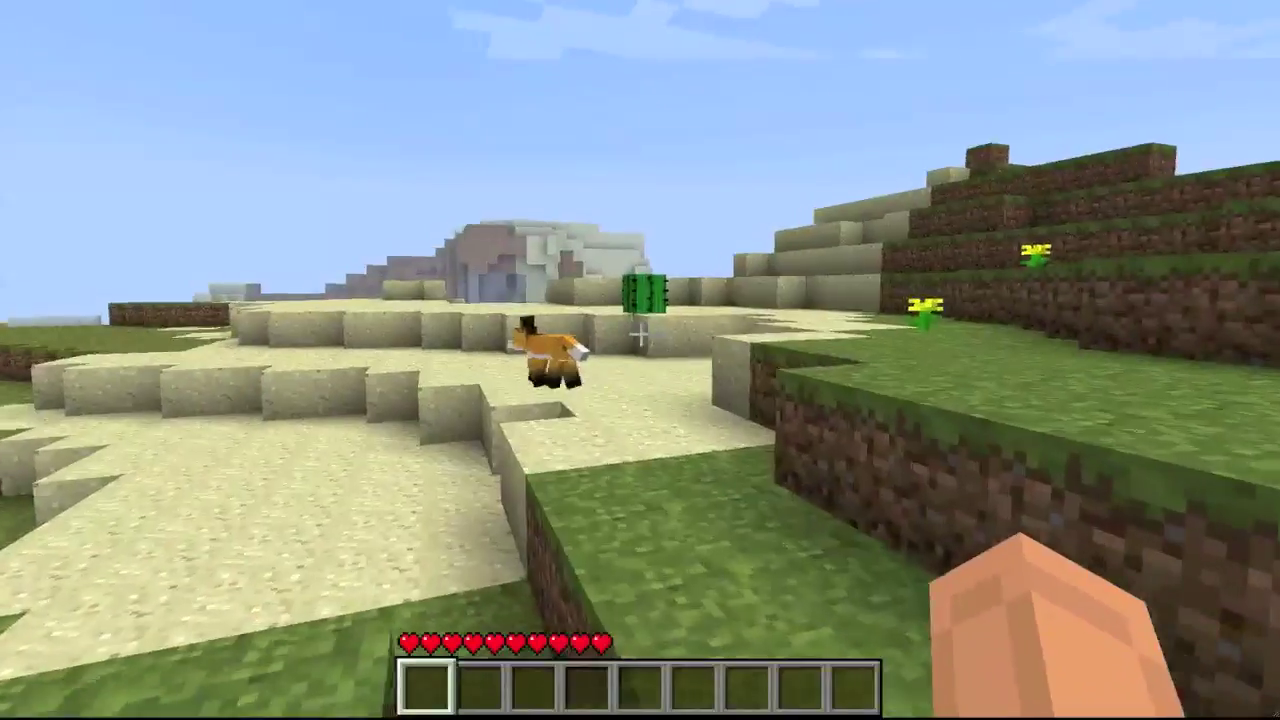
Explore the sandy ground and the flower-covered hill to examine the orange horse and the red bird
key("w")
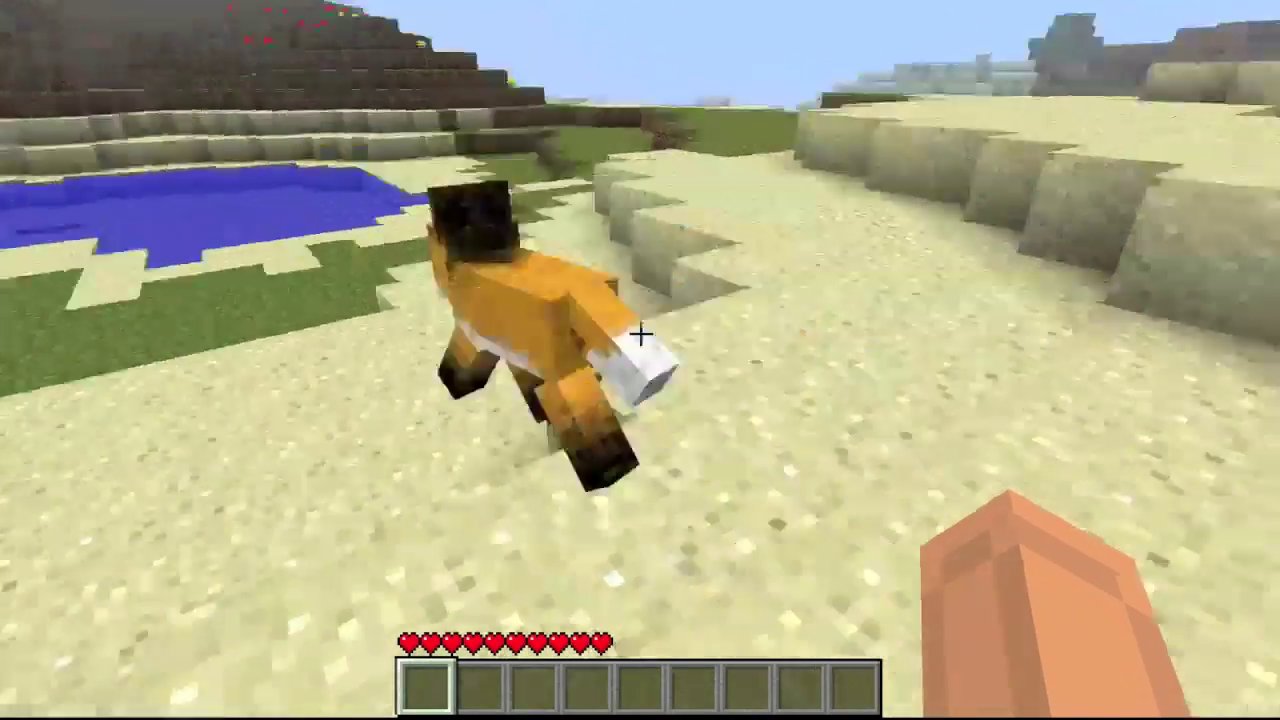
key("w")
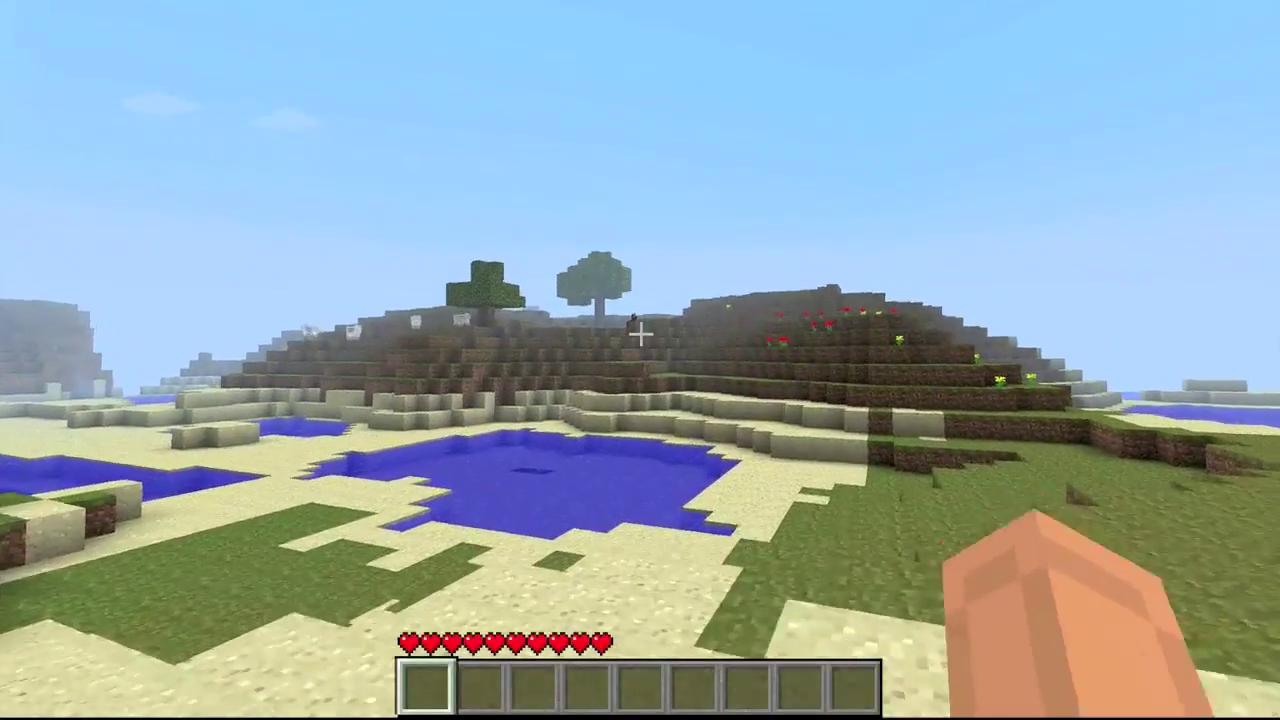
key("w")
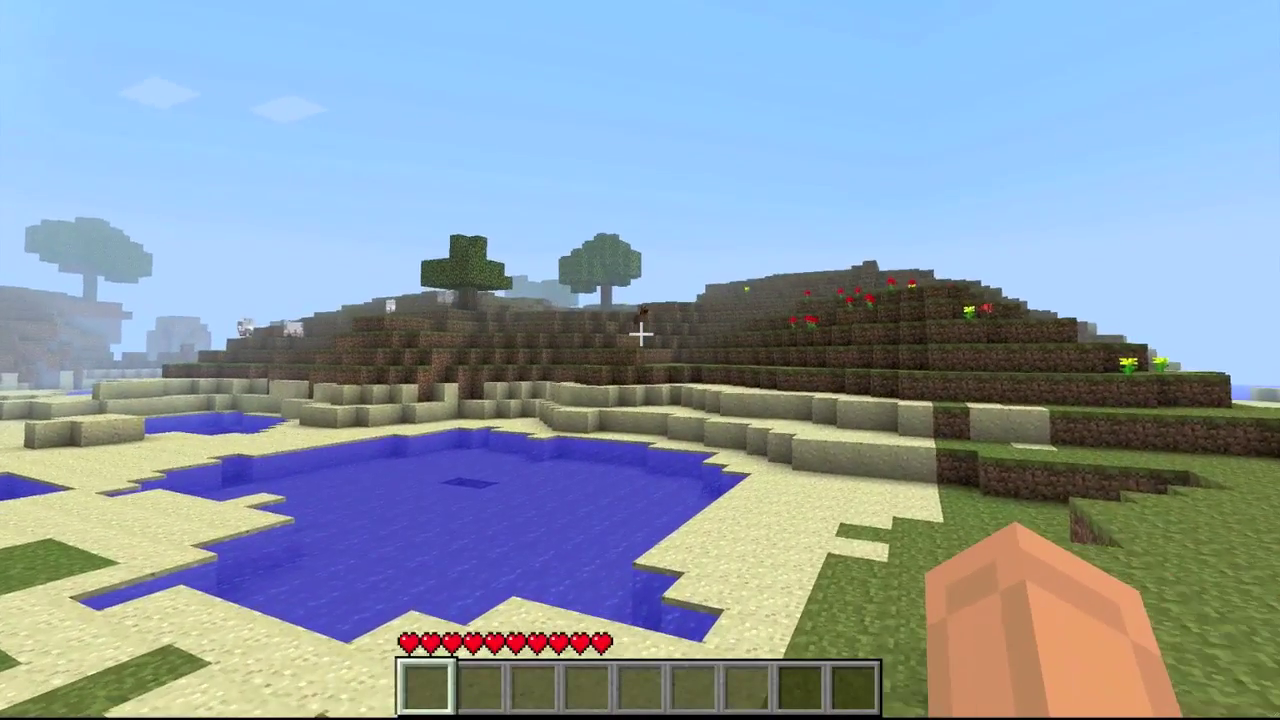
key("w")
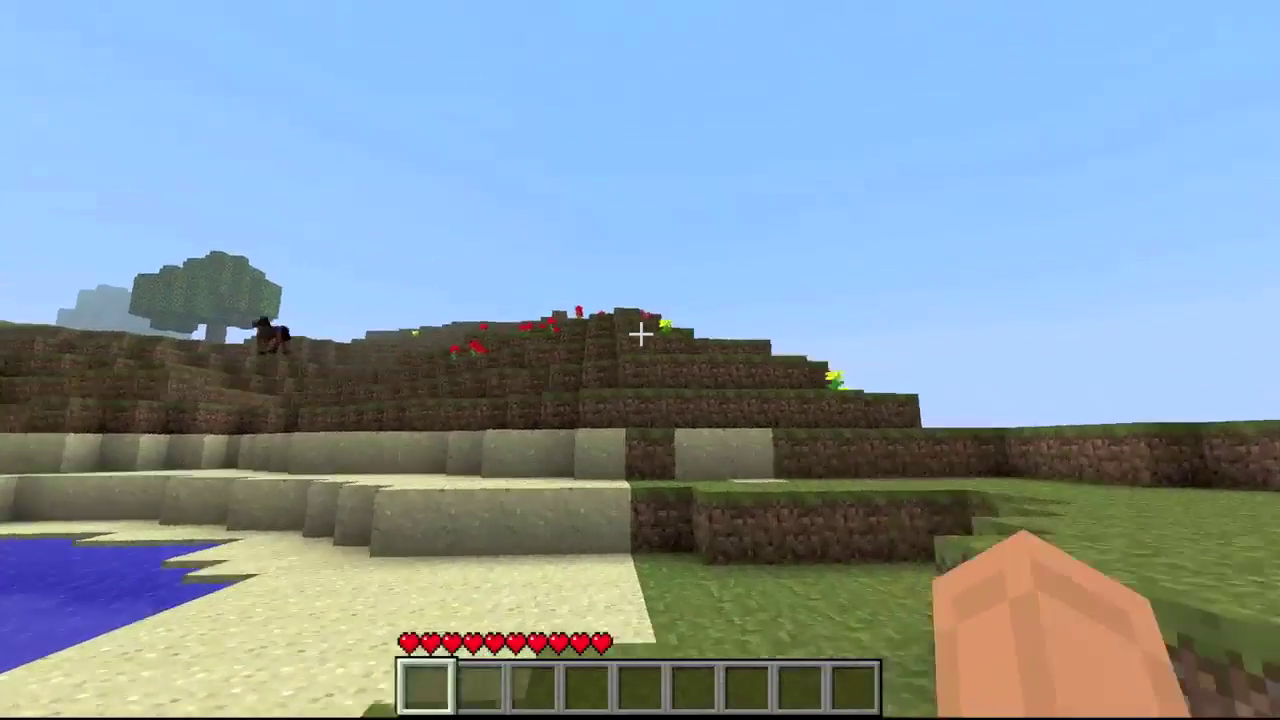
key("w")
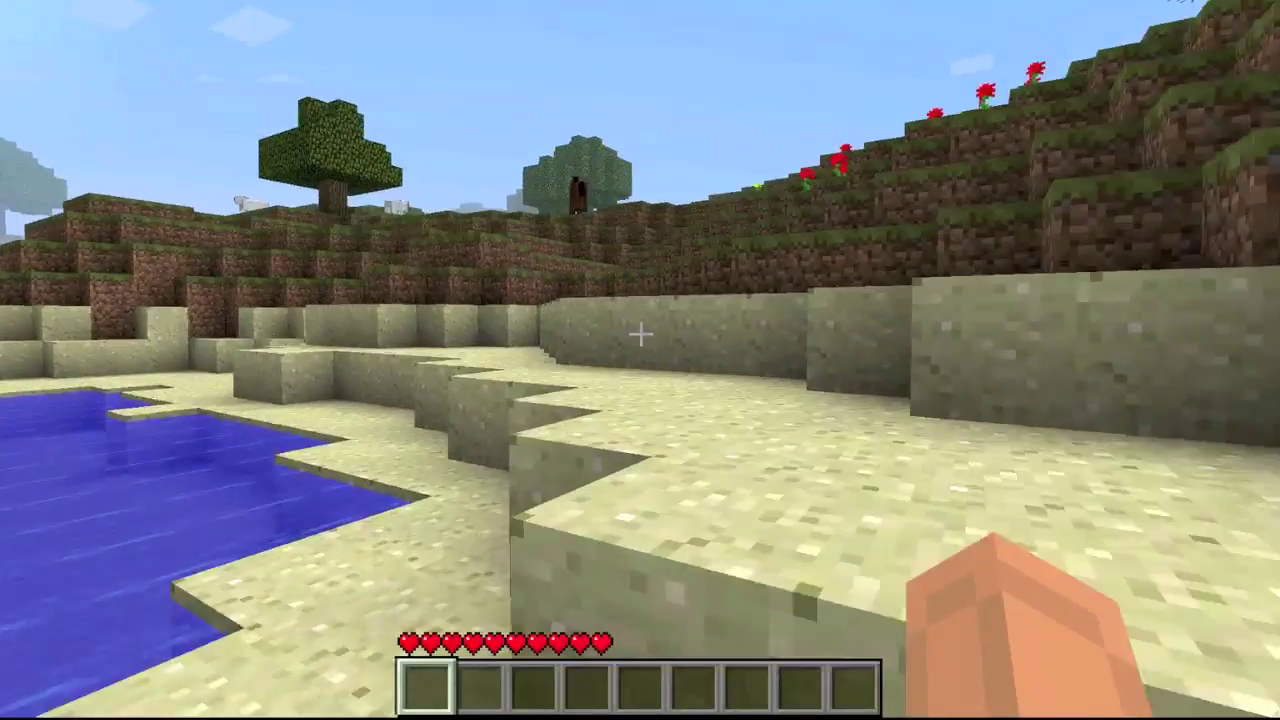
key("w")
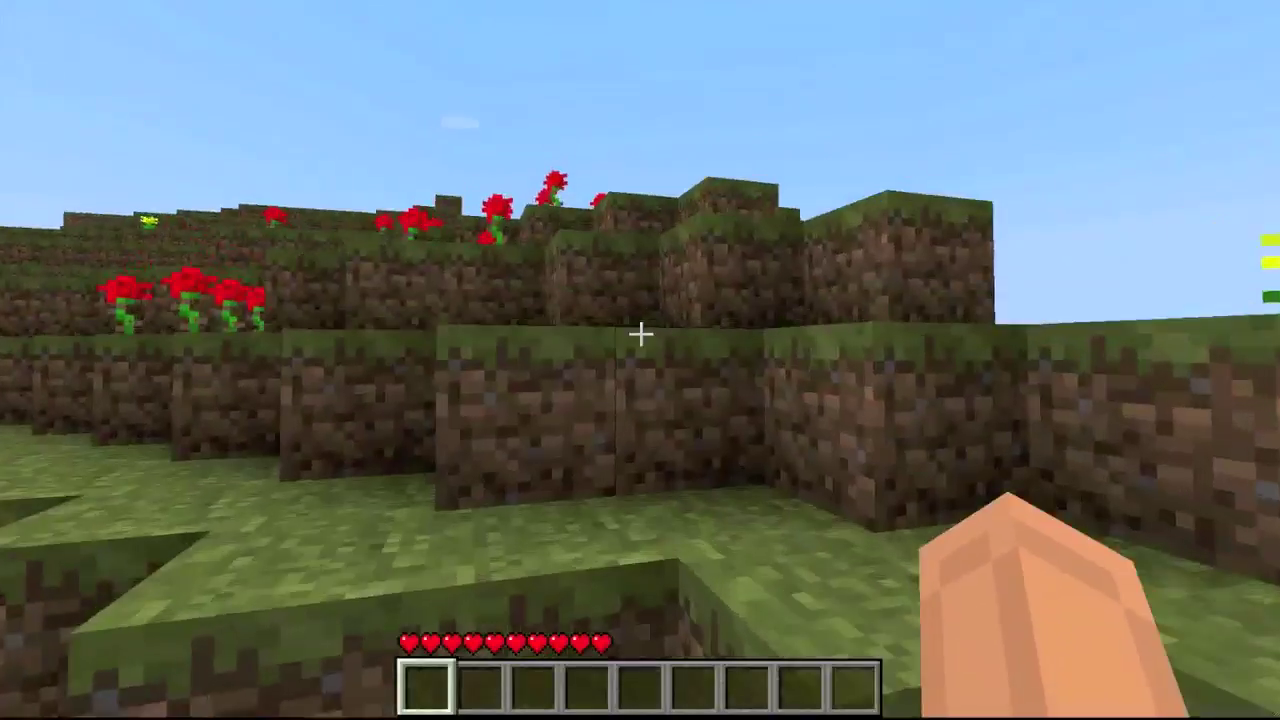
key("w")
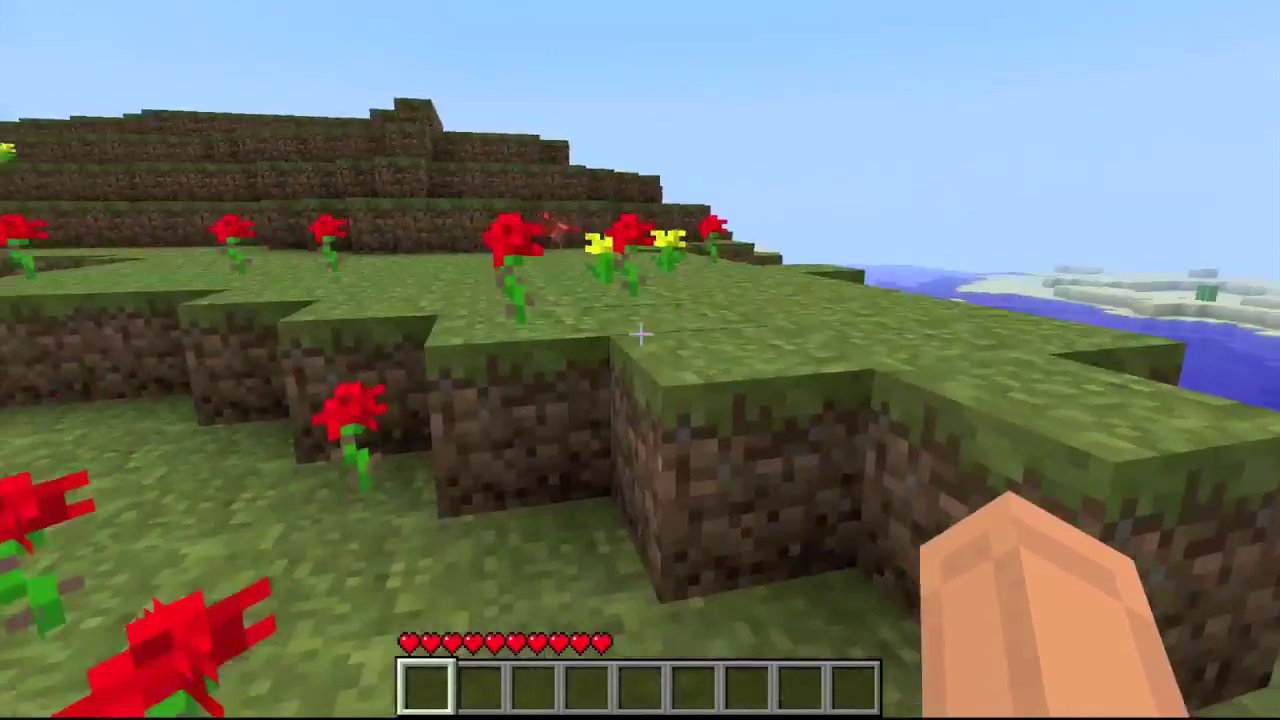
key("w")
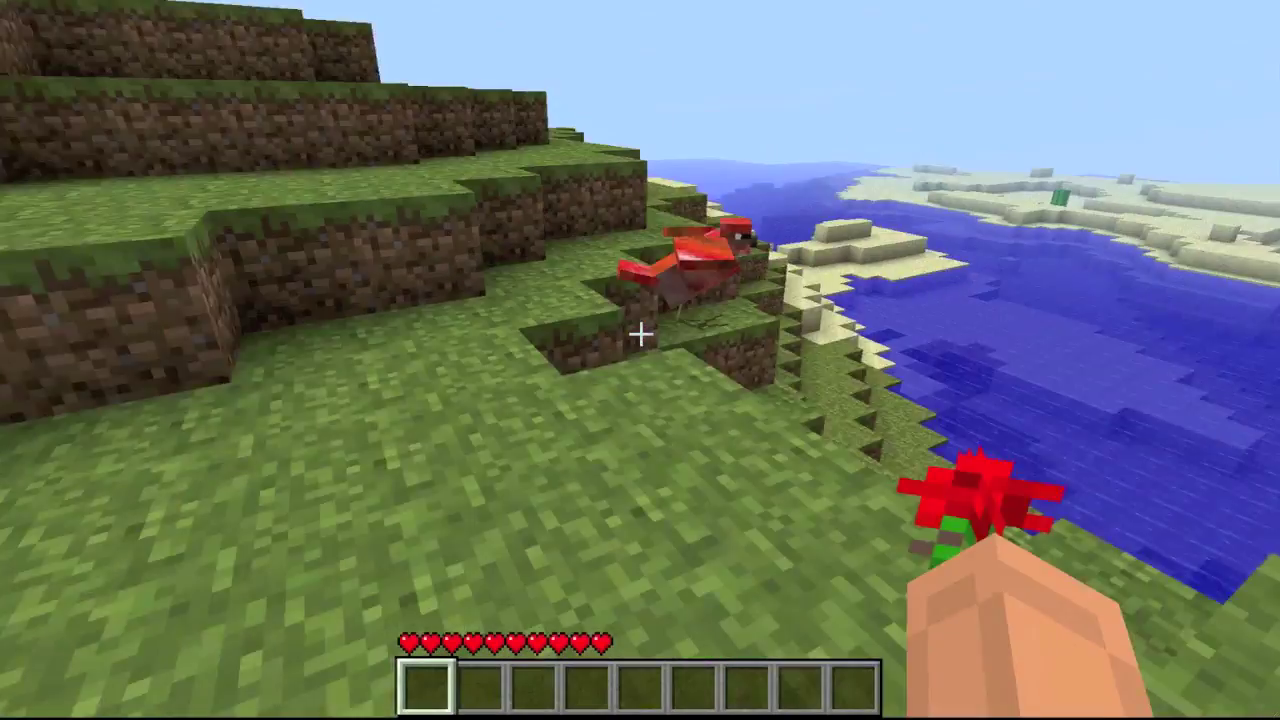
key("w")
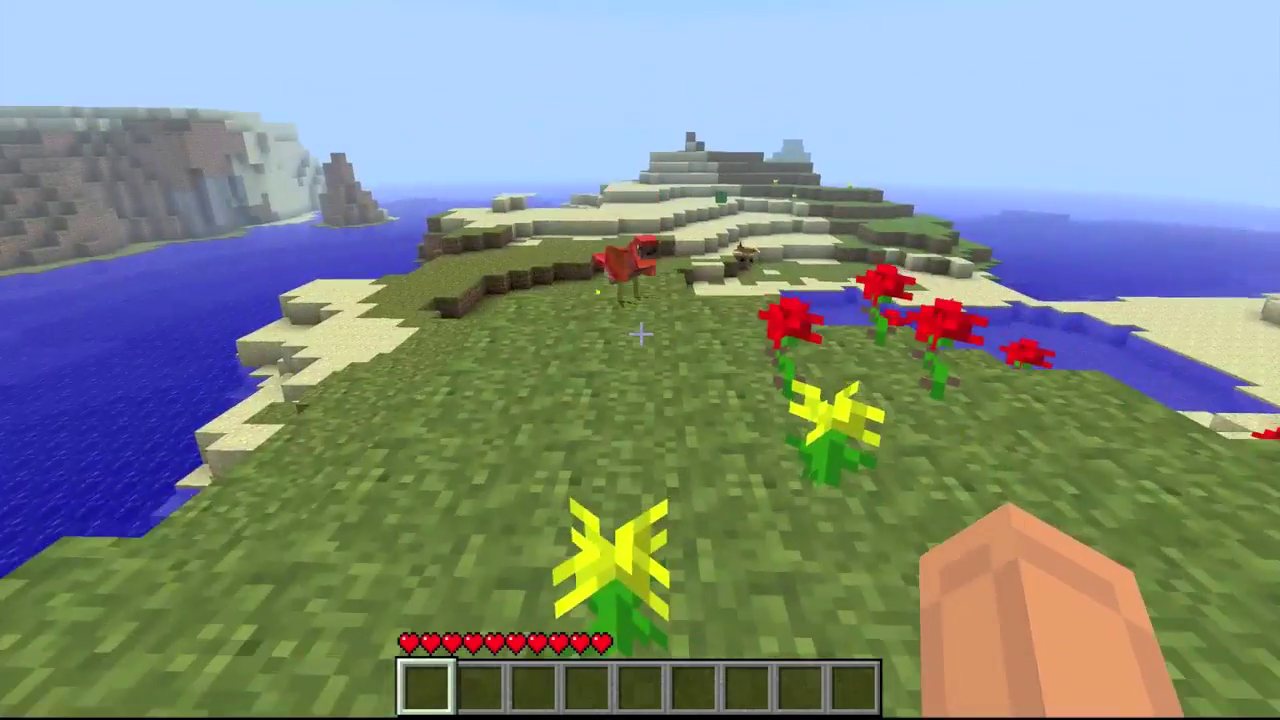
key("w")
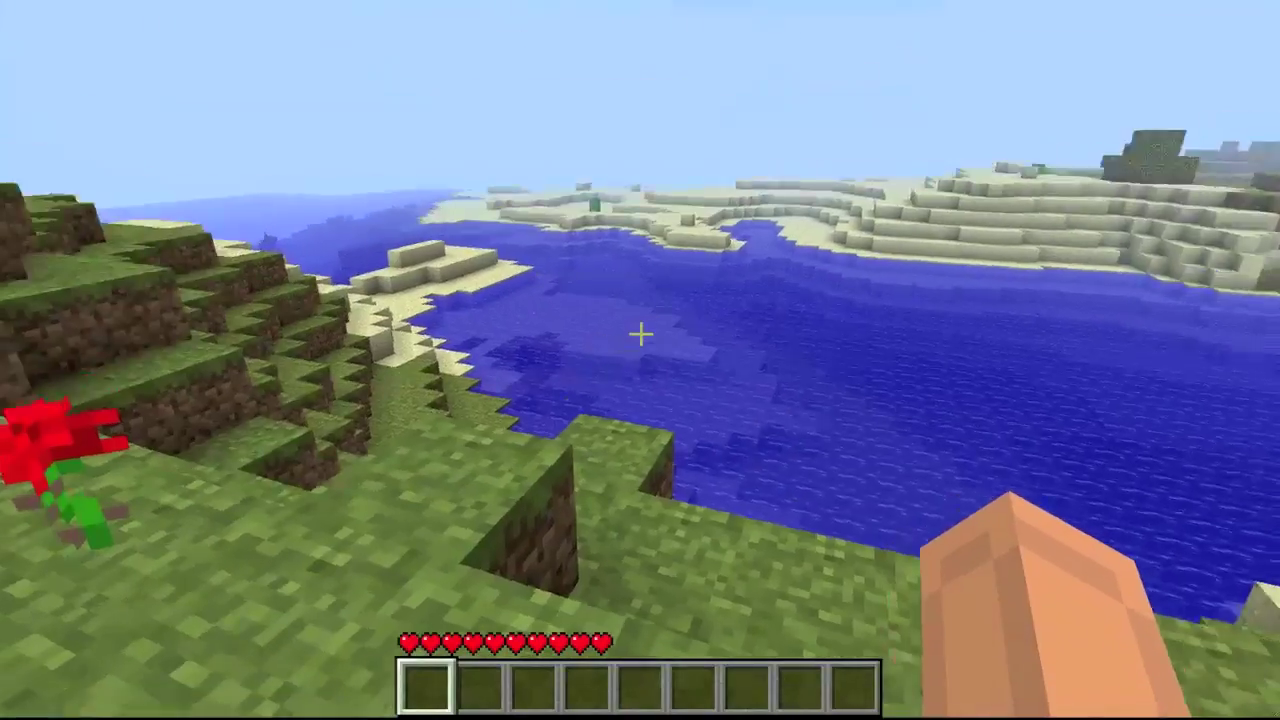
key("w")
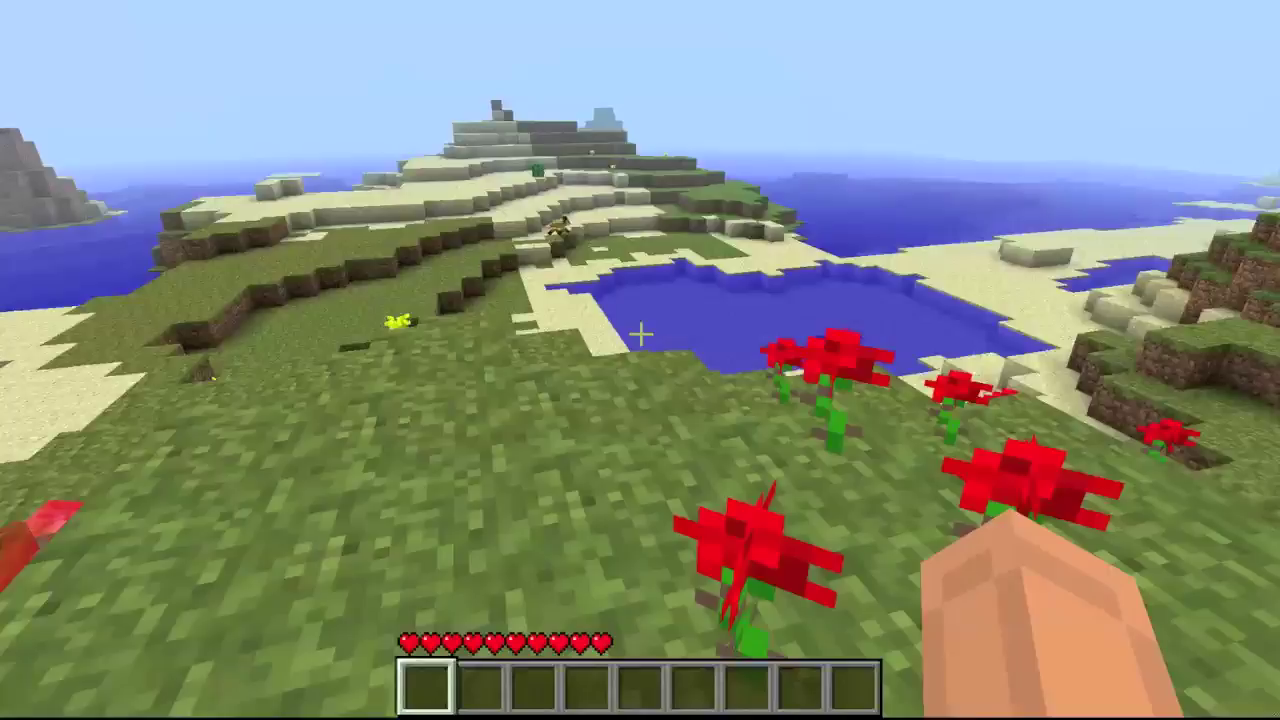
Walk over to the brown horse and on across the grassy hills to examine the animals there
key("w")
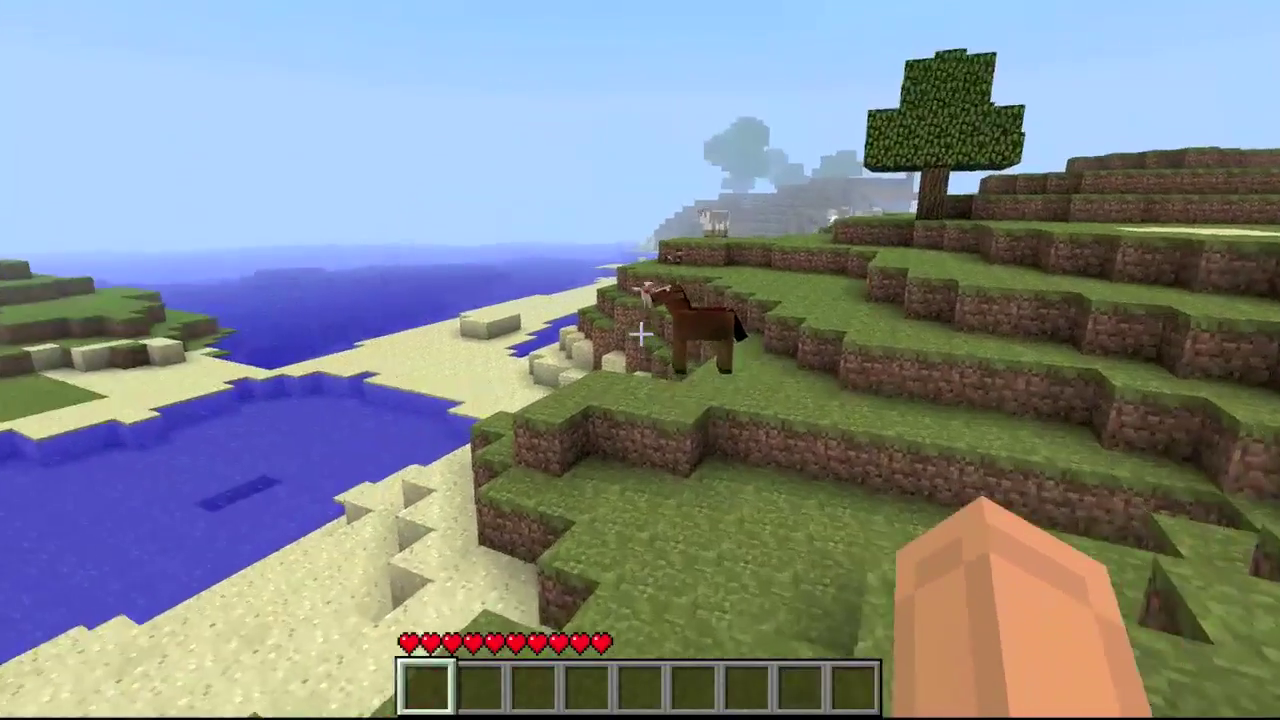
key("w")
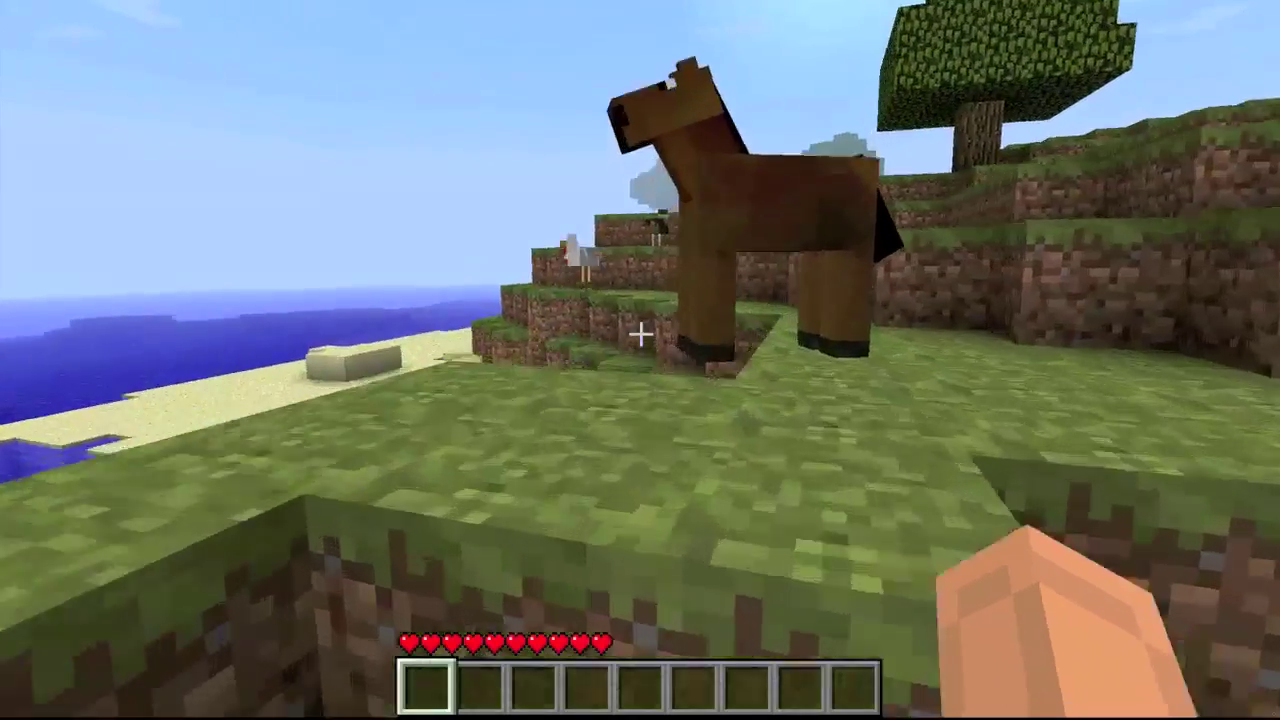
key("w")
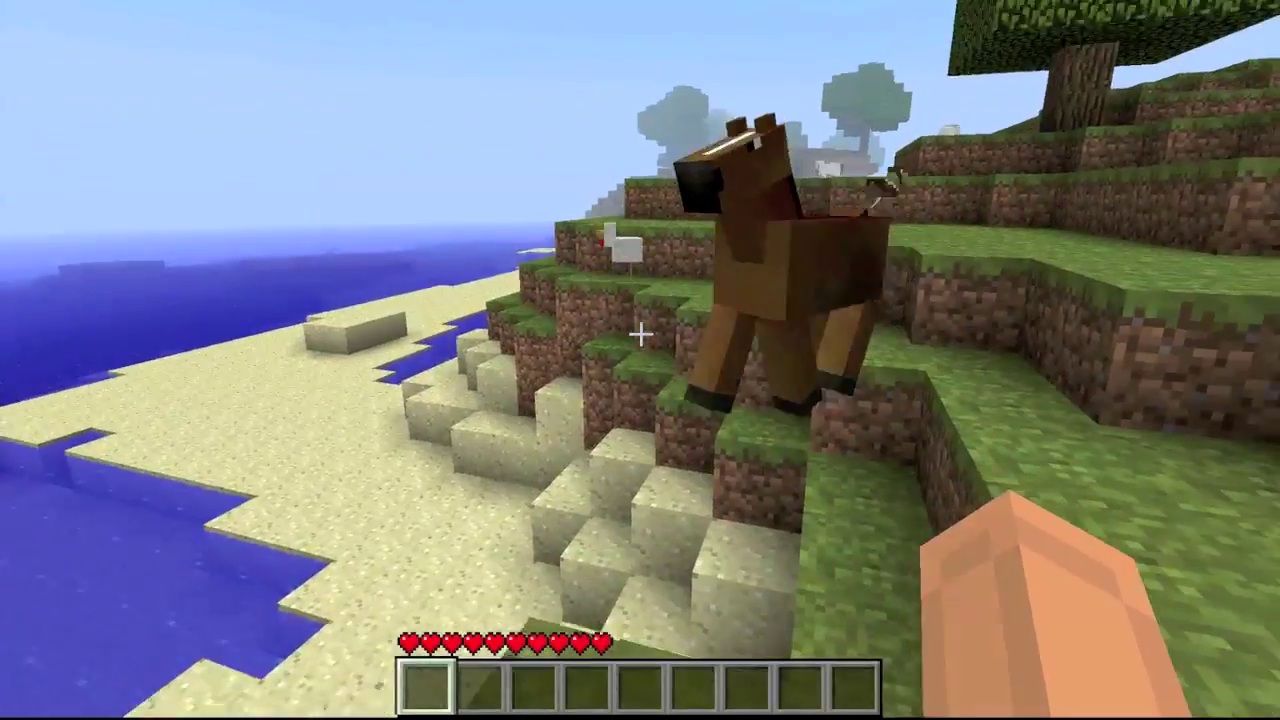
key("w")
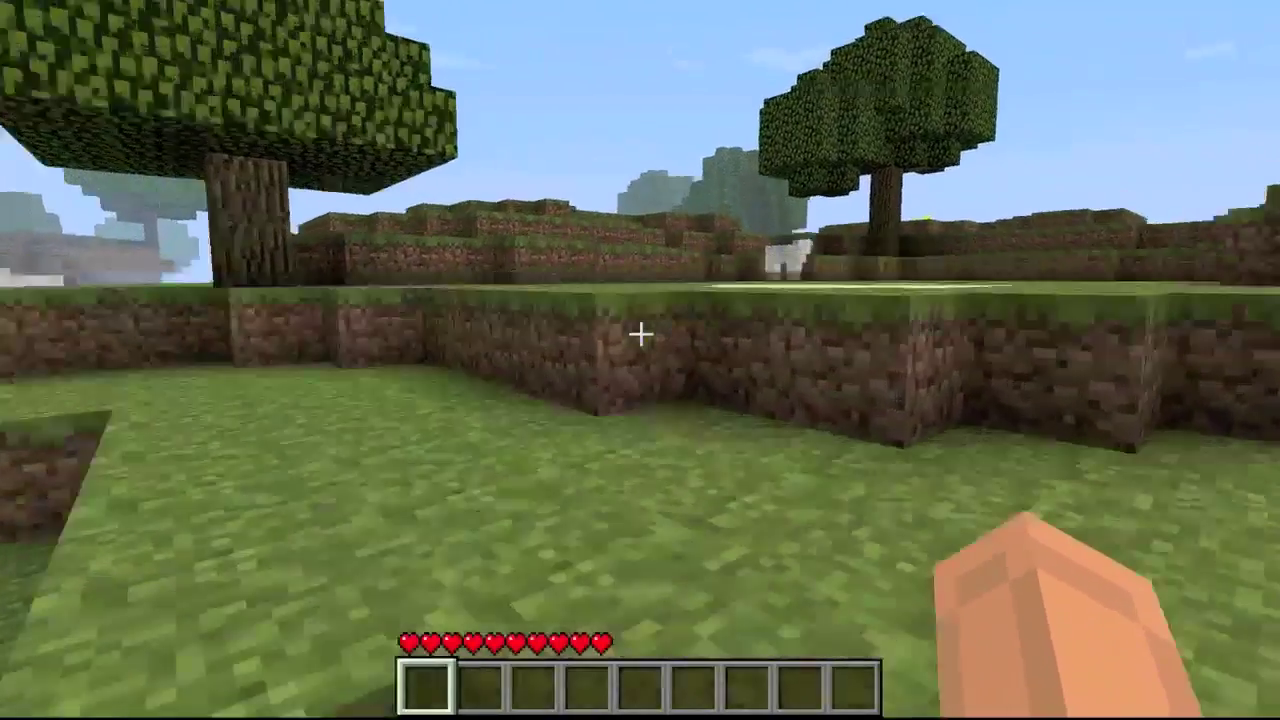
key("w")
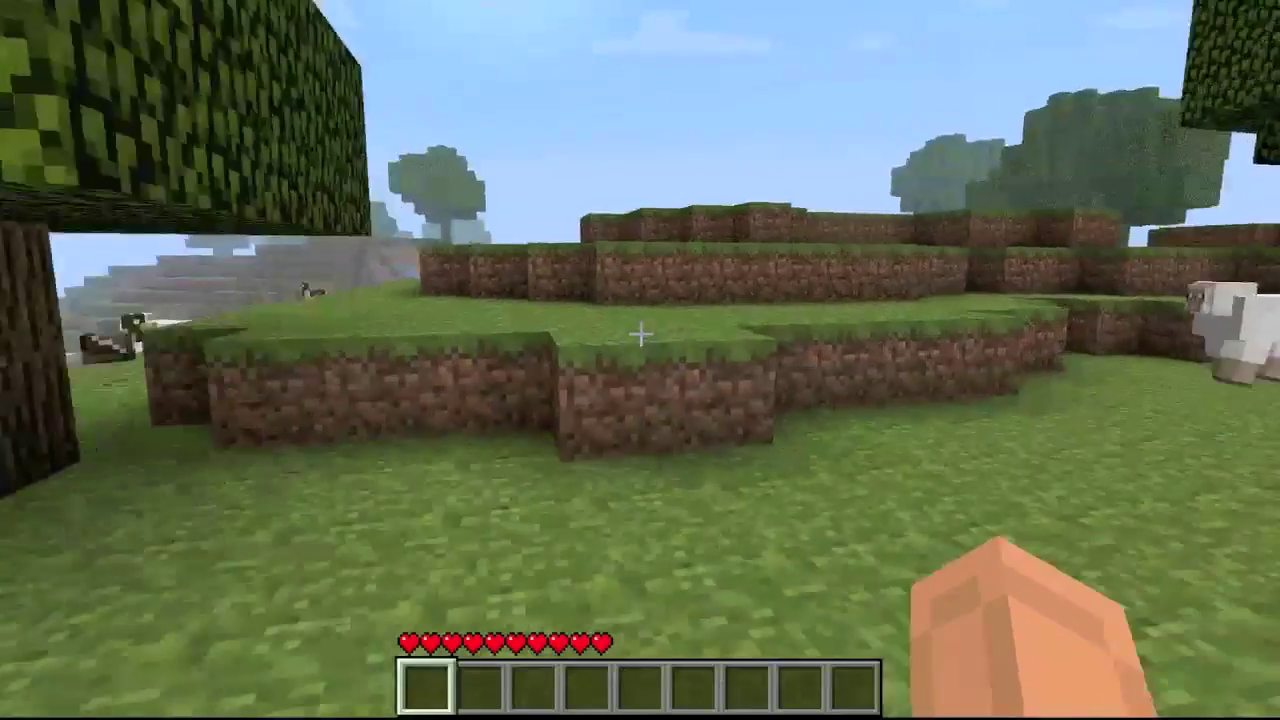
key("w")
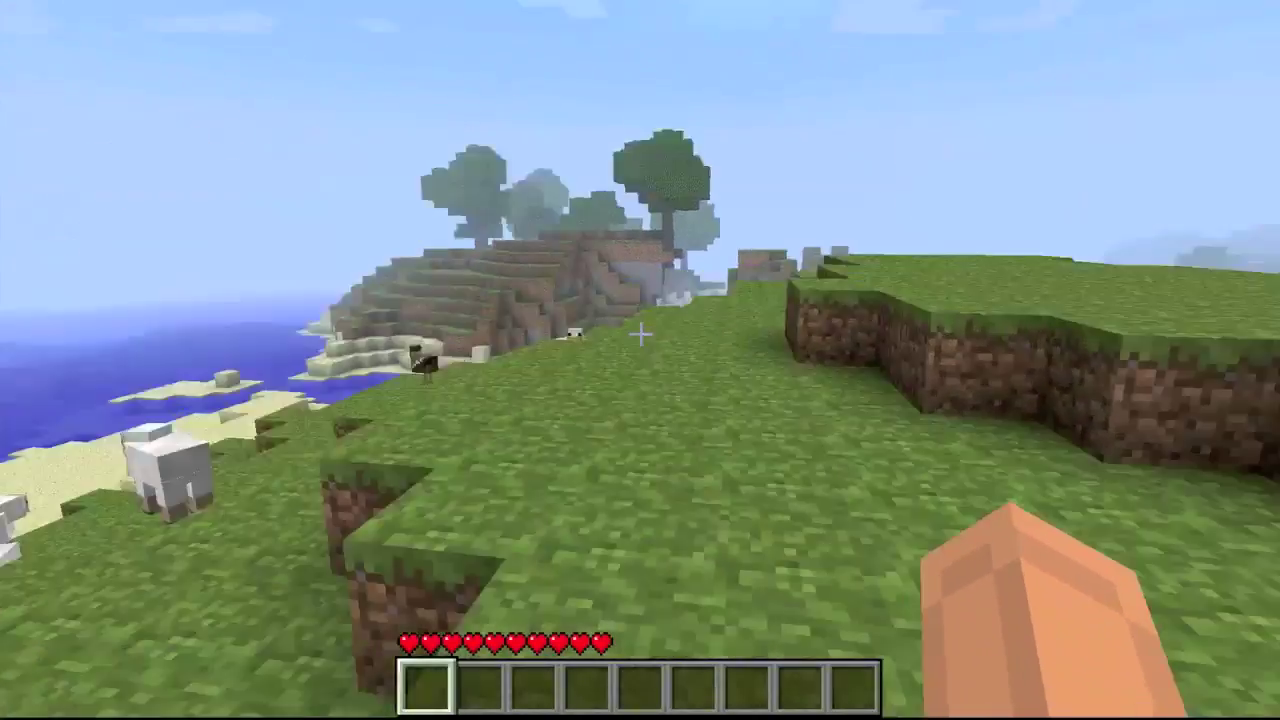
key("w")
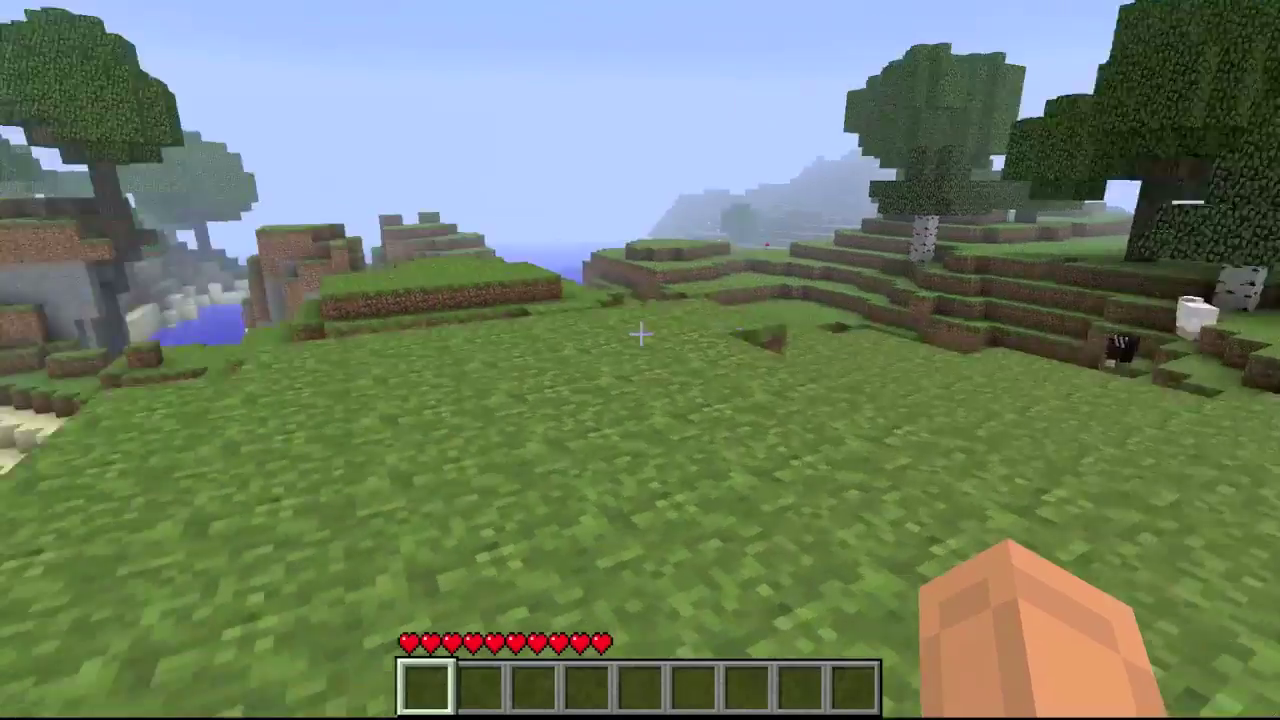
key("w")
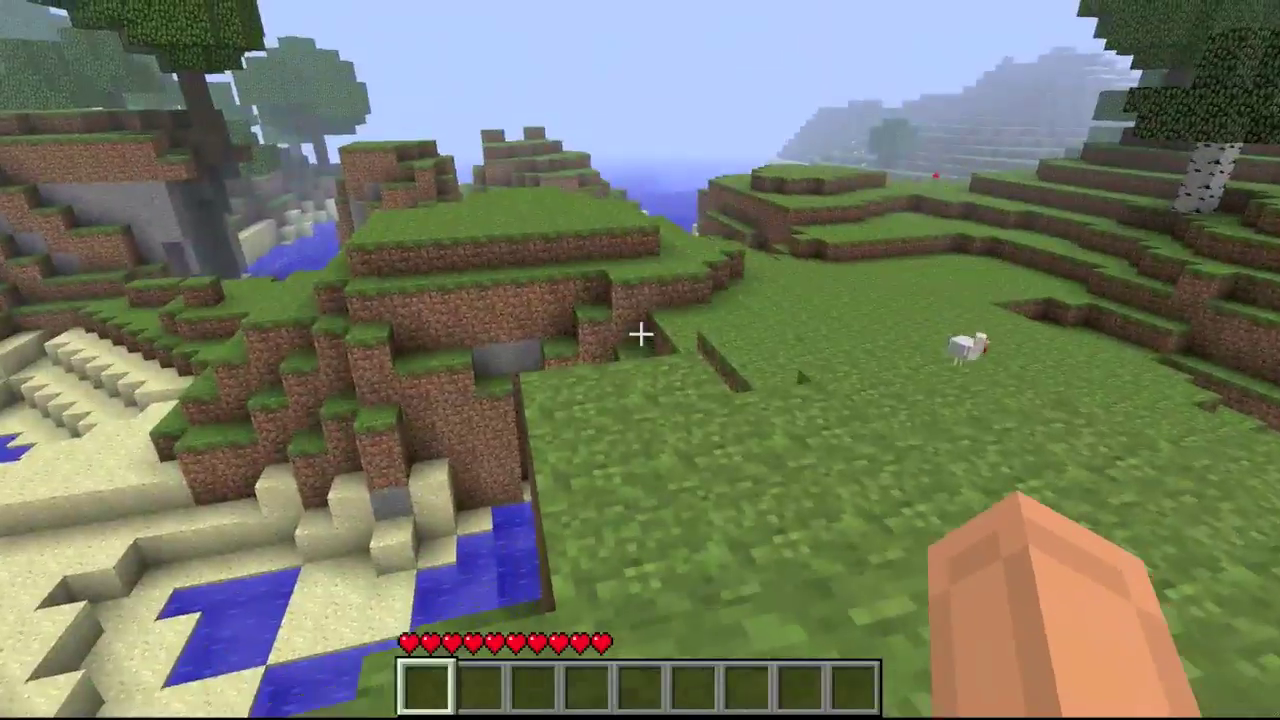